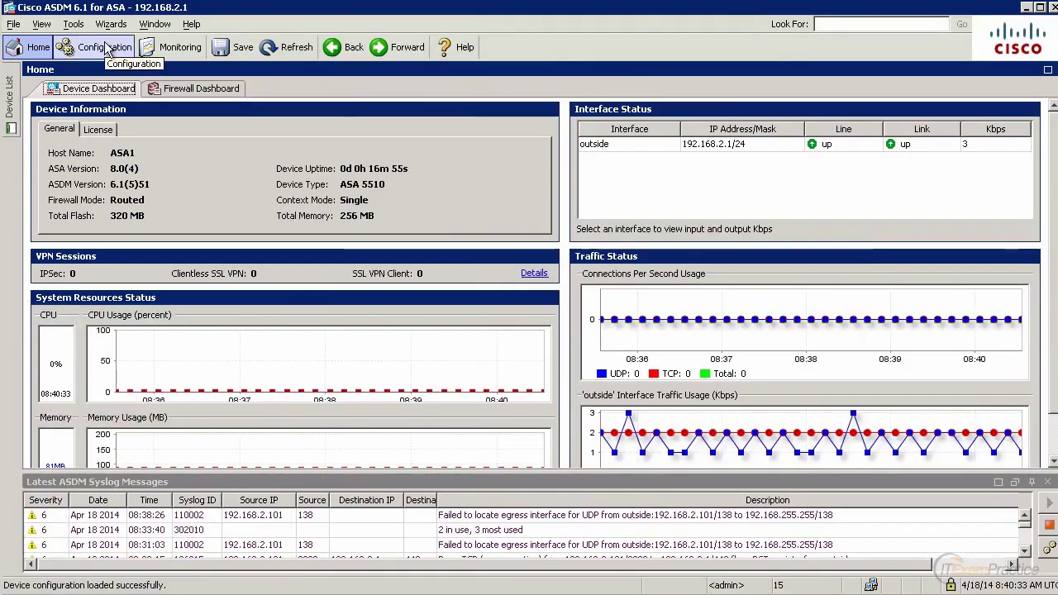
# - Edit interface Ethernet0/2 in the device setup, naming it inside with security level 100 and enabling it
pyautogui.click(106, 50)
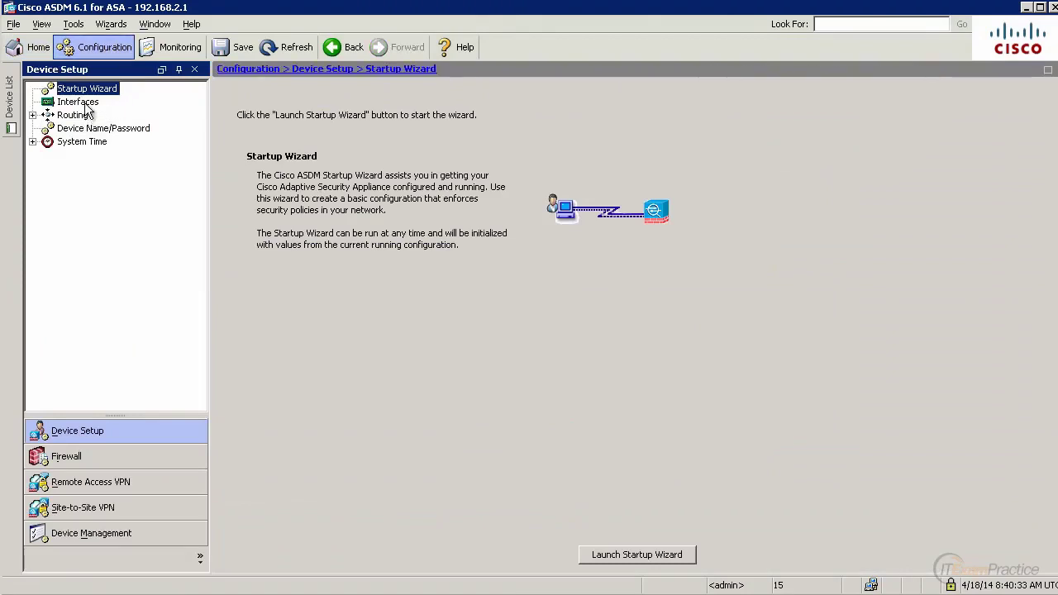
pyautogui.click(82, 102)
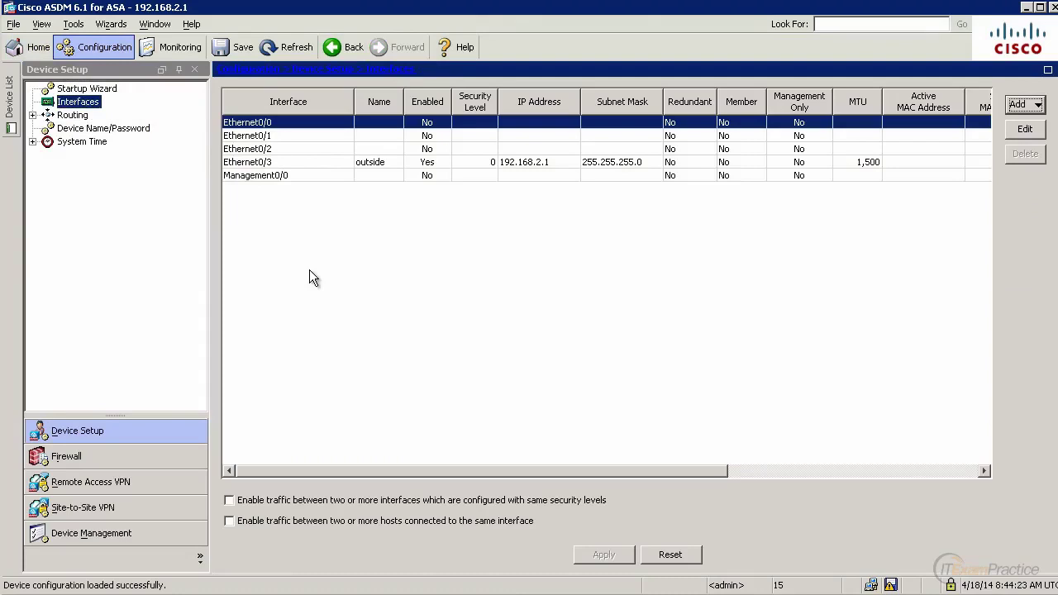
pyautogui.click(273, 150)
pyautogui.doubleClick(274, 152)
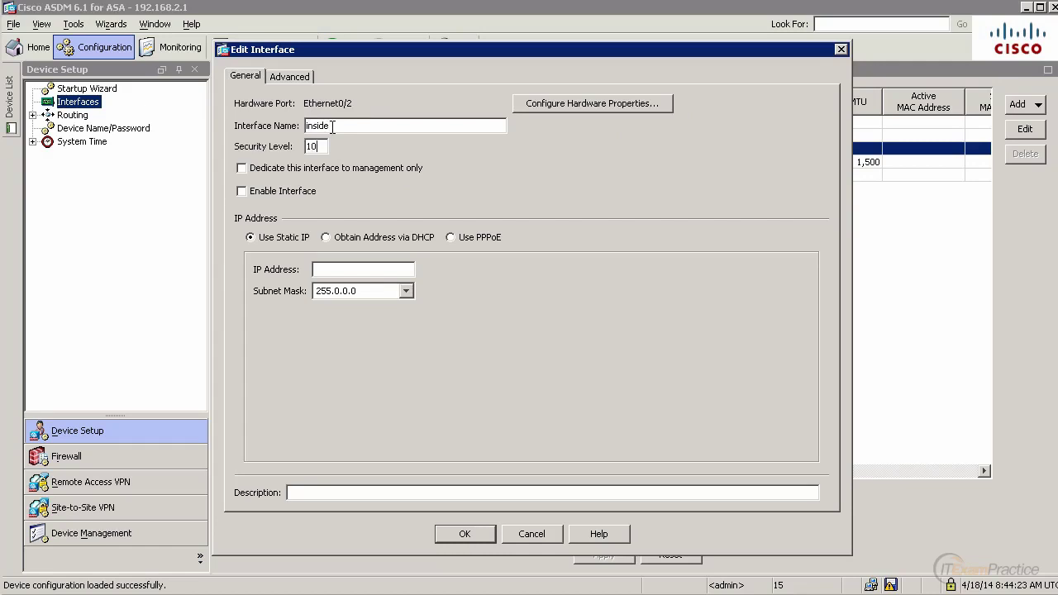
pyautogui.click(293, 193)
# - Assign Ethernet0/2 the static IP 10.2.2.1 with subnet mask 255.255.255.0 and send the configuration to the ASA
pyautogui.click(359, 269)
pyautogui.write('10.2.2.1')
pyautogui.tripleClick(383, 290)
pyautogui.write('2.2.1')
pyautogui.click(467, 536)
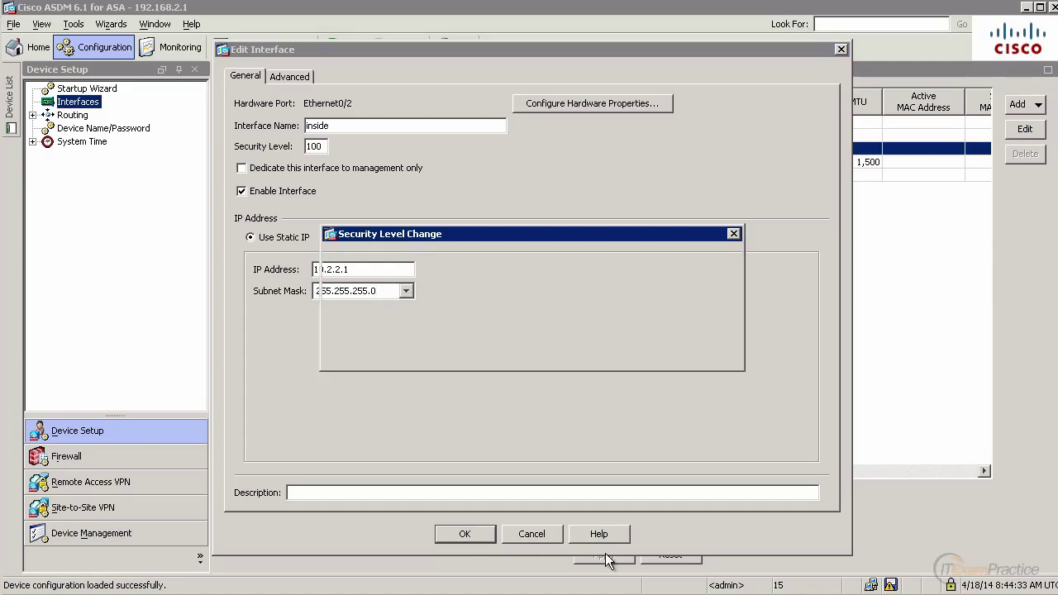
pyautogui.click(496, 348)
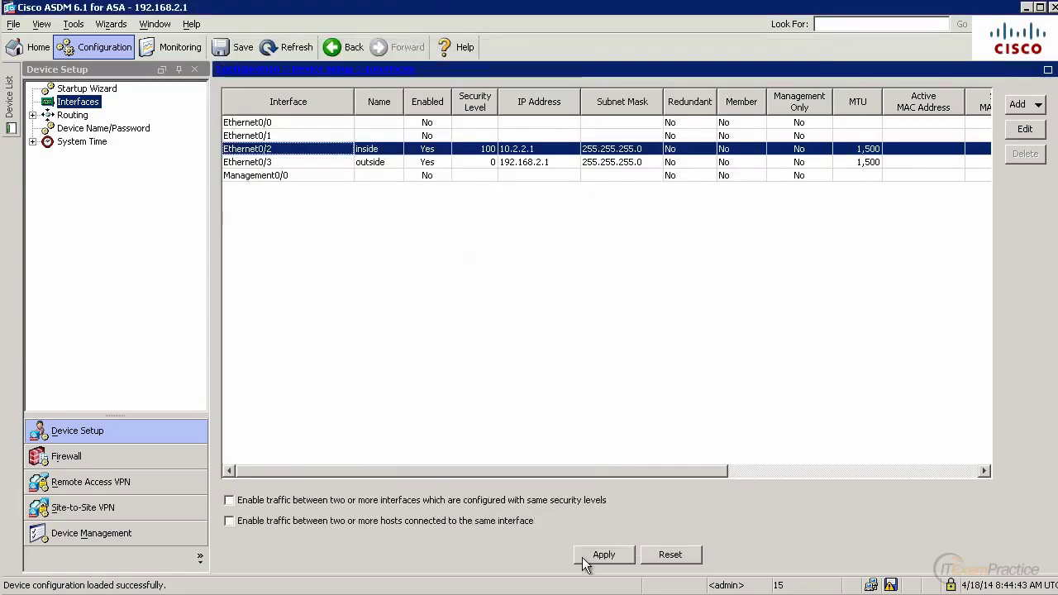
pyautogui.click(586, 556)
pyautogui.click(451, 462)
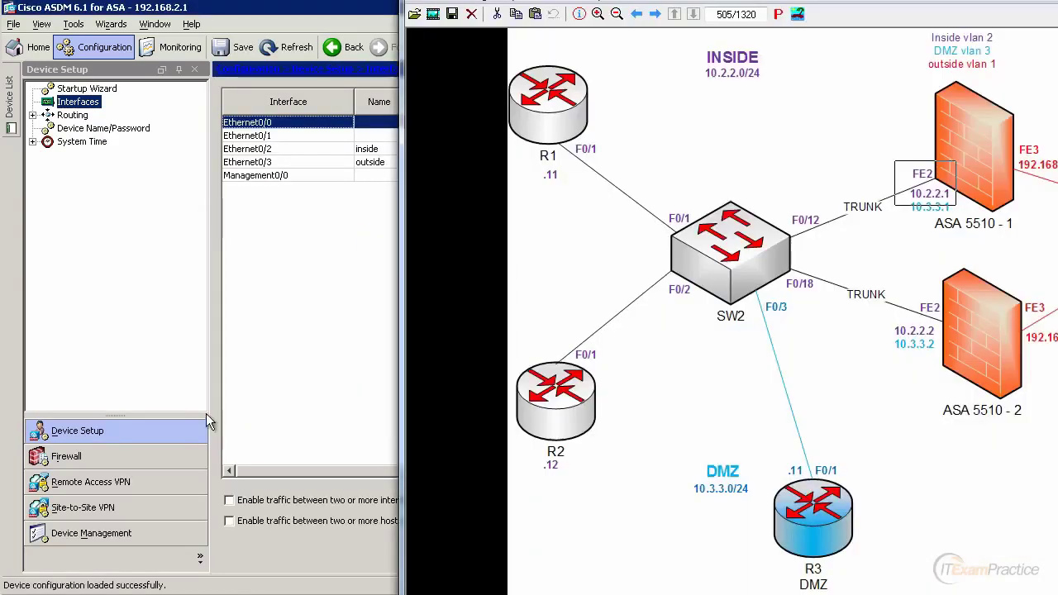
# - Switch to the R1 console and ping the ASA's inside address 10.2.2.1
pyautogui.click(578, 70)
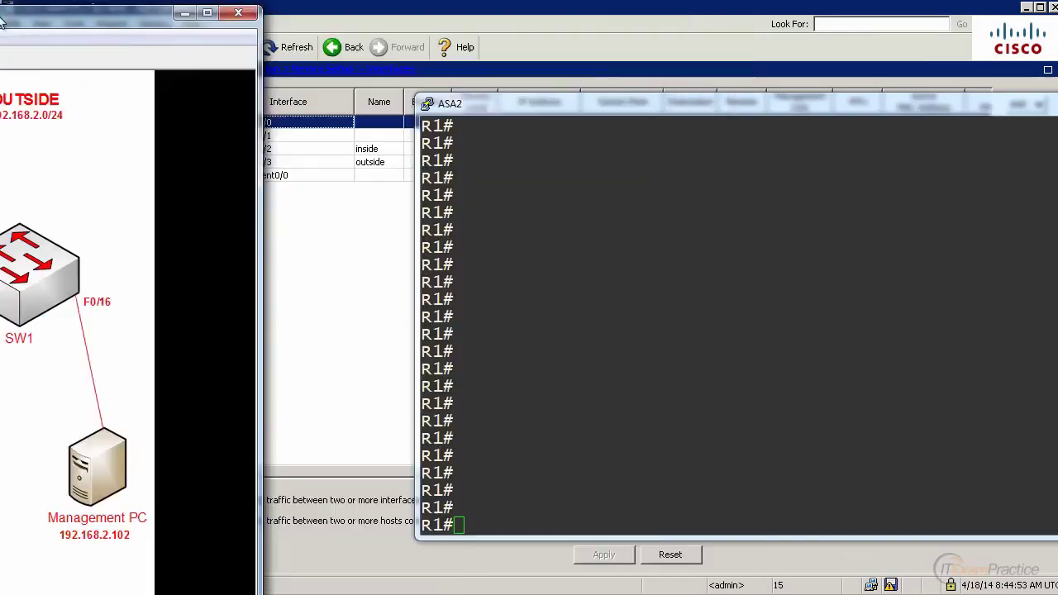
pyautogui.click(809, 255)
pyautogui.write('p')
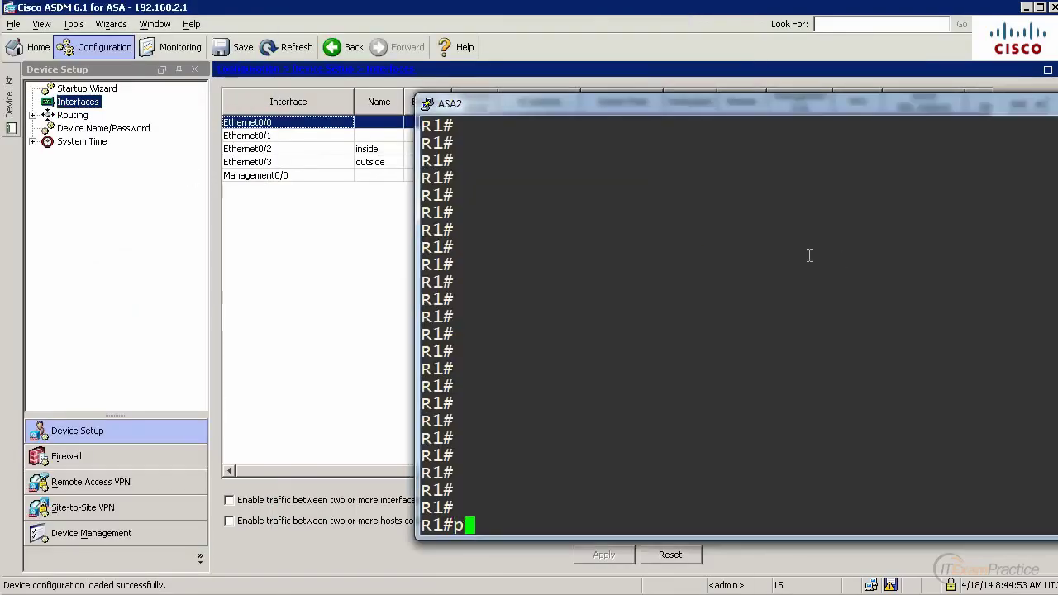
pyautogui.write('ing 10.2.2.1')
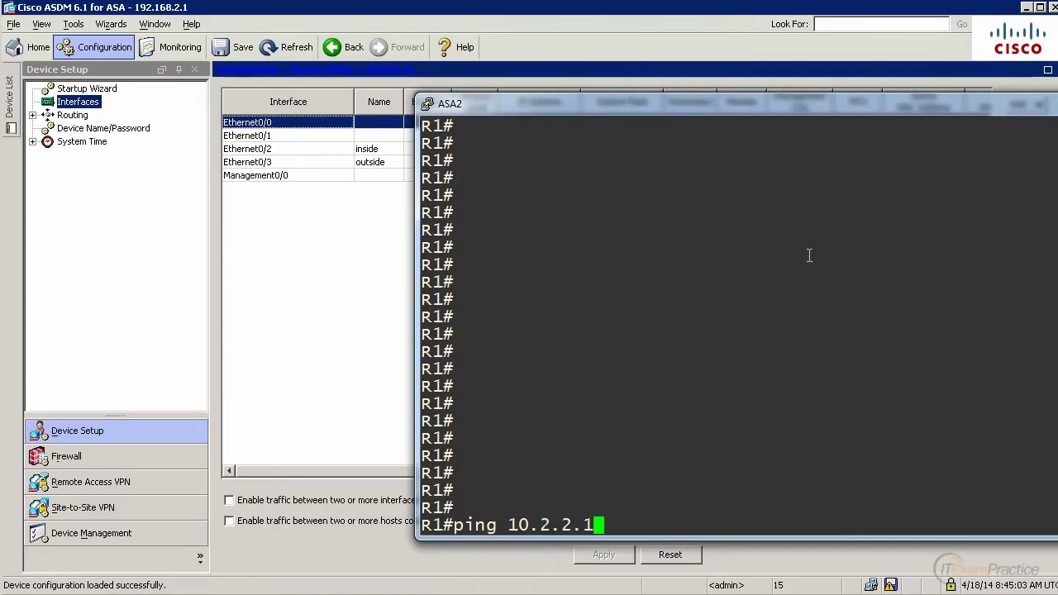
pyautogui.press('Return')
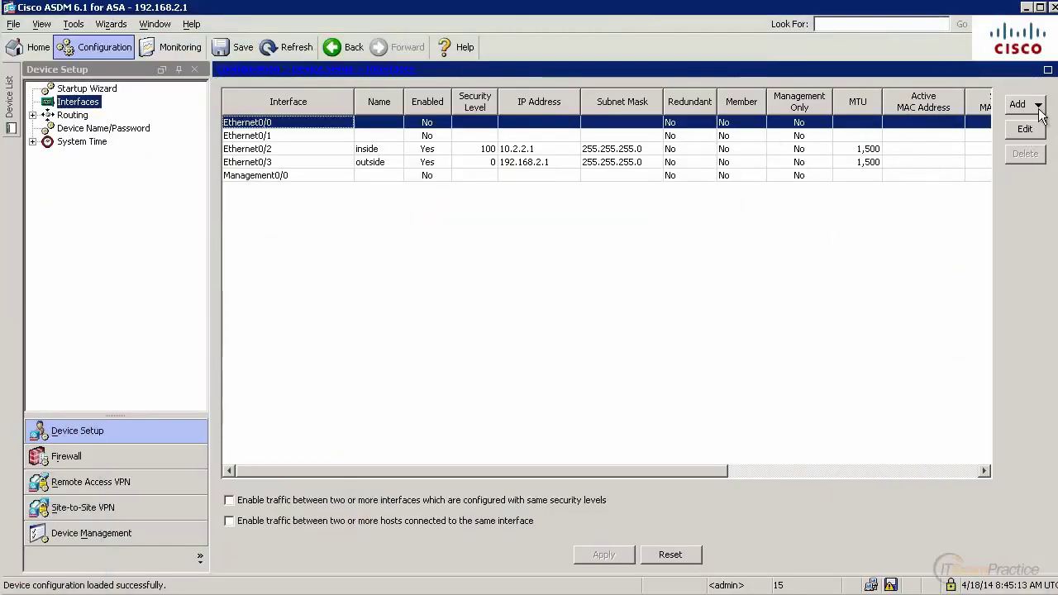
# - Add a subinterface on Ethernet0/2 with VLAN ID 3, subinterface ID 3, name DMZ and security level 50
pyautogui.click(1040, 106)
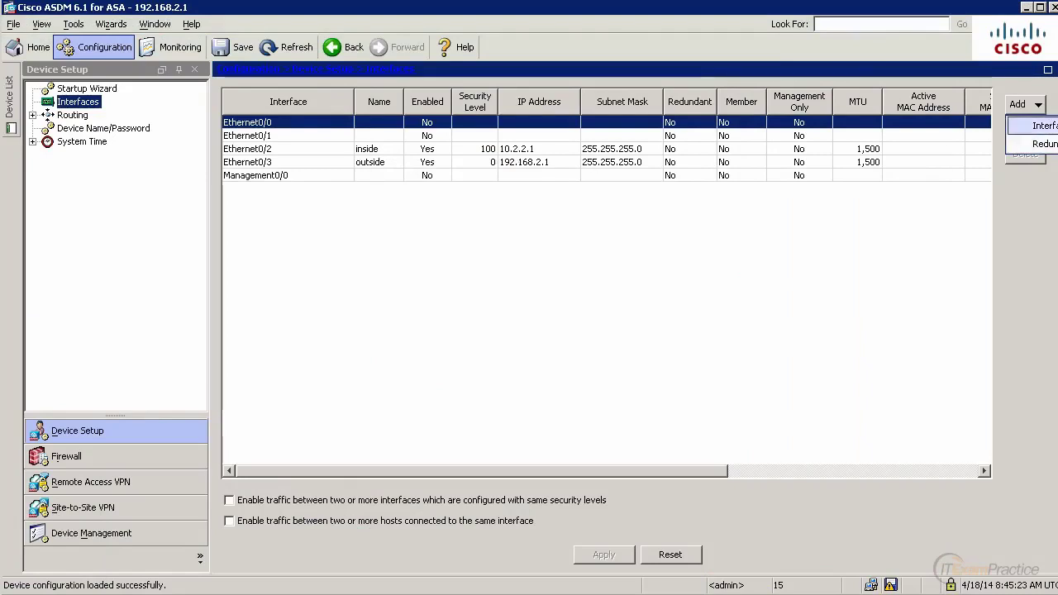
pyautogui.click(1043, 126)
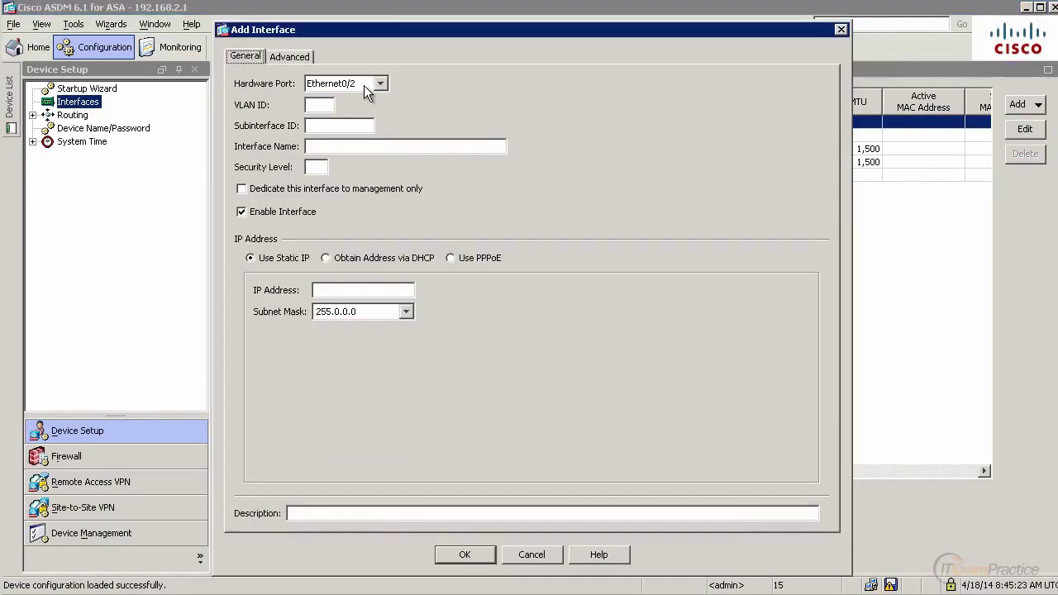
pyautogui.click(322, 105)
pyautogui.write('3')
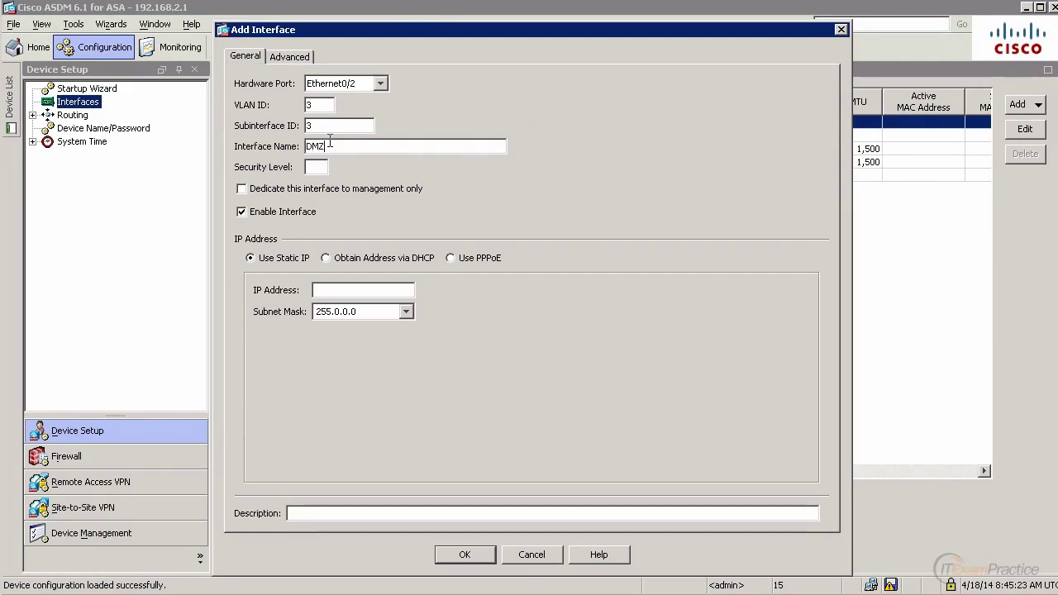
pyautogui.write('50')
# - Give the DMZ subinterface IP 10.3.3.1 with subnet mask 255.255.255.0 and send the configuration to the ASA
pyautogui.write('10.3.3.1')
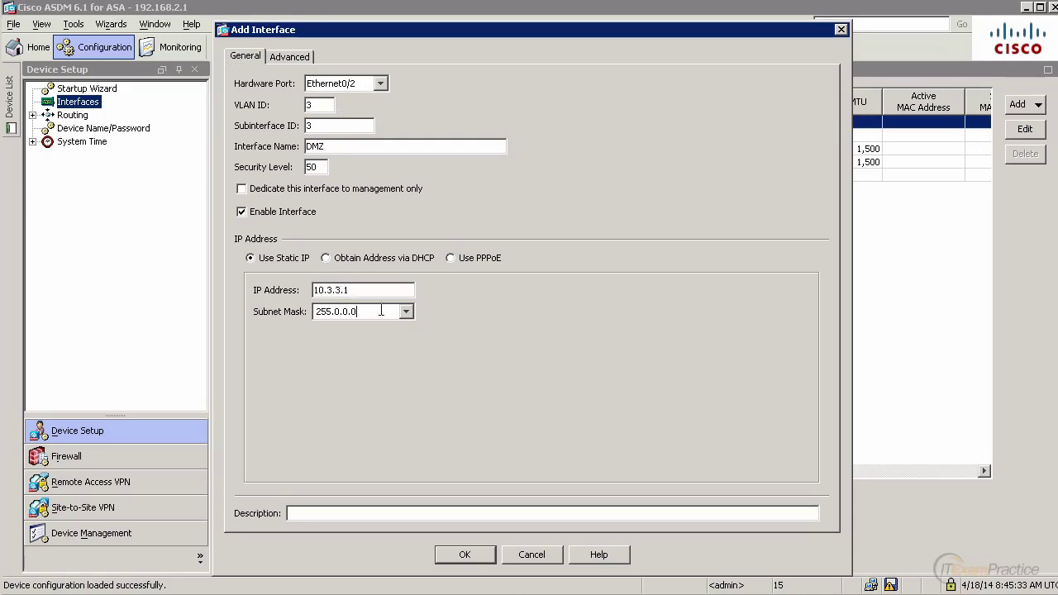
pyautogui.hotkey('ctrl', 'a')
pyautogui.write('2')
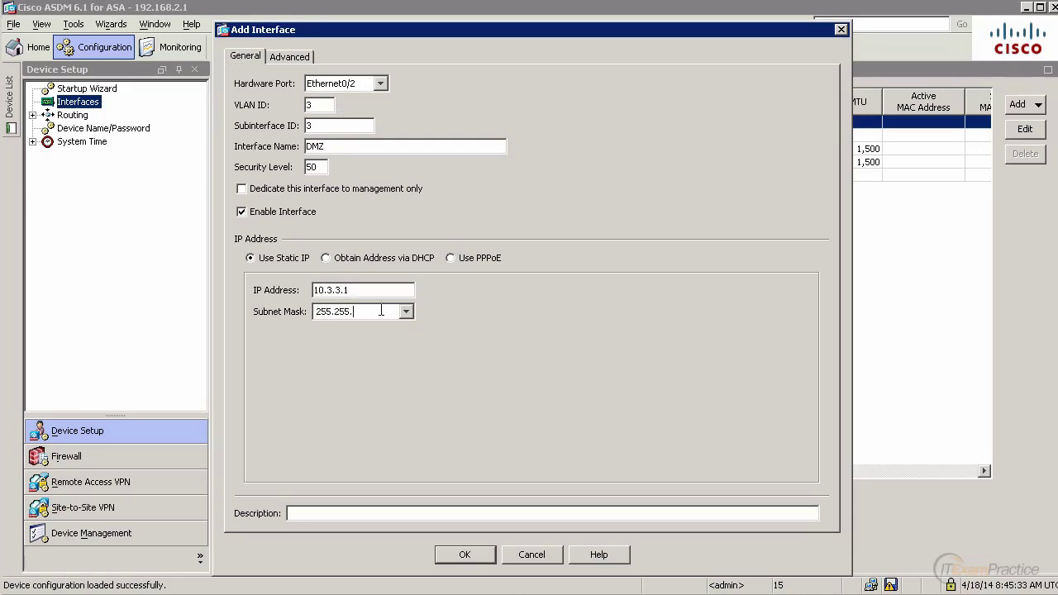
pyautogui.click(461, 558)
pyautogui.click(601, 557)
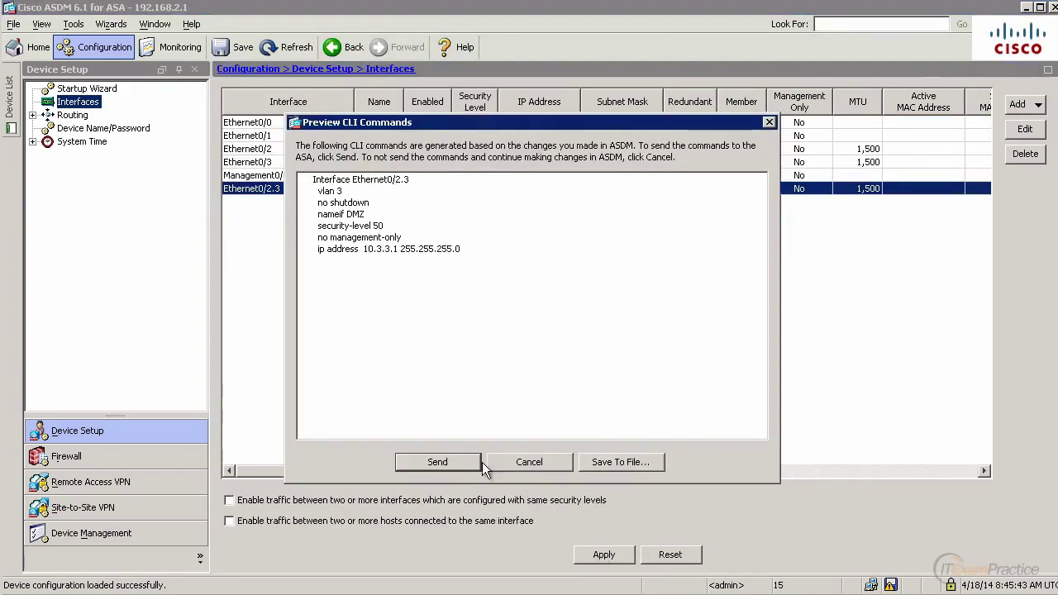
pyautogui.click(440, 462)
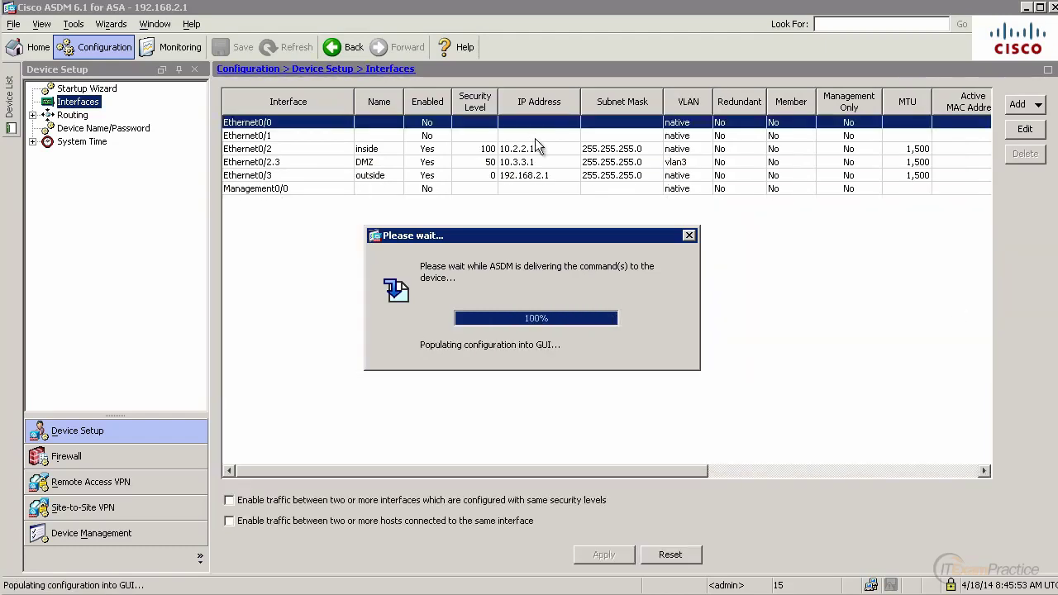
# - Review the DMZ subinterface's settings without changes, and ping 10.3.3.1 from the R3 console
pyautogui.doubleClick(284, 160)
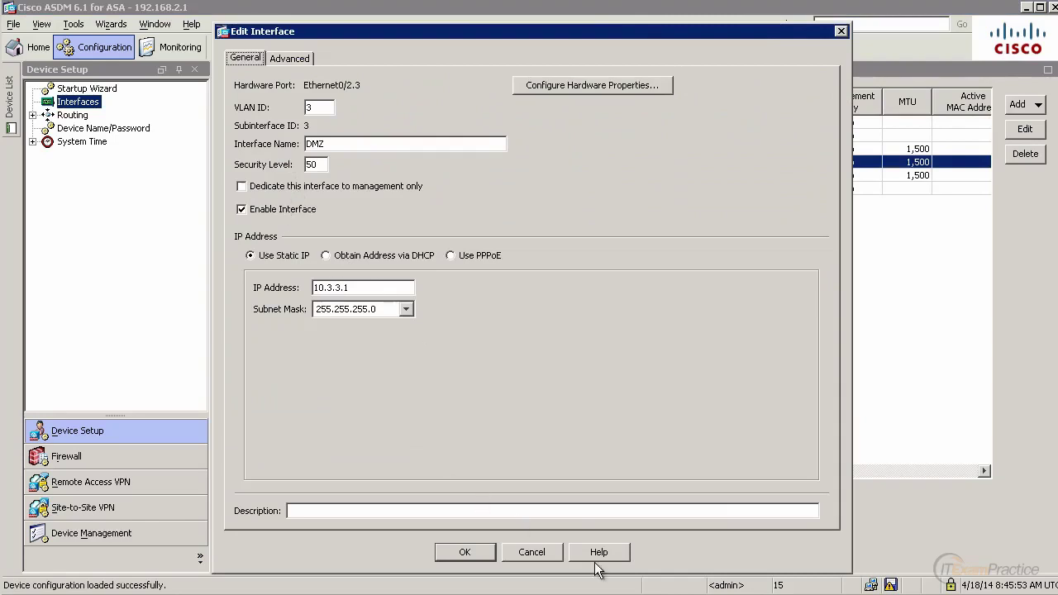
pyautogui.click(531, 552)
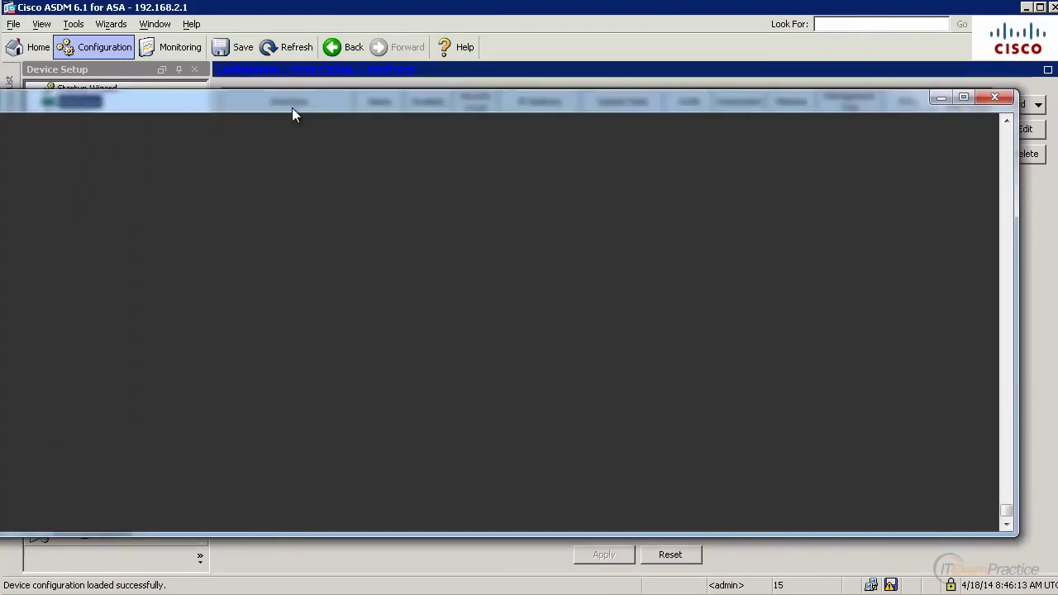
pyautogui.write('pi')
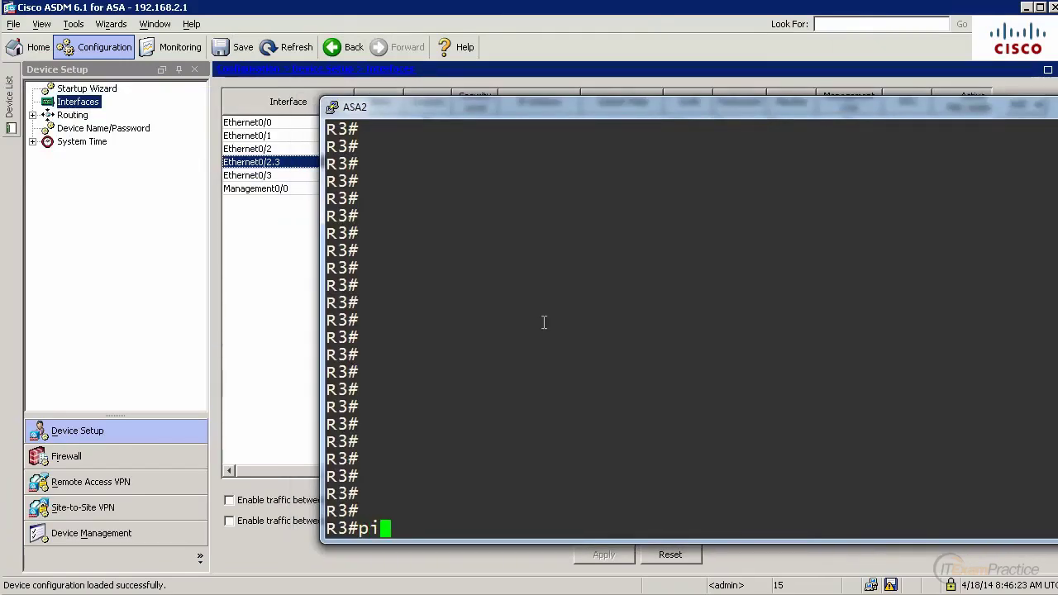
pyautogui.write('ng 10.3.3.1')
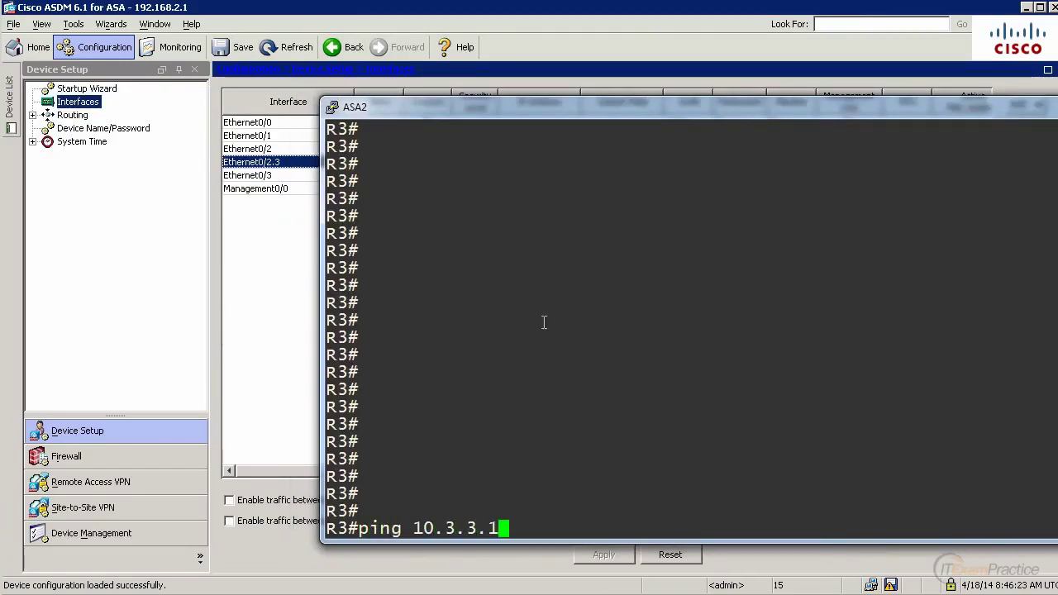
pyautogui.press('Return')
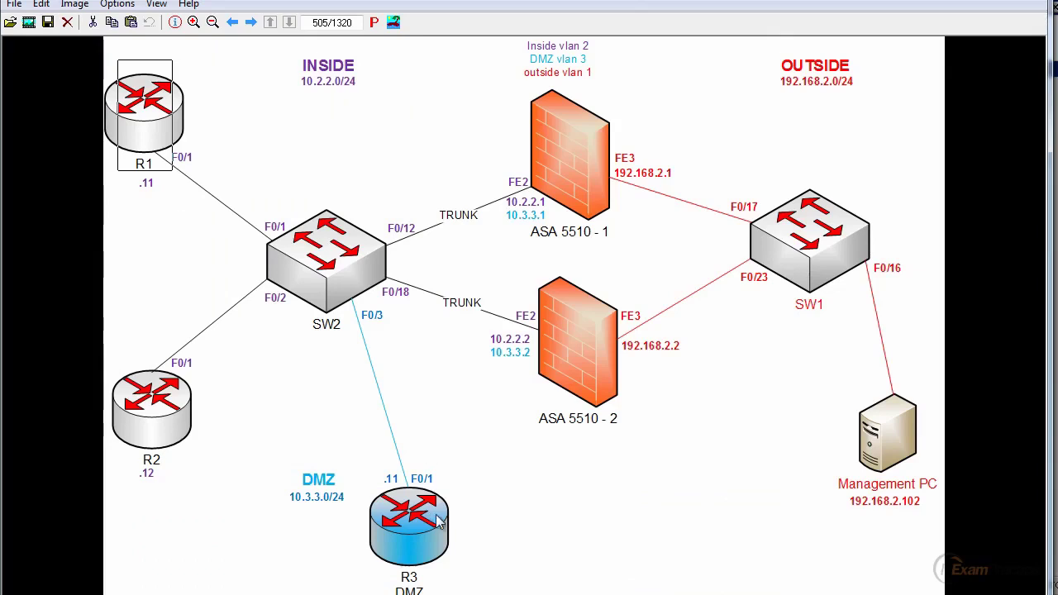
# - Examine the network diagram, marking router R3 in the DMZ and router R1 on the inside network
pyautogui.moveTo(361, 521); pyautogui.dragTo(436, 593)
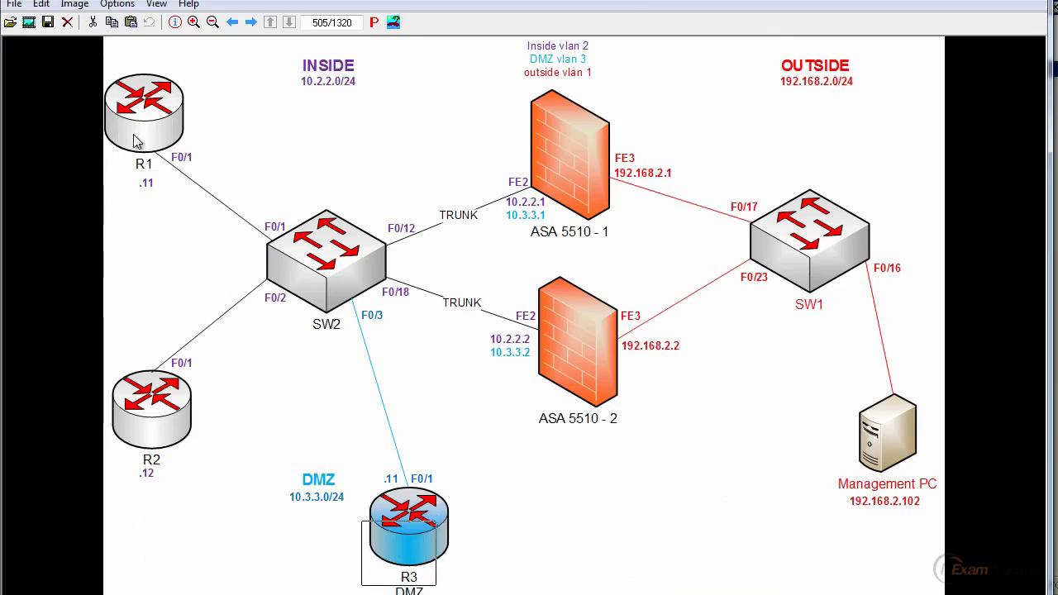
pyautogui.moveTo(134, 135); pyautogui.dragTo(174, 195)
pyautogui.click(187, 278)
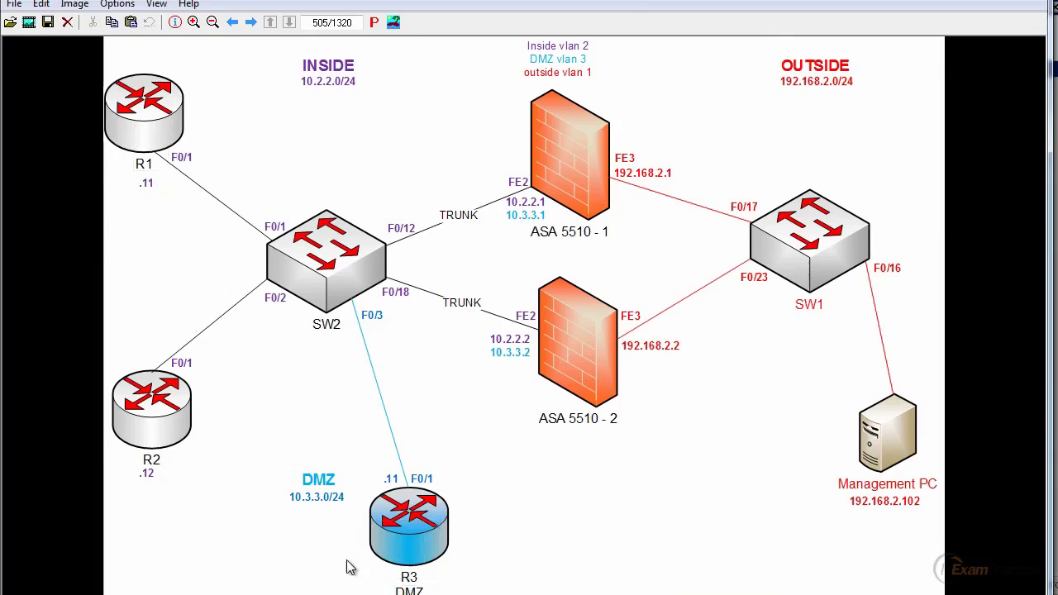
pyautogui.moveTo(351, 559); pyautogui.dragTo(464, 592)
pyautogui.click(500, 537)
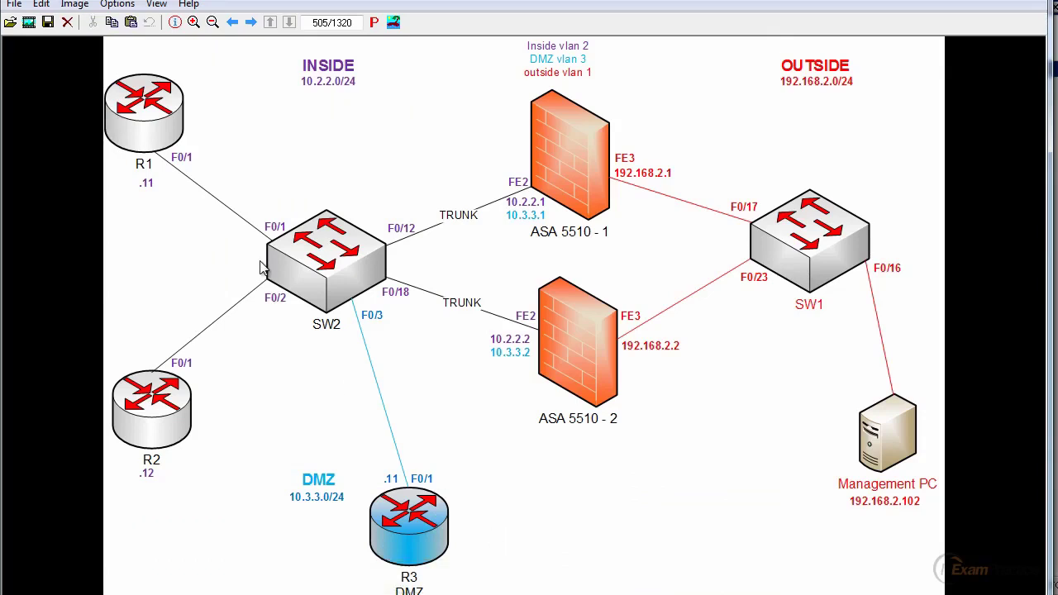
pyautogui.moveTo(361, 547); pyautogui.dragTo(445, 580)
pyautogui.moveTo(132, 151); pyautogui.dragTo(179, 189)
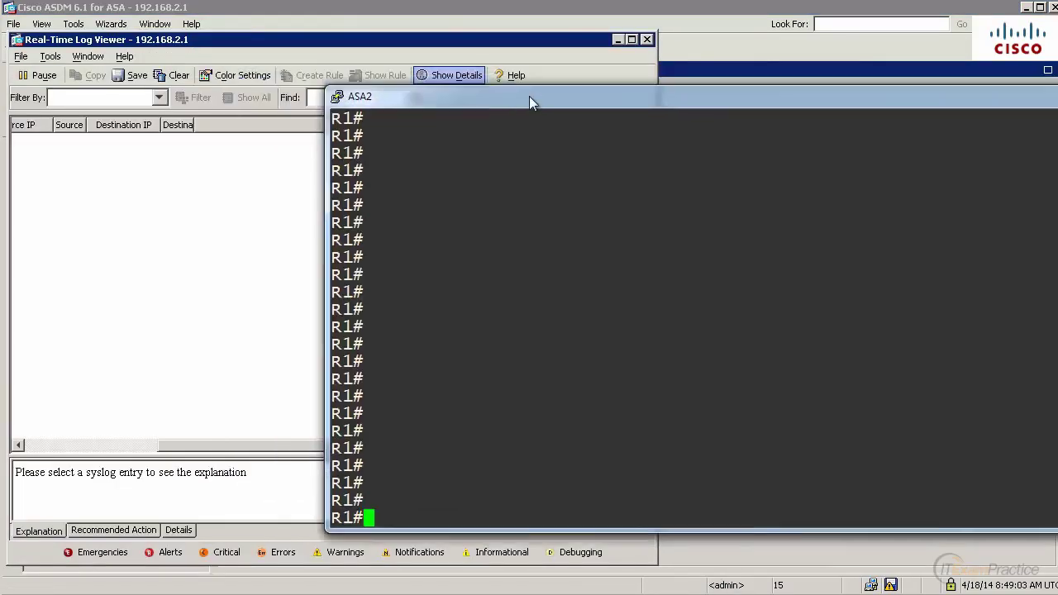
# - Telnet from the R1 console to 10.3.3.11, check the connection in the Real-Time Log Viewer, and close the viewer
pyautogui.moveTo(529, 96); pyautogui.dragTo(635, 76)
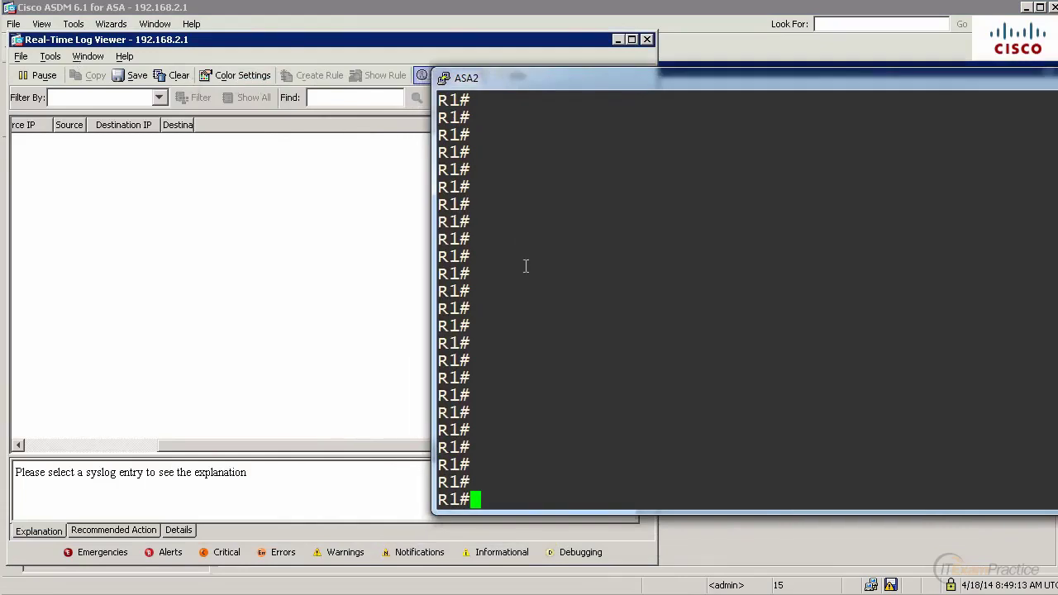
pyautogui.write('telnet 10.')
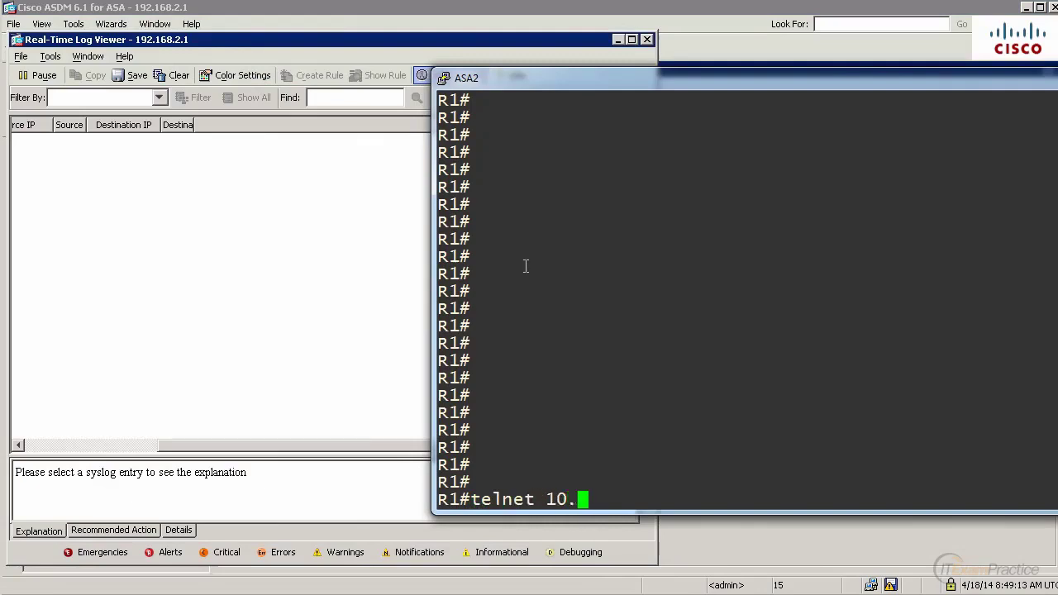
pyautogui.write('3.3.11')
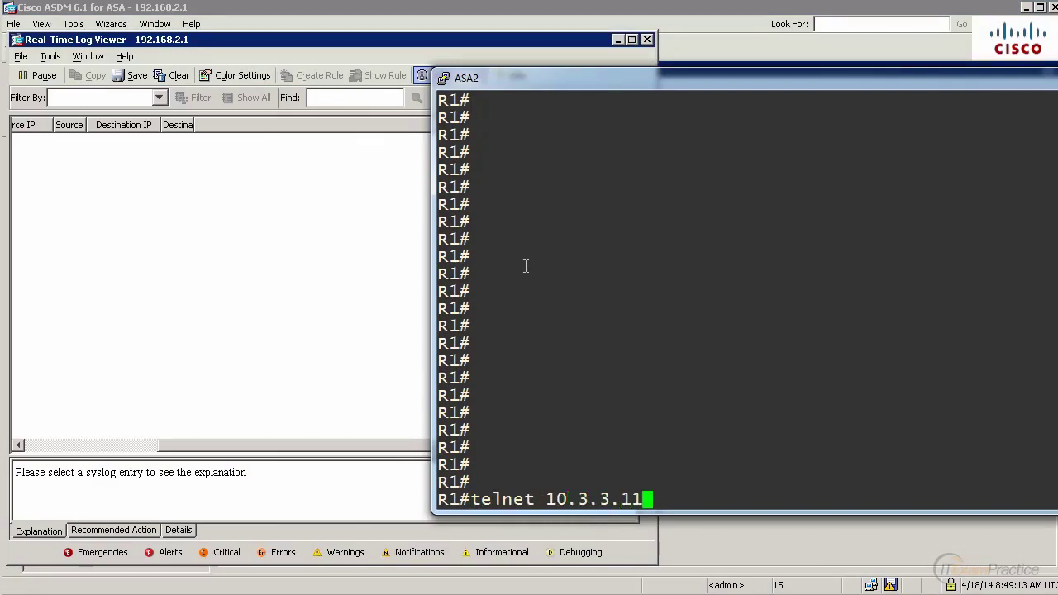
pyautogui.press('Return')
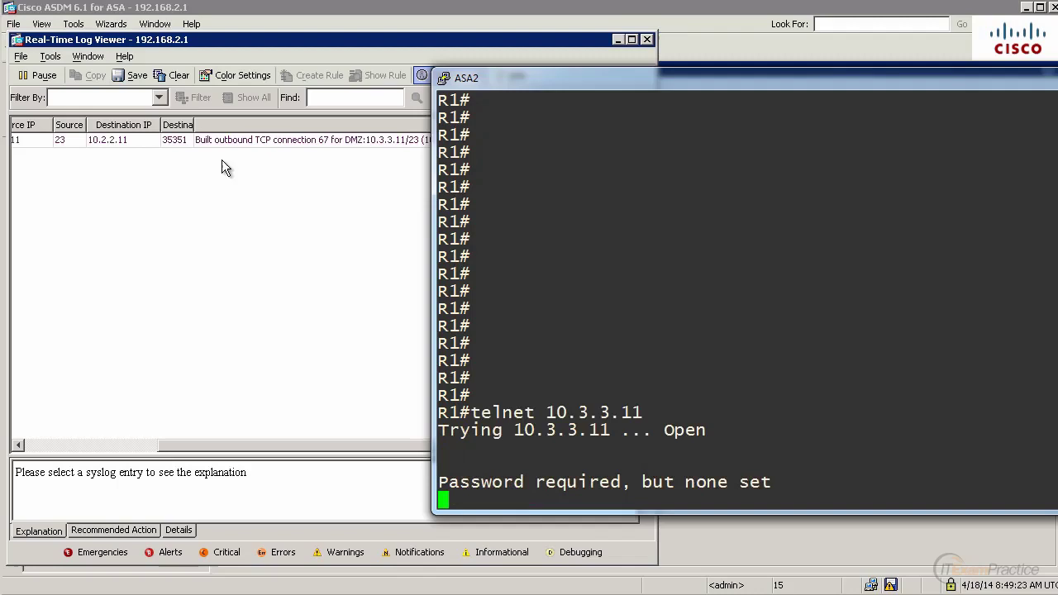
pyautogui.click(928, 74)
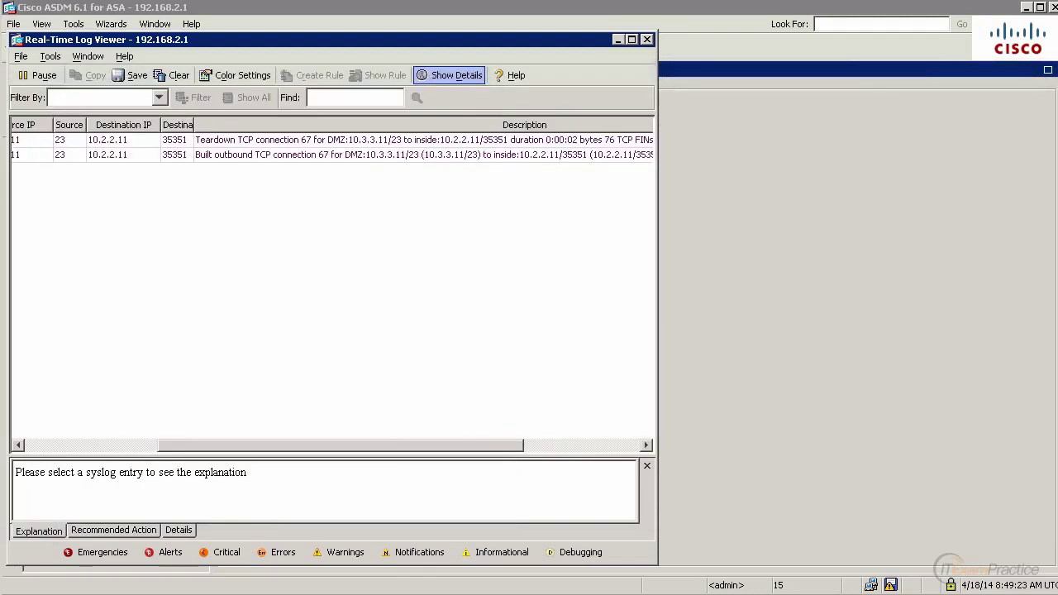
pyautogui.click(647, 40)
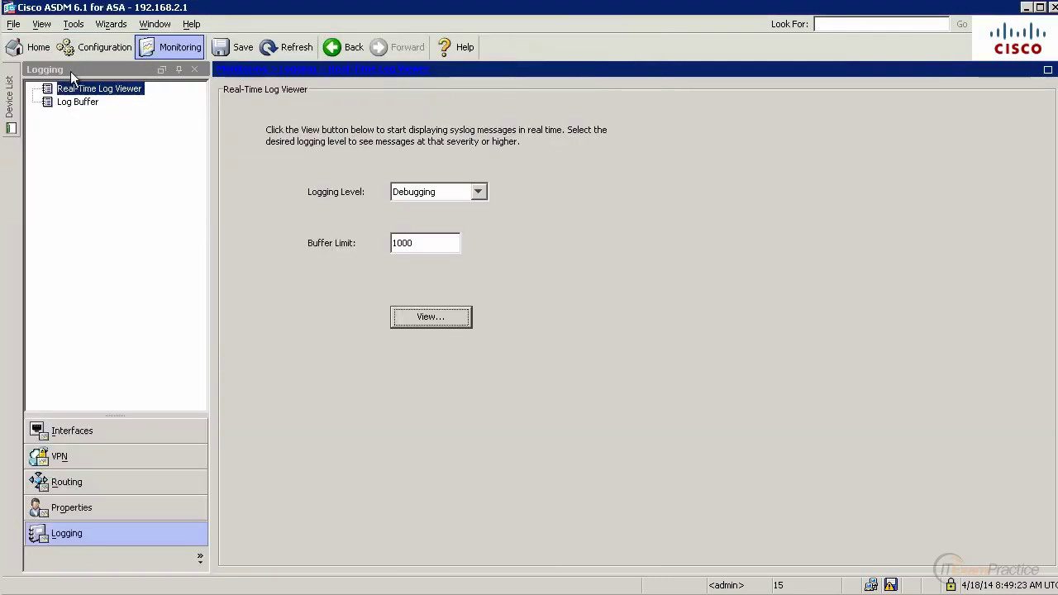
# - Show the firewall access rules and inspect the inside interface's implicit rule permitting traffic to less secure networks
pyautogui.click(97, 45)
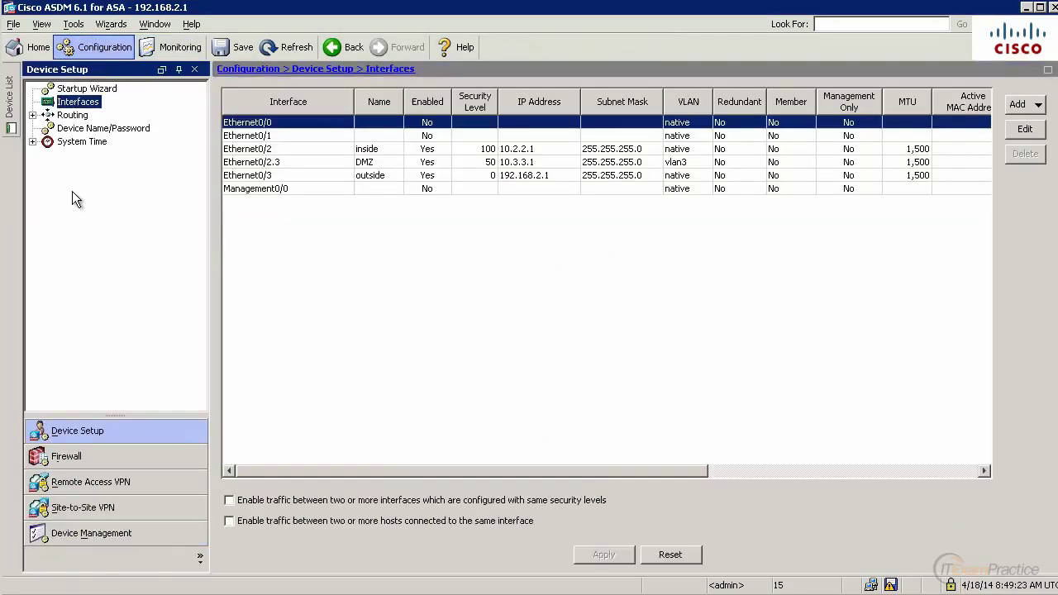
pyautogui.click(66, 456)
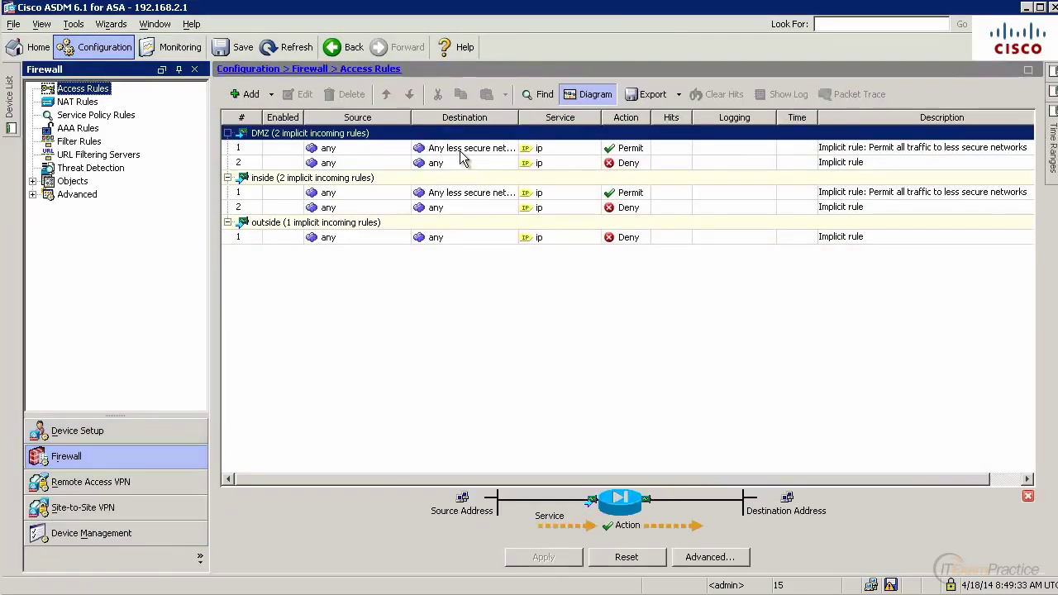
pyautogui.click(449, 195)
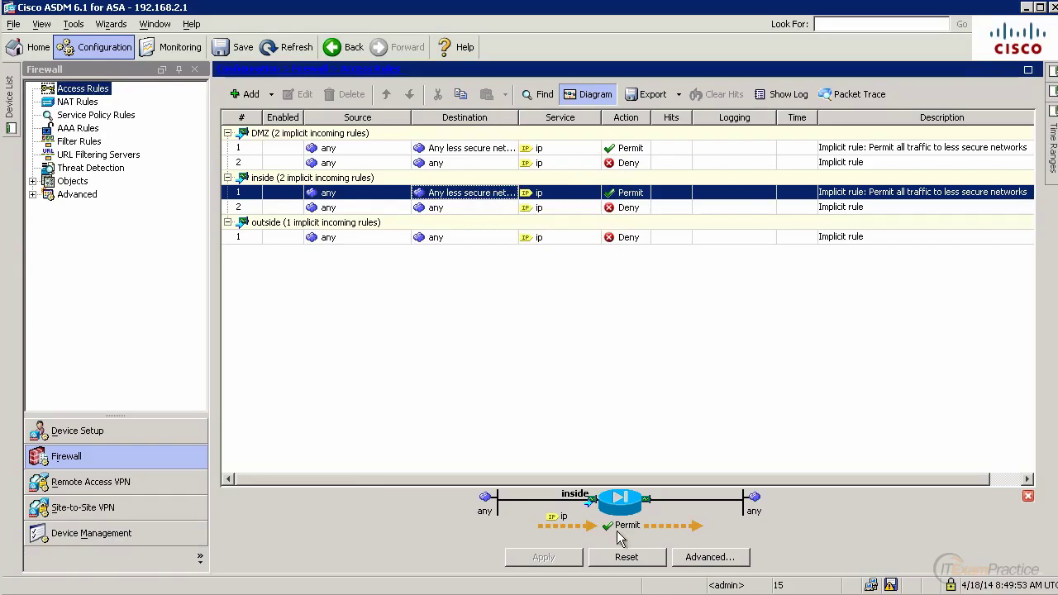
# - Enter the command telnet 10.2.2.11 in the R3 console without running it, checking R1's address in the network diagram
pyautogui.hotkey('alt', 'Tab')
pyautogui.moveTo(949, 193); pyautogui.dragTo(956, 119)
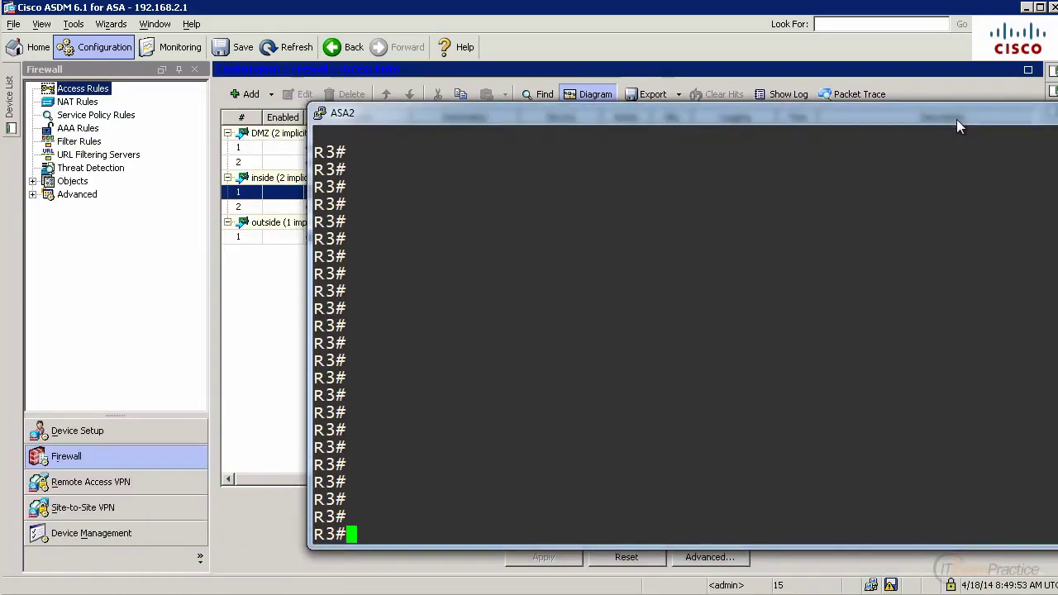
pyautogui.hotkey('alt', 'Tab')
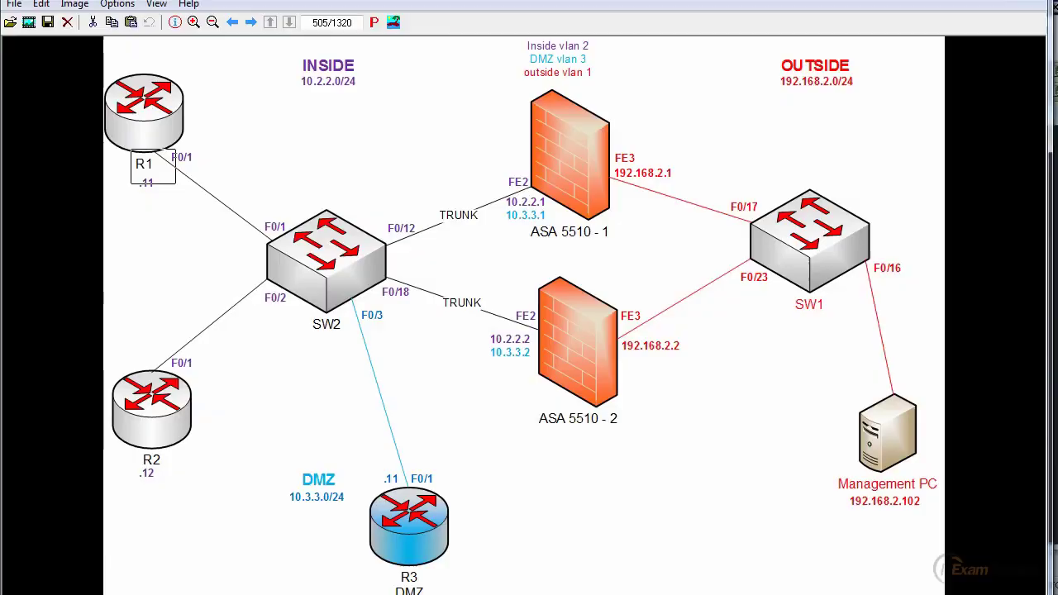
pyautogui.hotkey('alt', 'Tab')
pyautogui.write('tel')
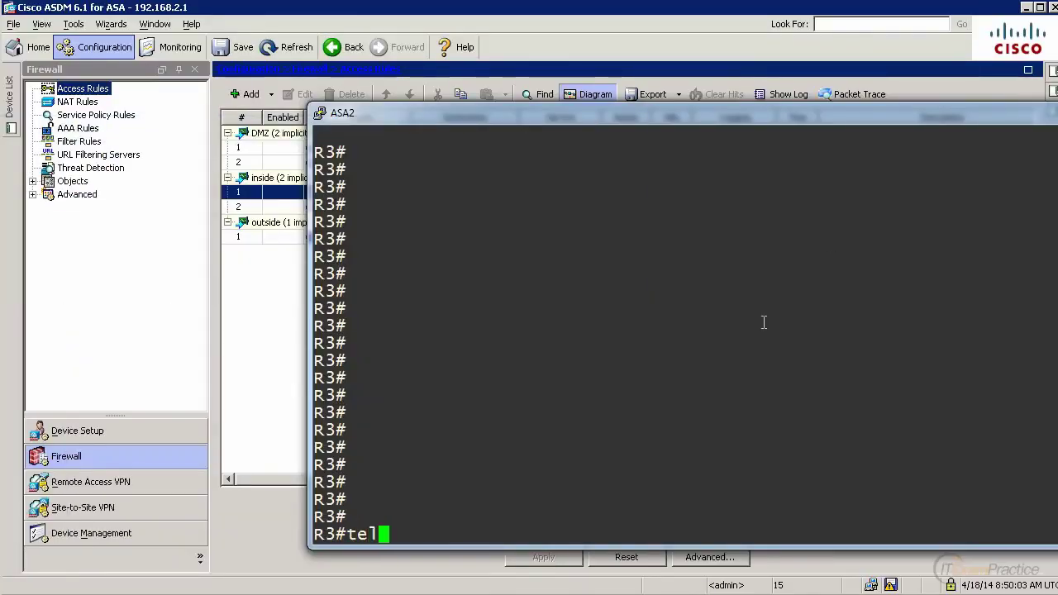
pyautogui.write('net 10.')
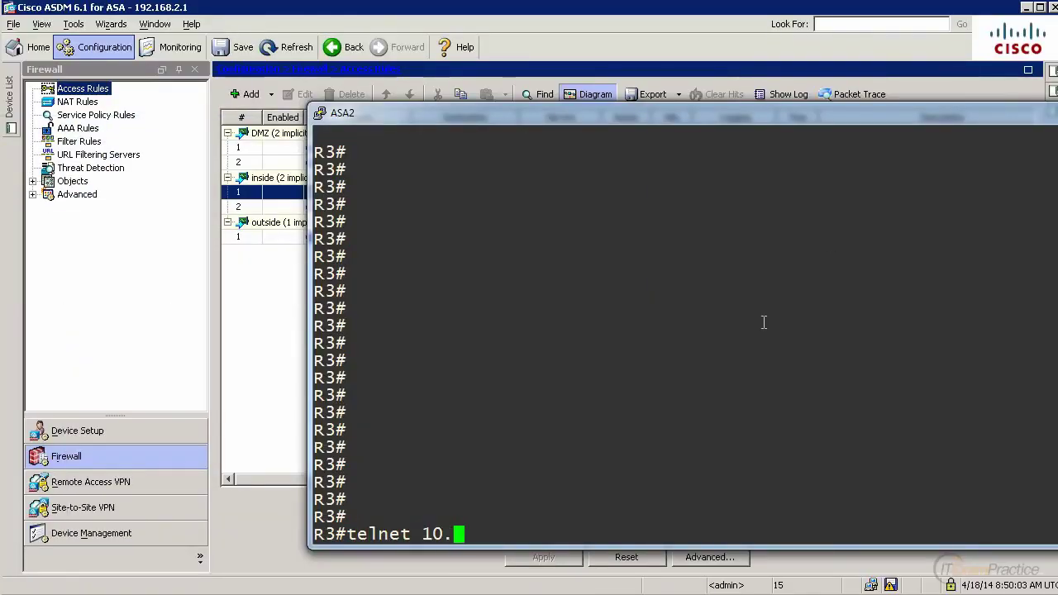
pyautogui.write('2.2.11')
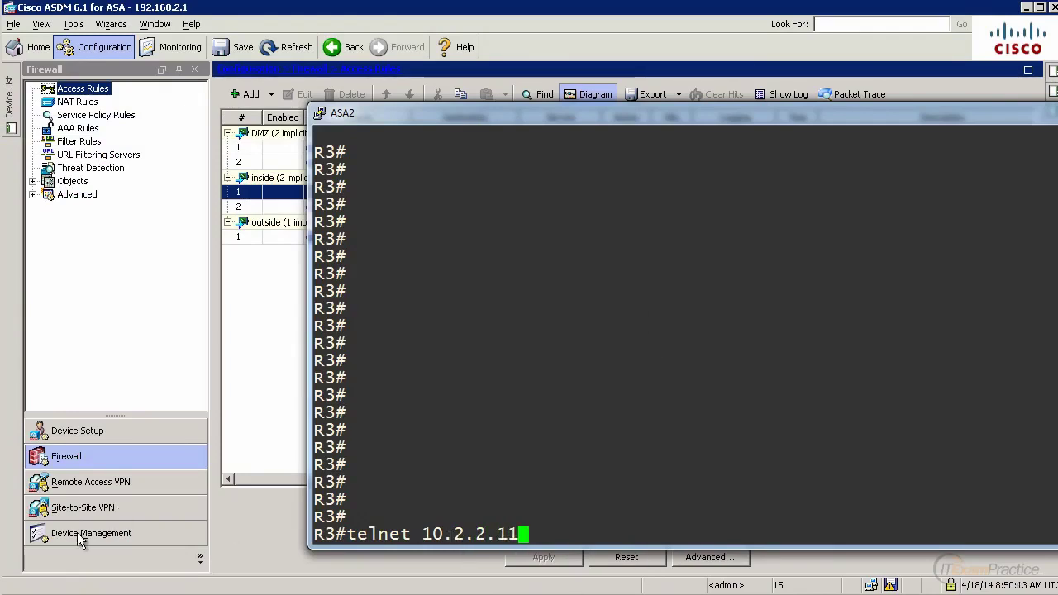
# - Open the Real-Time Log Viewer at the Debugging level and run the prepared Telnet command to 10.2.2.11 from R3
pyautogui.click(173, 47)
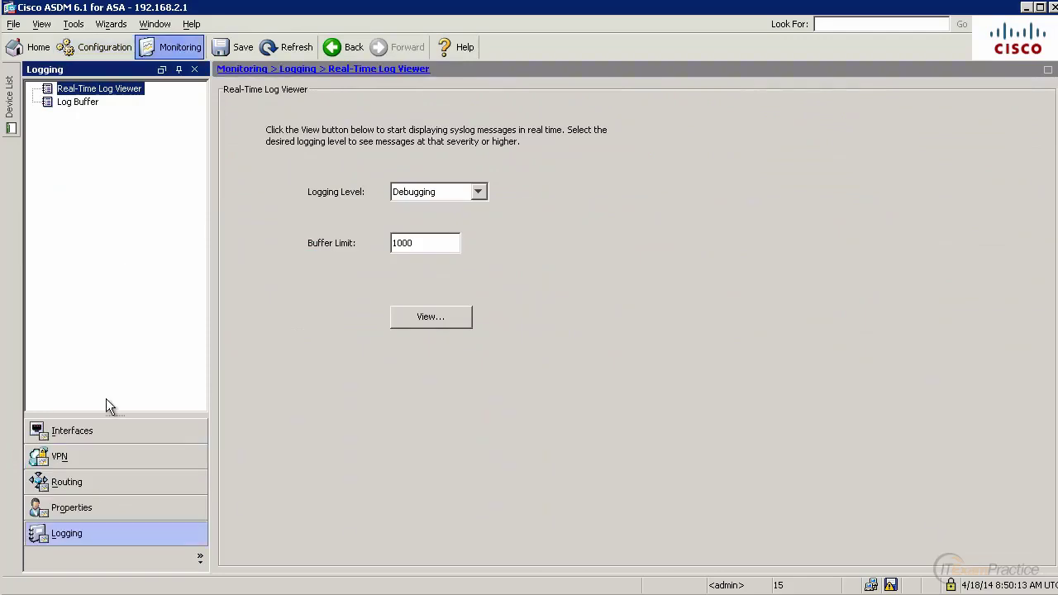
pyautogui.click(431, 317)
pyautogui.hotkey('alt', 'Tab')
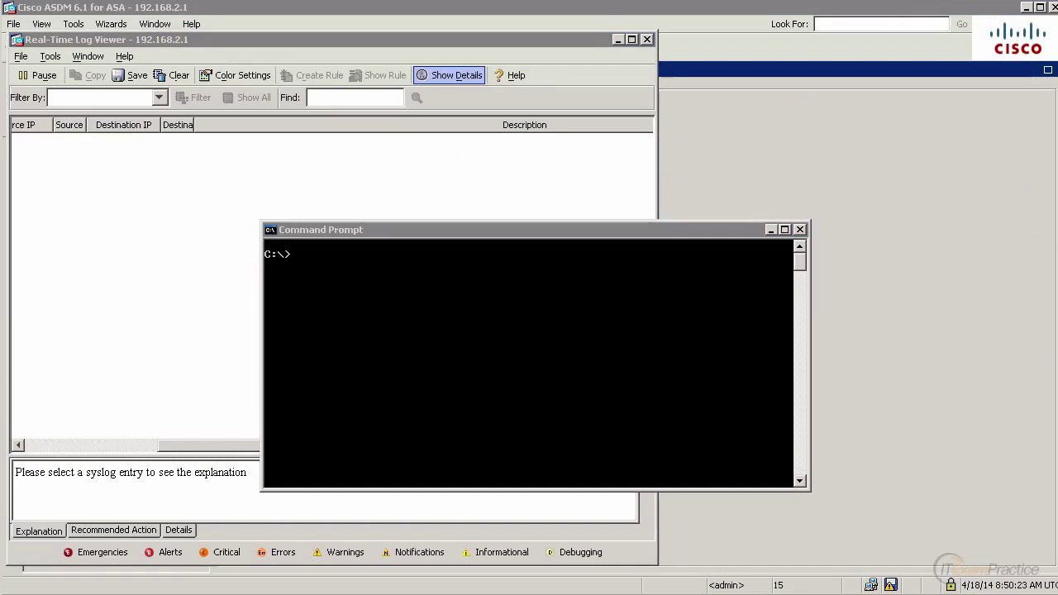
pyautogui.hotkey('alt', 'Tab')
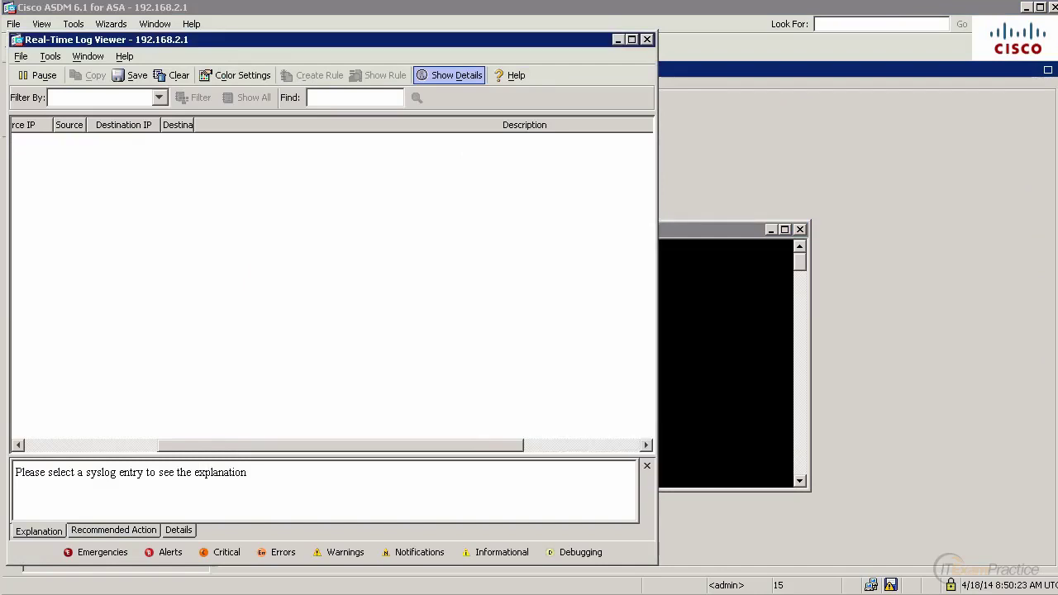
pyautogui.hotkey('alt', 'Tab')
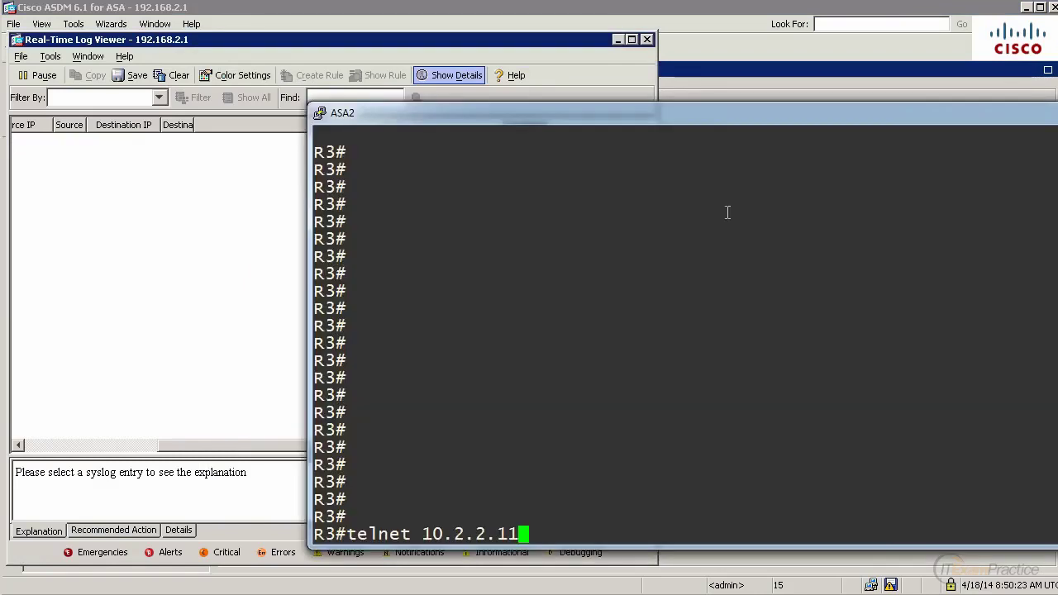
pyautogui.press('Return')
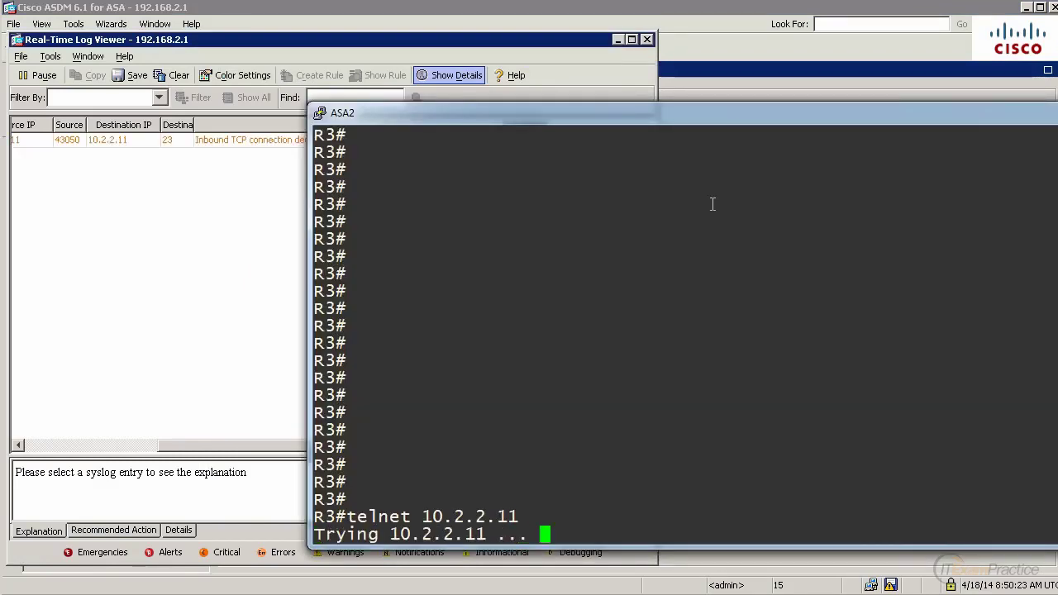
# - Inspect a log entry for R3's Telnet attempt in the Real-Time Log Viewer and close the viewer
pyautogui.hotkey('alt', 'Tab')
pyautogui.click(273, 155)
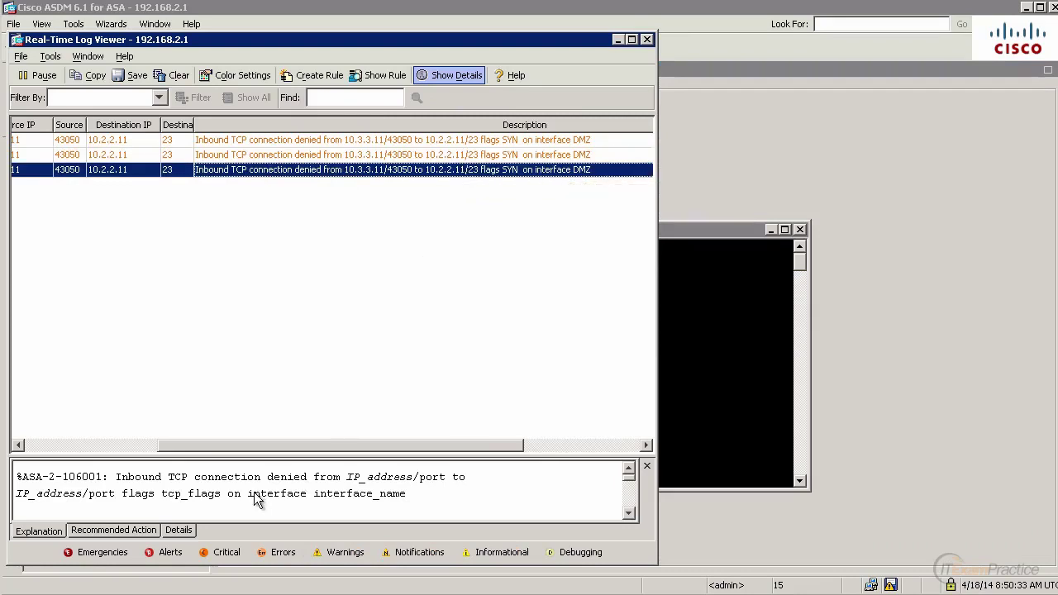
pyautogui.click(703, 18)
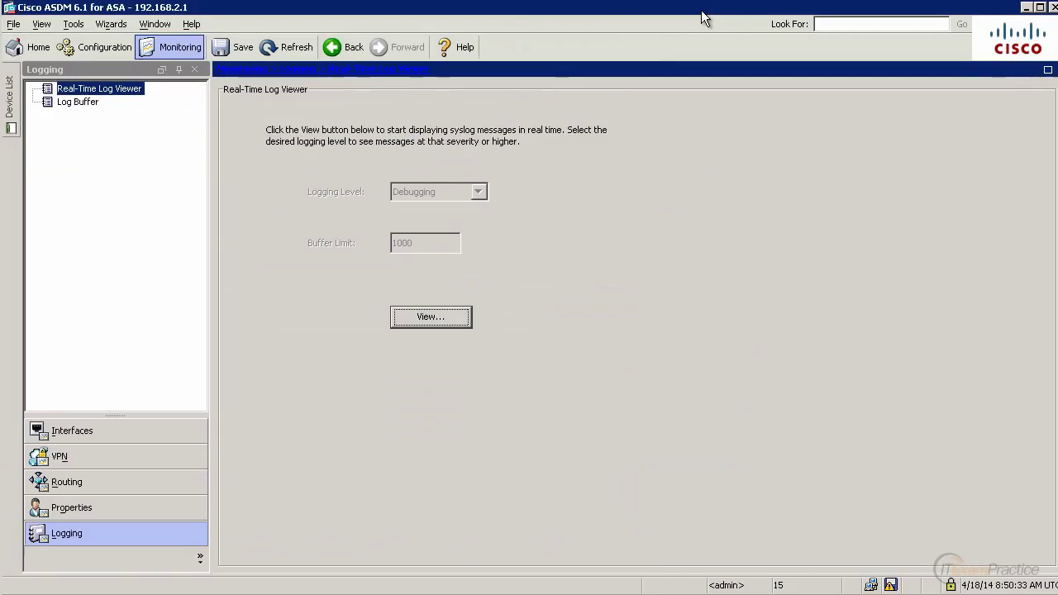
# - Return to the firewall access rules and examine the DMZ interface's implicit rule for traffic to less secure networks
pyautogui.click(106, 57)
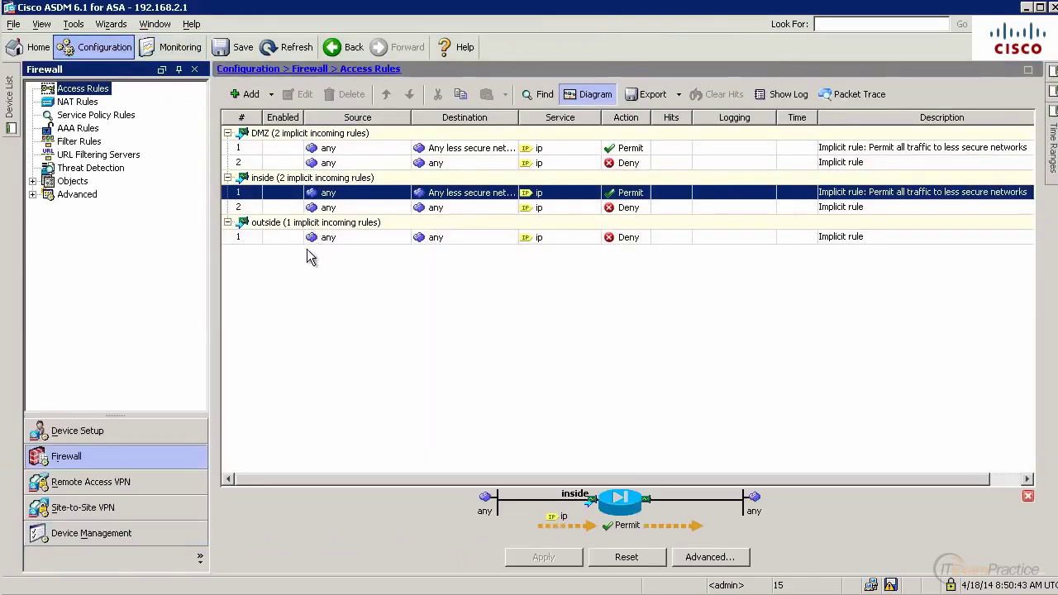
pyautogui.click(337, 151)
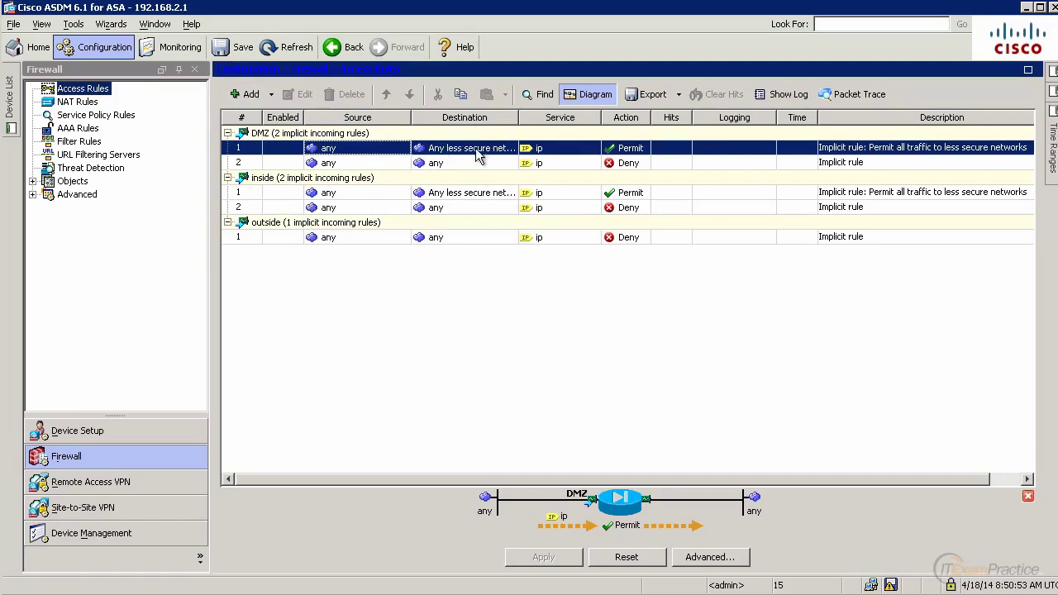
pyautogui.moveTo(509, 157)
# - Ping the management PC at 192.168.2.102 from the R3 console
pyautogui.hotkey('alt', 'Tab')
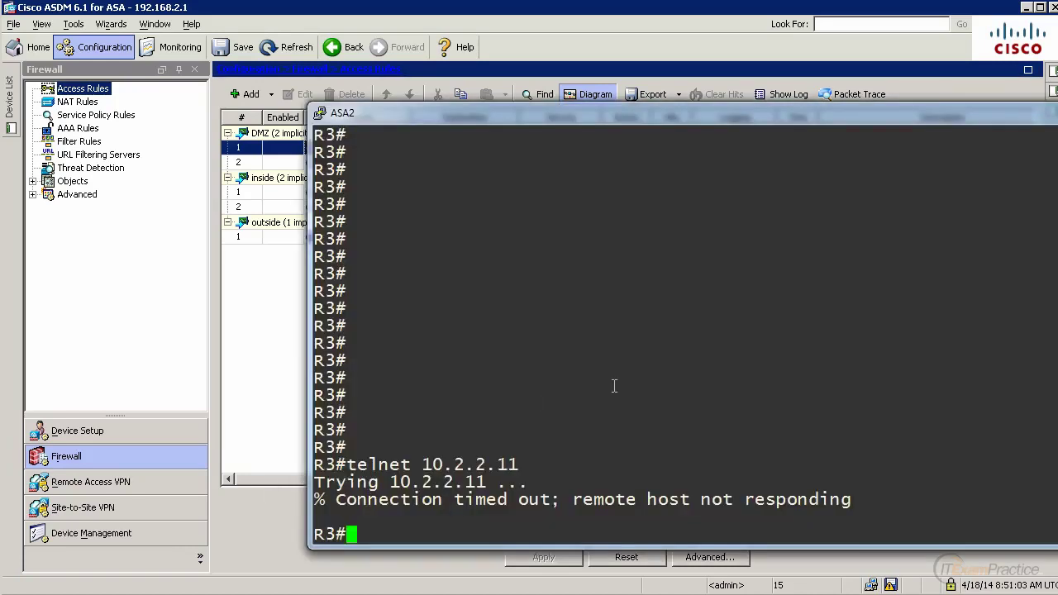
pyautogui.write('ping 1')
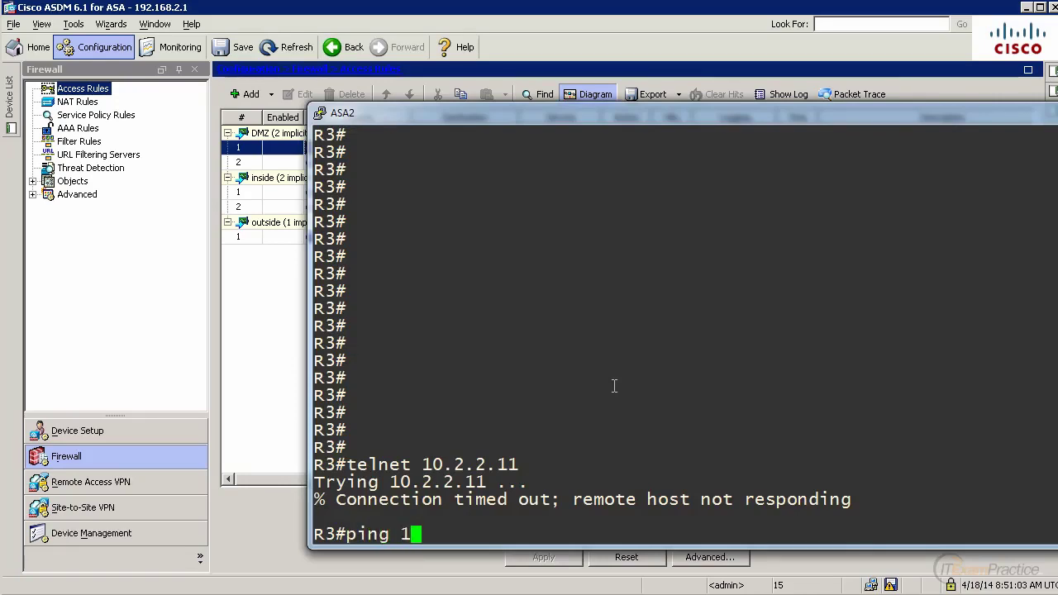
pyautogui.write('92.168.')
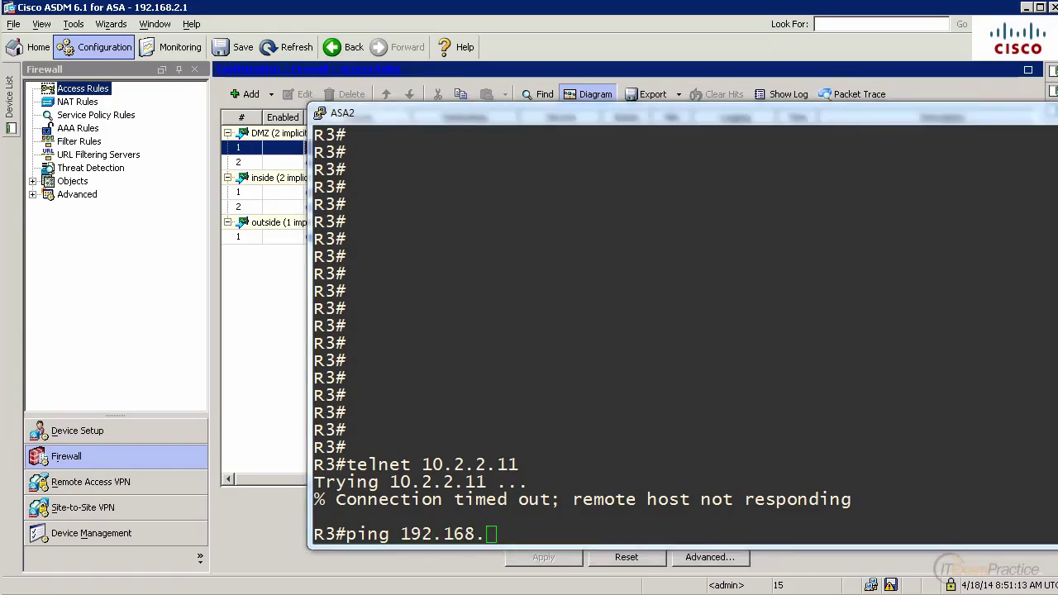
pyautogui.hotkey('alt', 'Tab')
pyautogui.hotkey('alt', 'Tab')
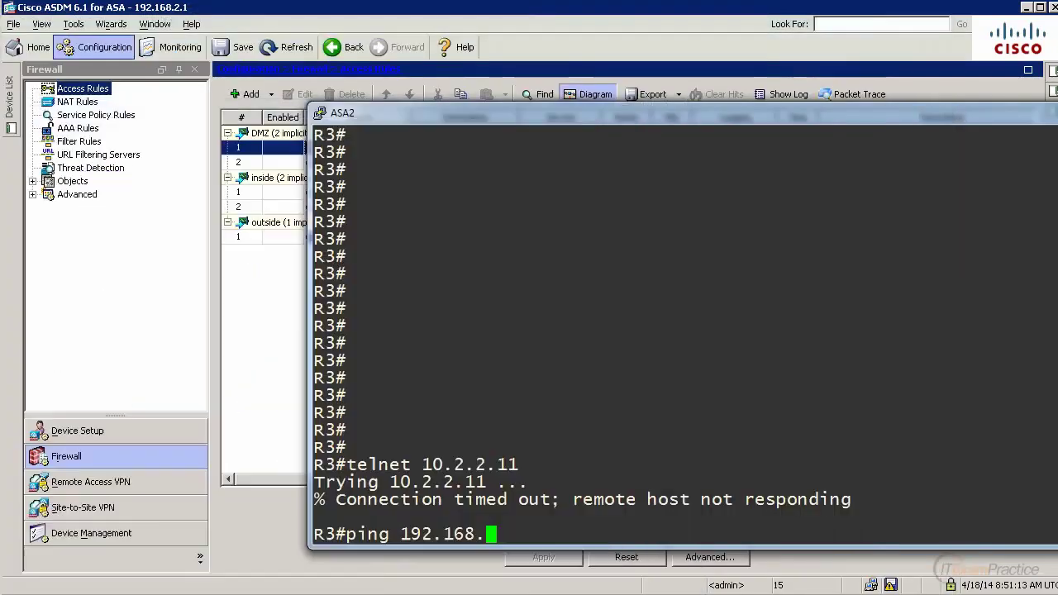
pyautogui.write('2.102')
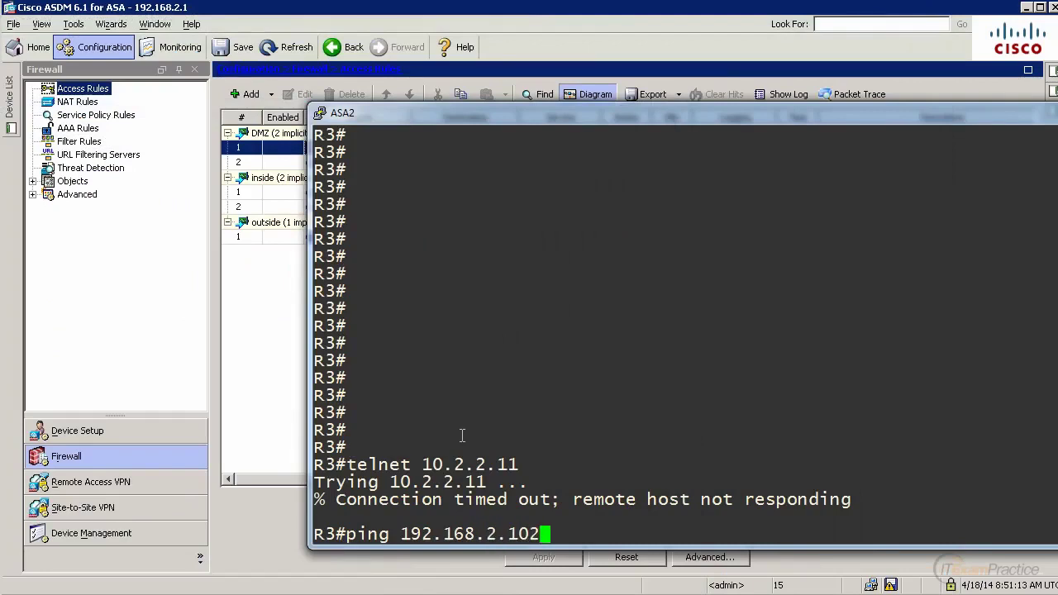
pyautogui.press('Return')
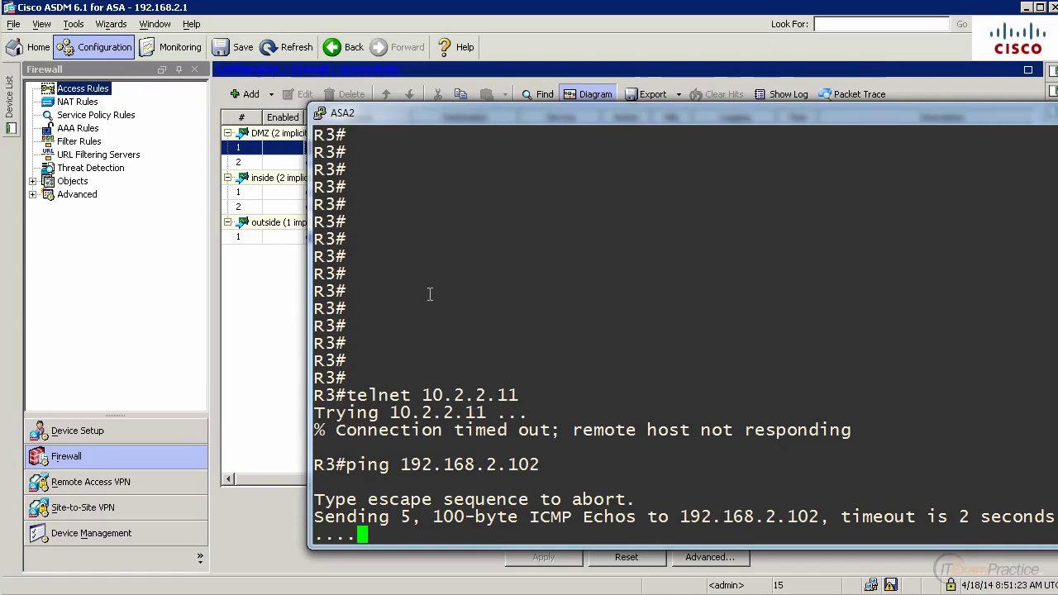
# - Start a new dynamic NAT rule in the firewall's NAT rules with inside as the original interface
pyautogui.click(286, 335)
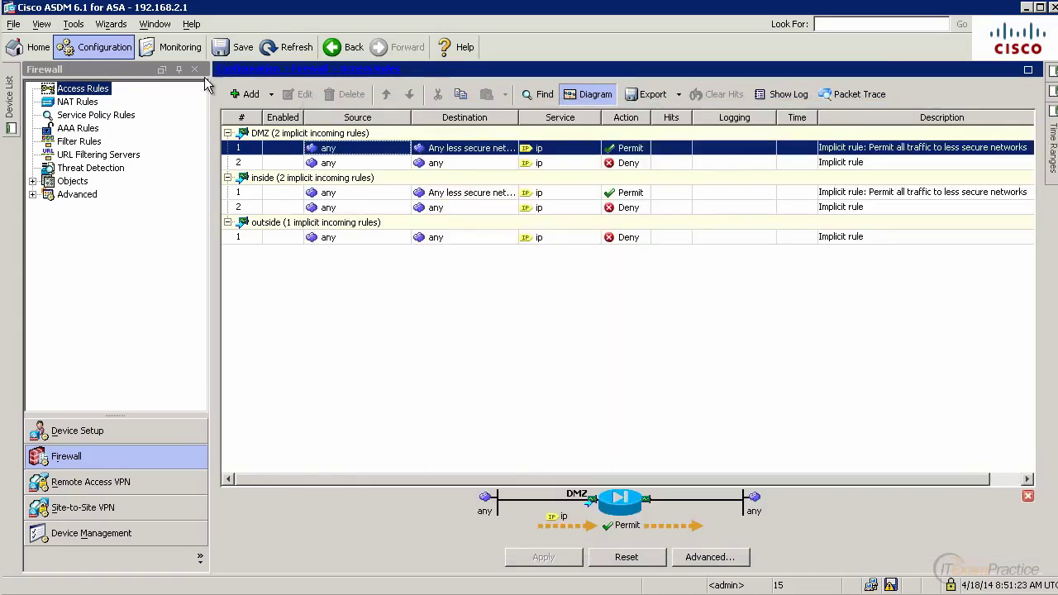
pyautogui.click(83, 103)
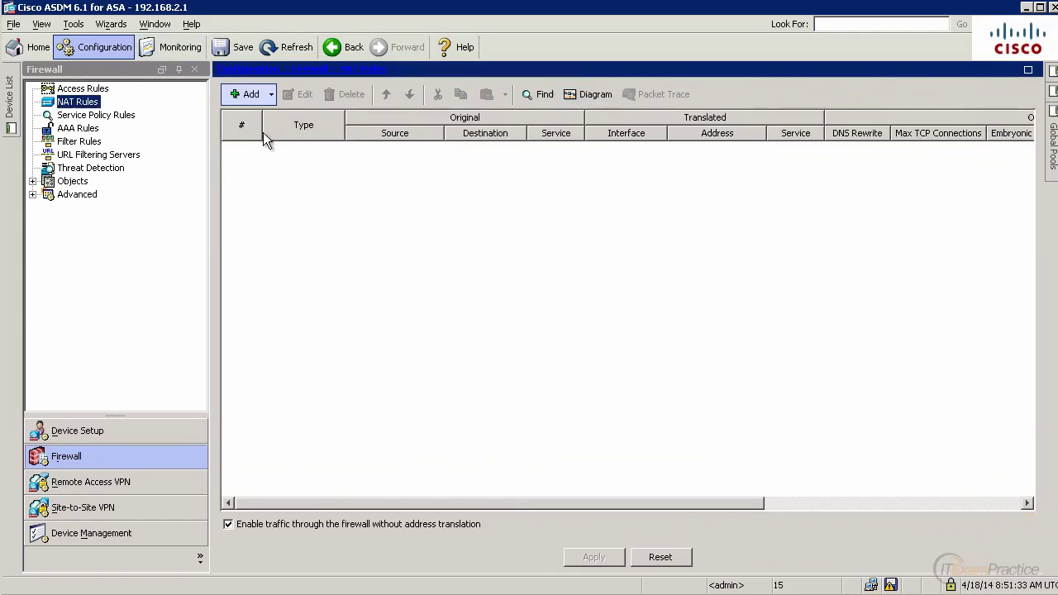
pyautogui.click(270, 94)
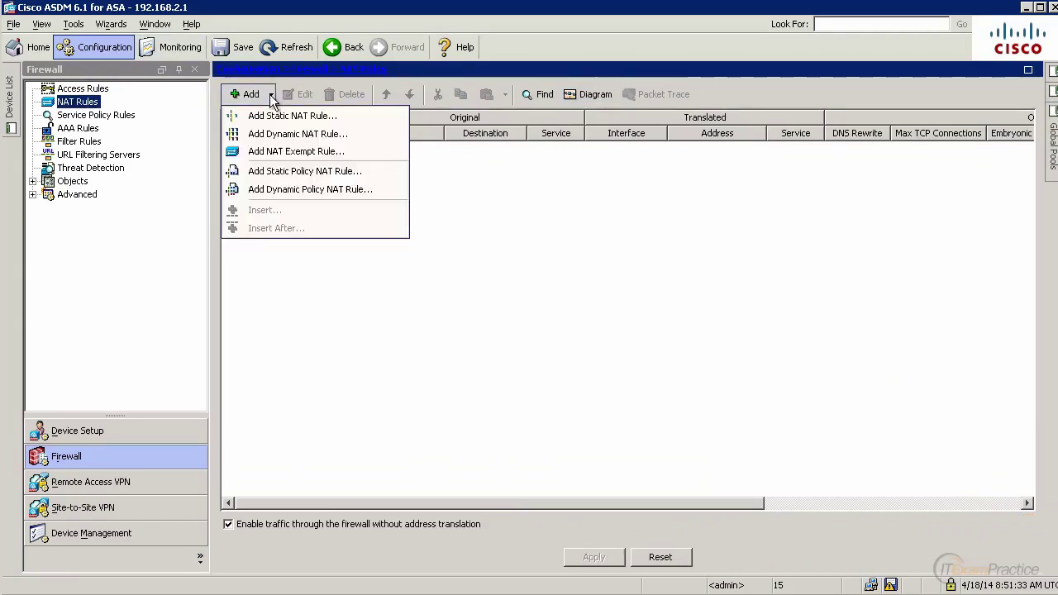
pyautogui.click(302, 139)
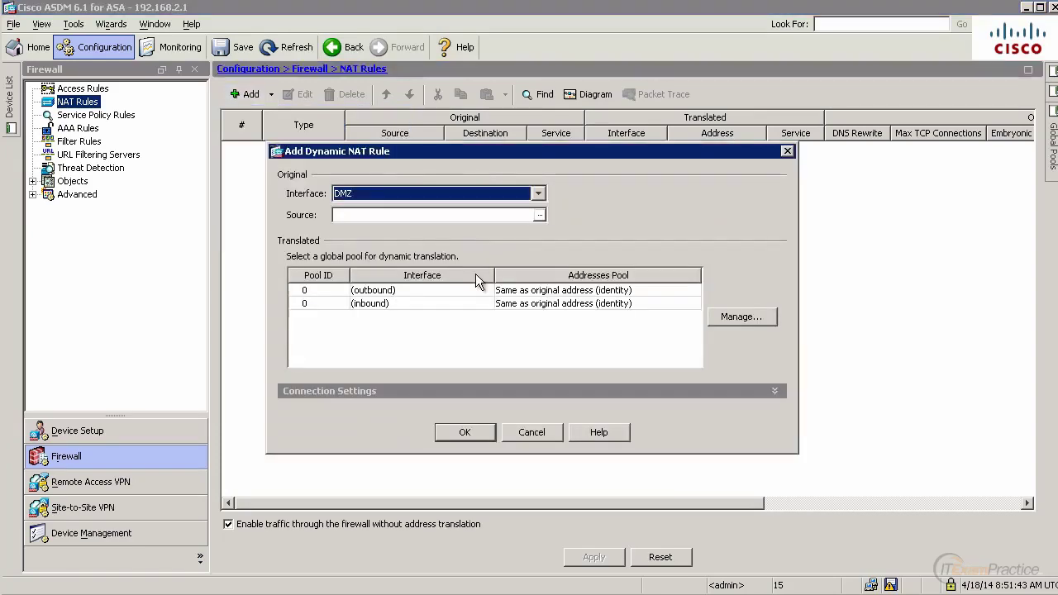
pyautogui.click(538, 195)
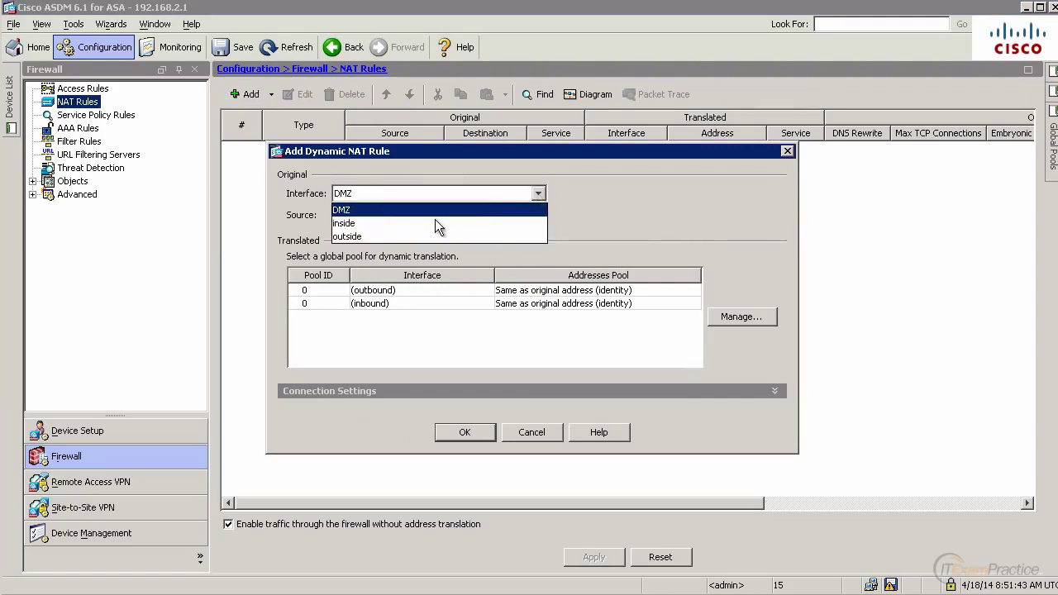
pyautogui.click(413, 221)
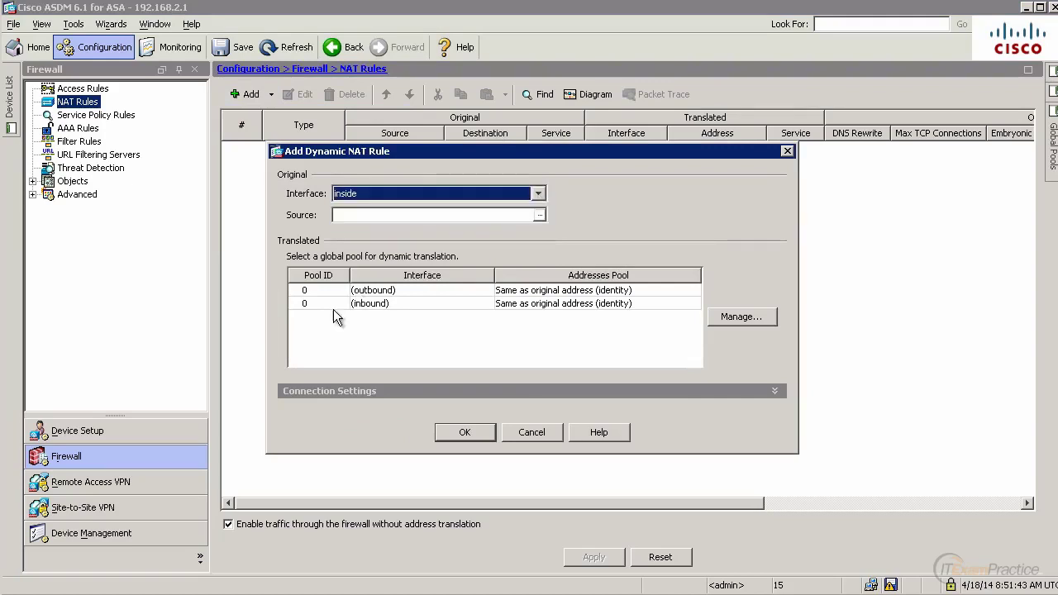
# - Set the dynamic NAT rule's source to the inside-network object
pyautogui.click(538, 214)
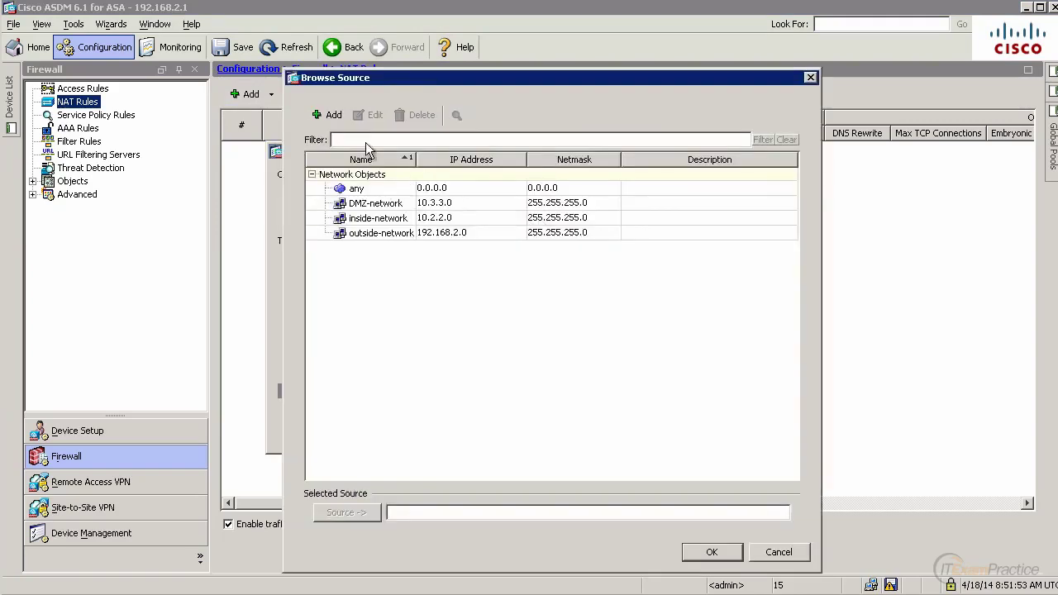
pyautogui.click(346, 118)
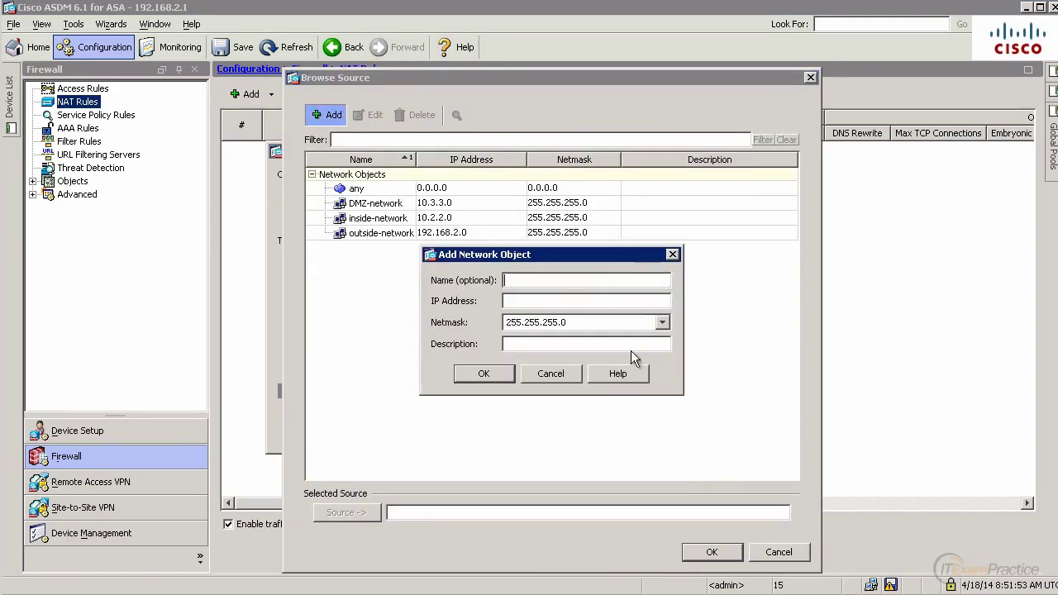
pyautogui.click(545, 371)
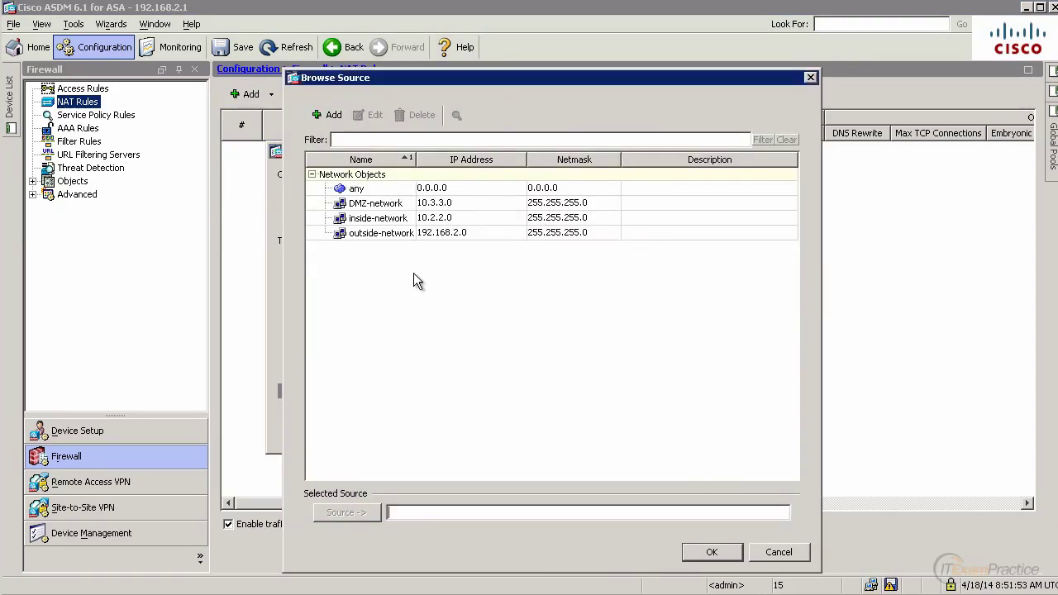
pyautogui.click(369, 218)
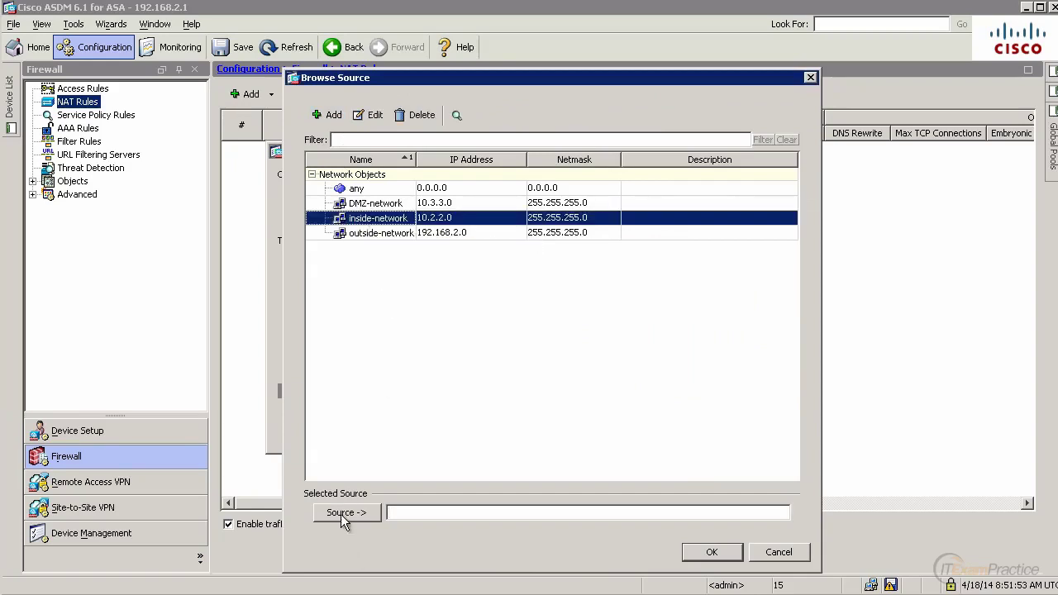
pyautogui.click(342, 512)
pyautogui.click(709, 553)
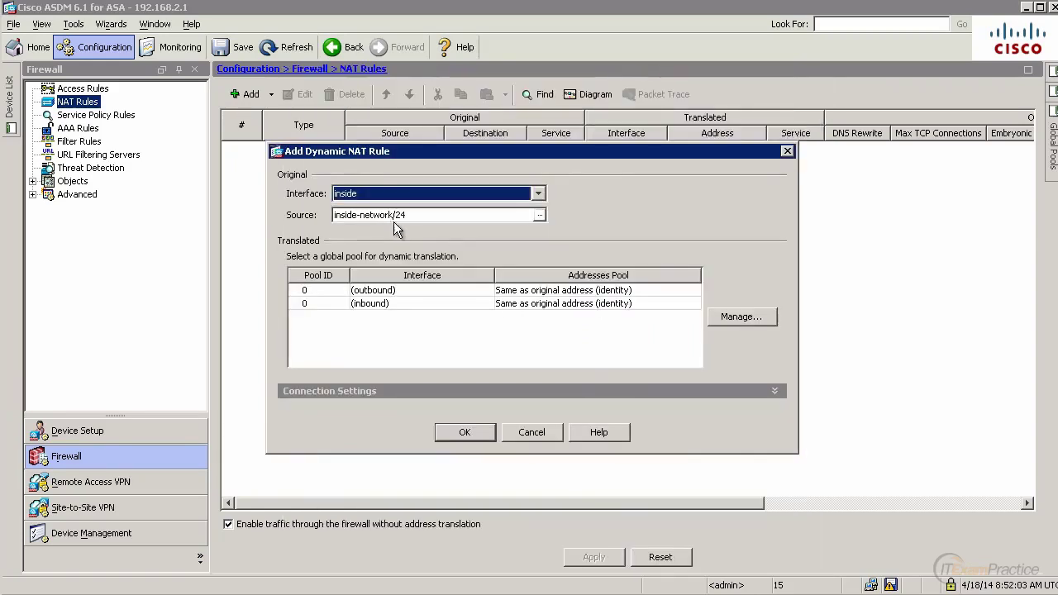
# - Create global address pool 1 on the outside interface using PAT with the interface's IP address, for the inside NAT rule
pyautogui.click(765, 317)
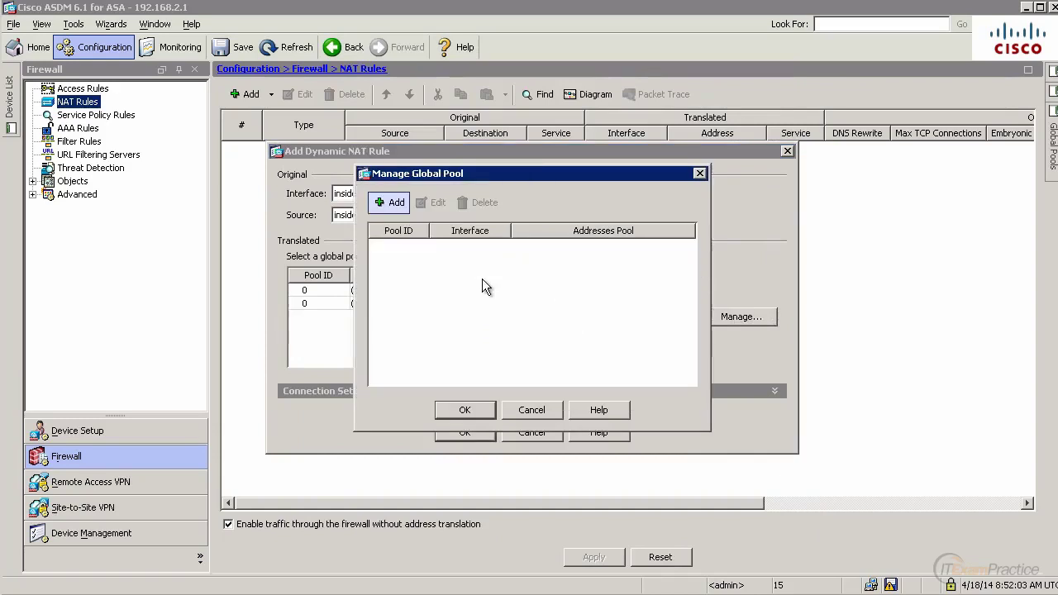
pyautogui.click(390, 203)
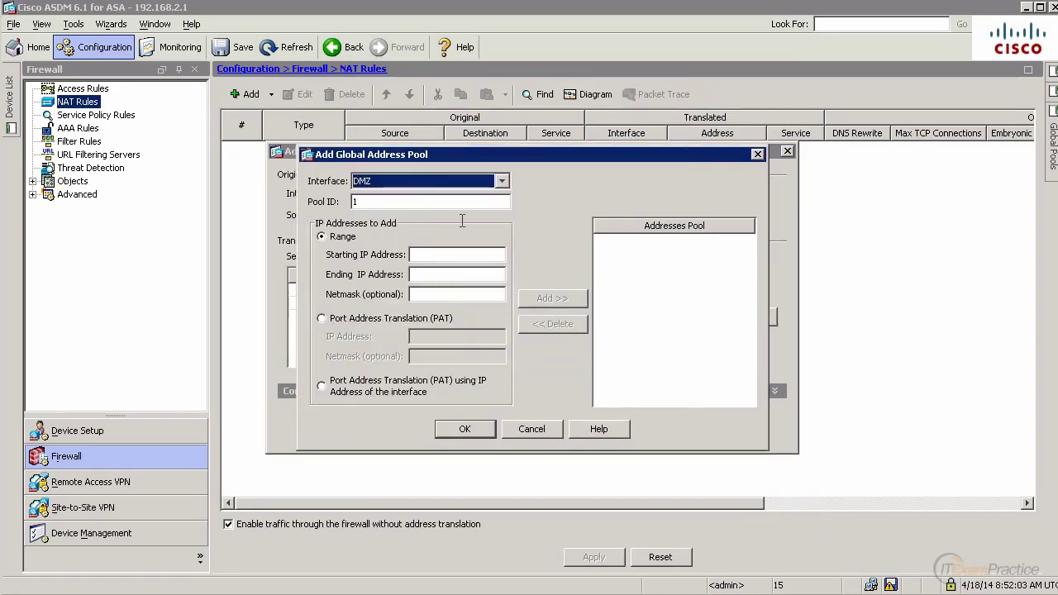
pyautogui.click(414, 181)
pyautogui.click(382, 224)
pyautogui.click(369, 319)
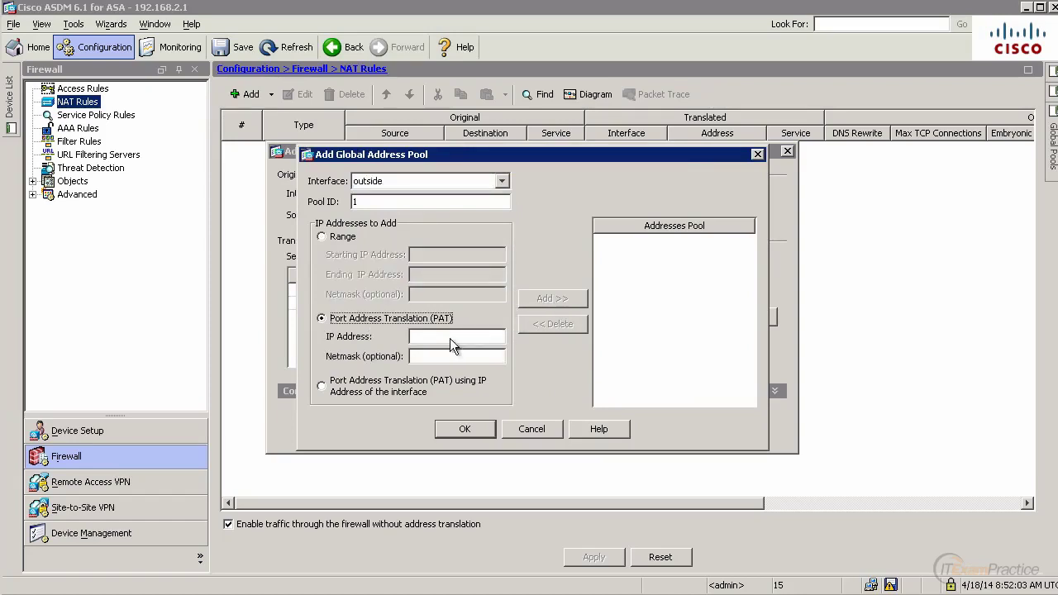
pyautogui.click(360, 385)
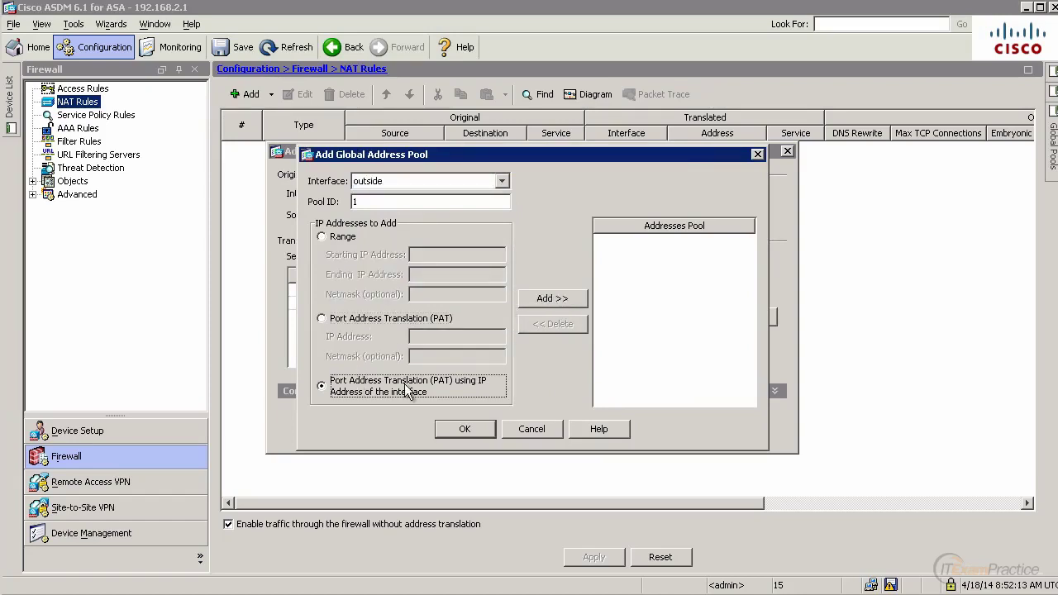
pyautogui.click(552, 298)
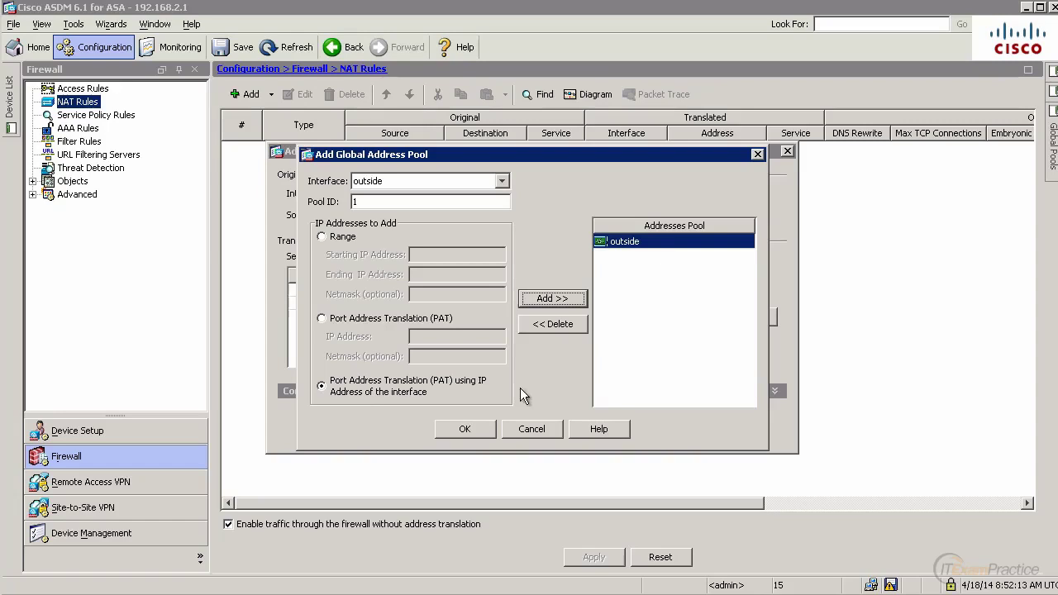
pyautogui.click(475, 424)
pyautogui.click(478, 405)
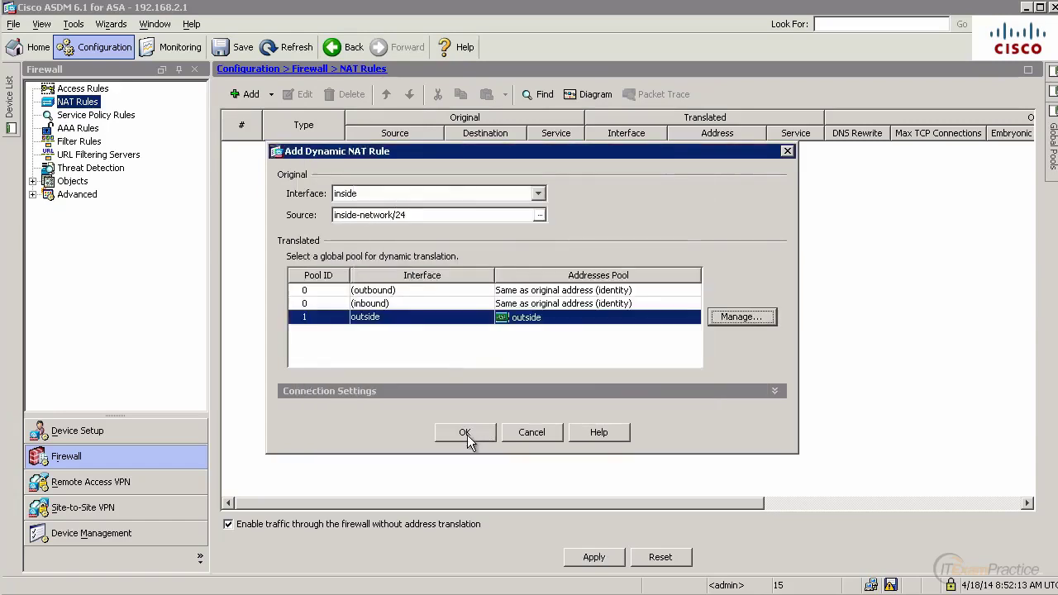
# - Save the inside dynamic NAT rule with the outside pool and expand the inside group in the rule list
pyautogui.click(465, 433)
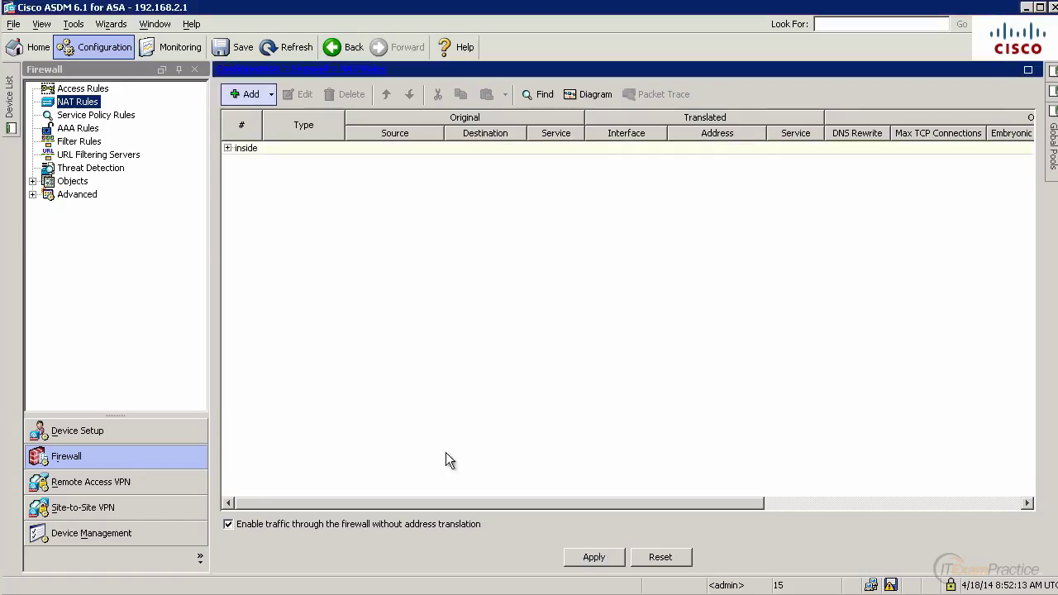
pyautogui.click(223, 147)
pyautogui.click(229, 148)
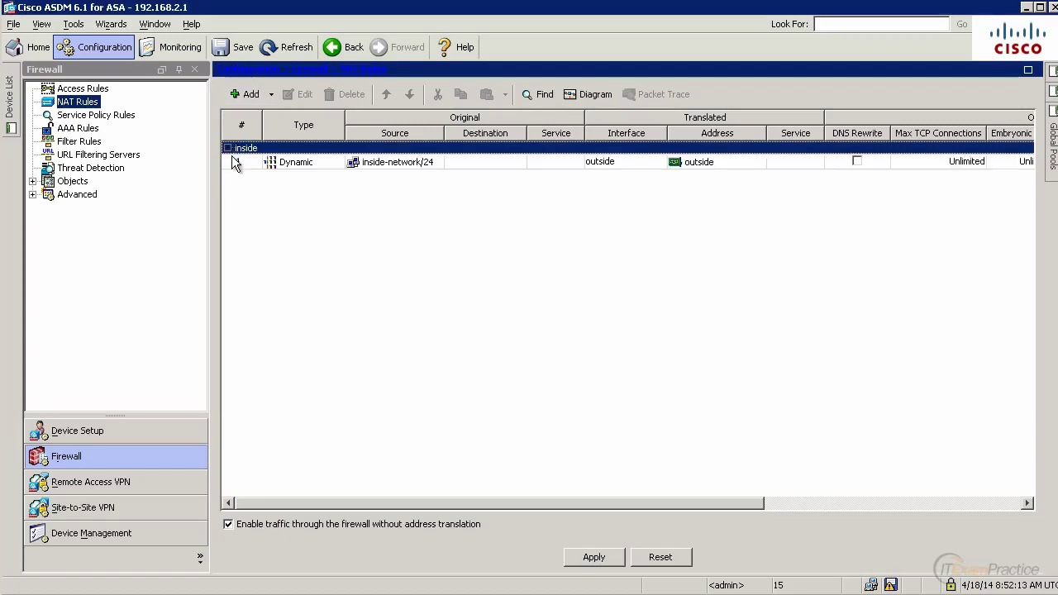
# - Start another dynamic NAT rule with DMZ as the original interface and outside pool 1 as the translated pool
pyautogui.click(259, 96)
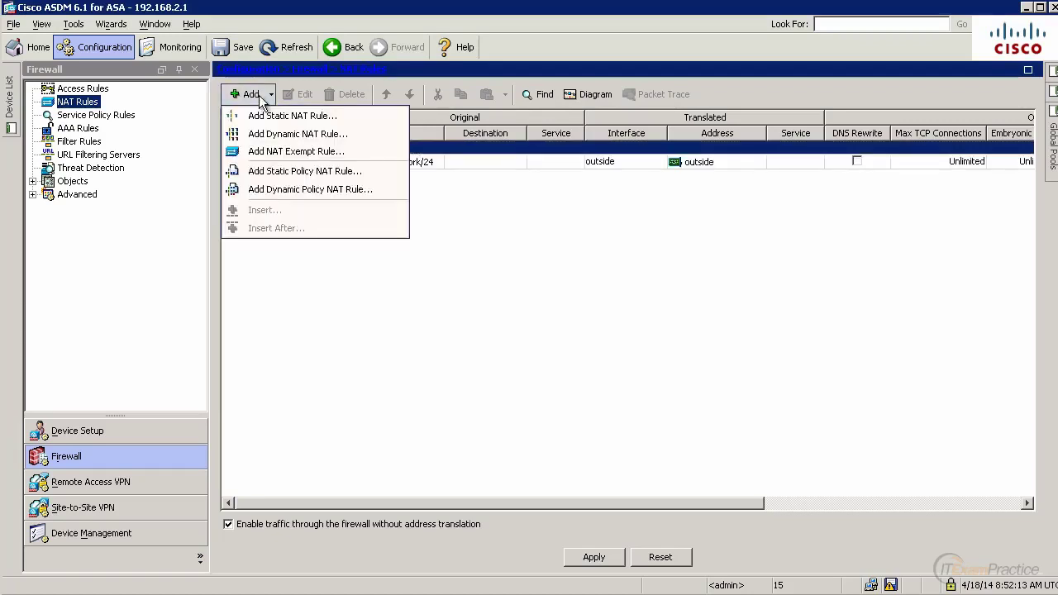
pyautogui.click(299, 134)
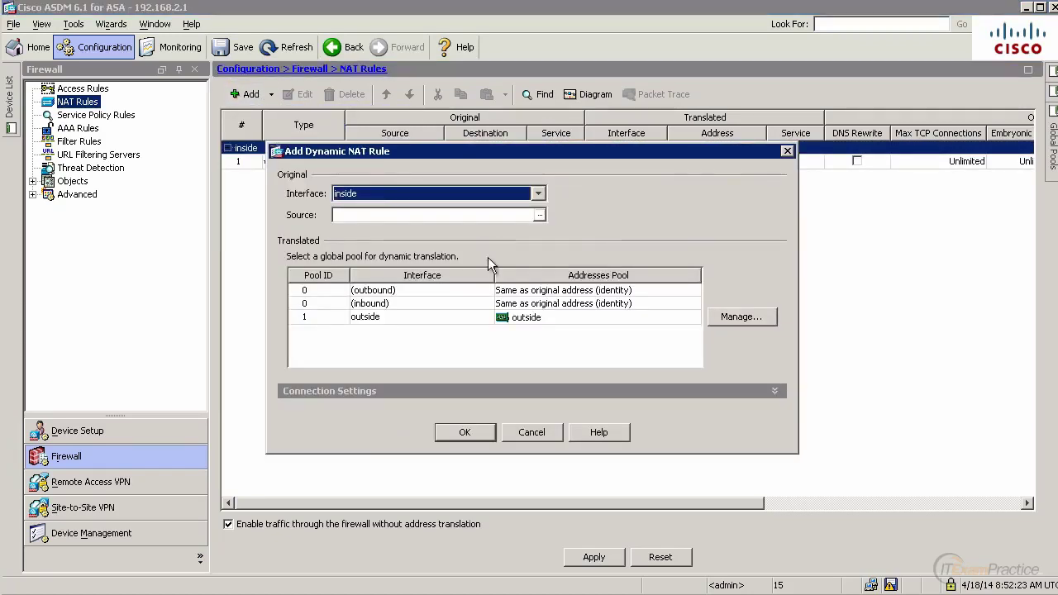
pyautogui.click(537, 194)
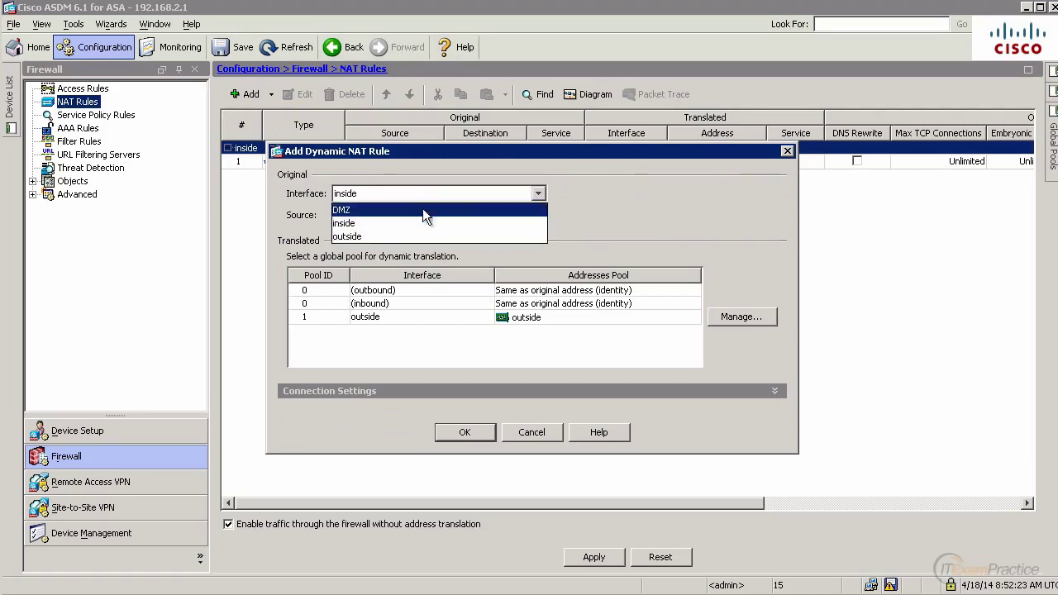
pyautogui.click(422, 208)
pyautogui.click(398, 318)
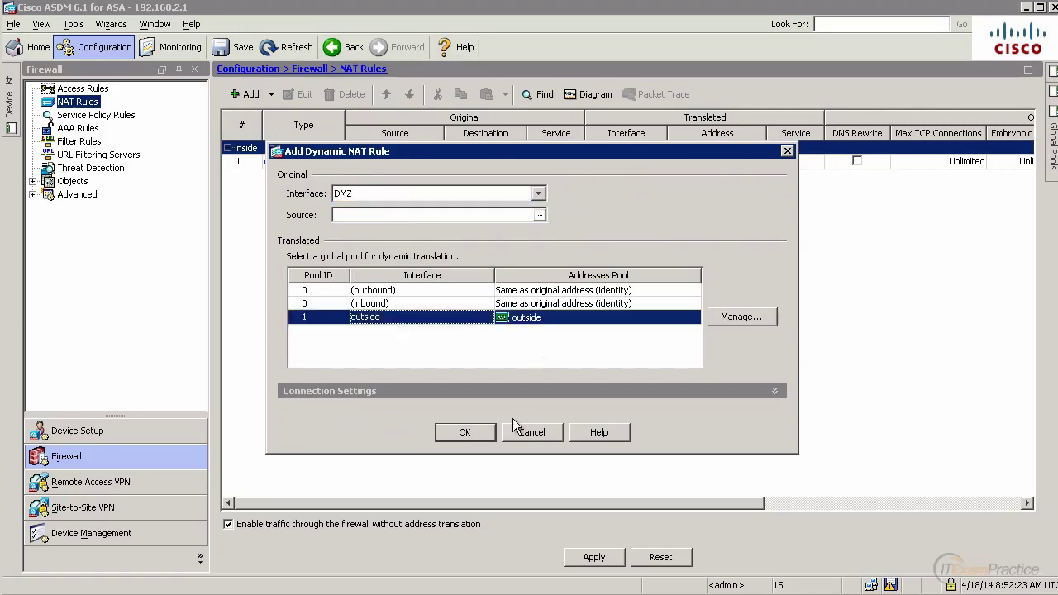
pyautogui.click(469, 442)
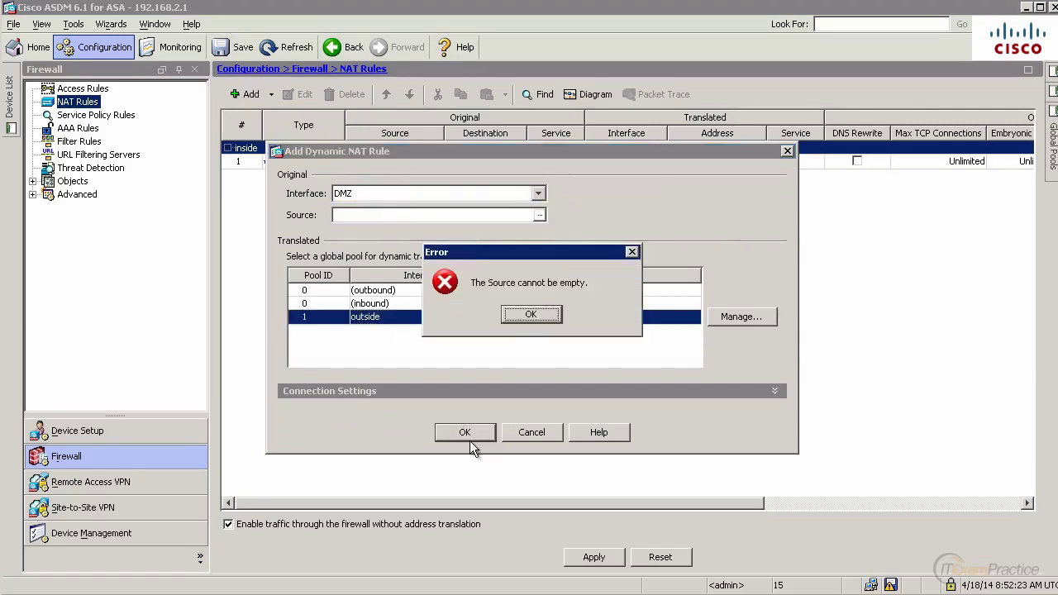
pyautogui.click(539, 324)
# - Set the DMZ dynamic NAT rule's source to the DMZ-network object and save the rule
pyautogui.click(539, 214)
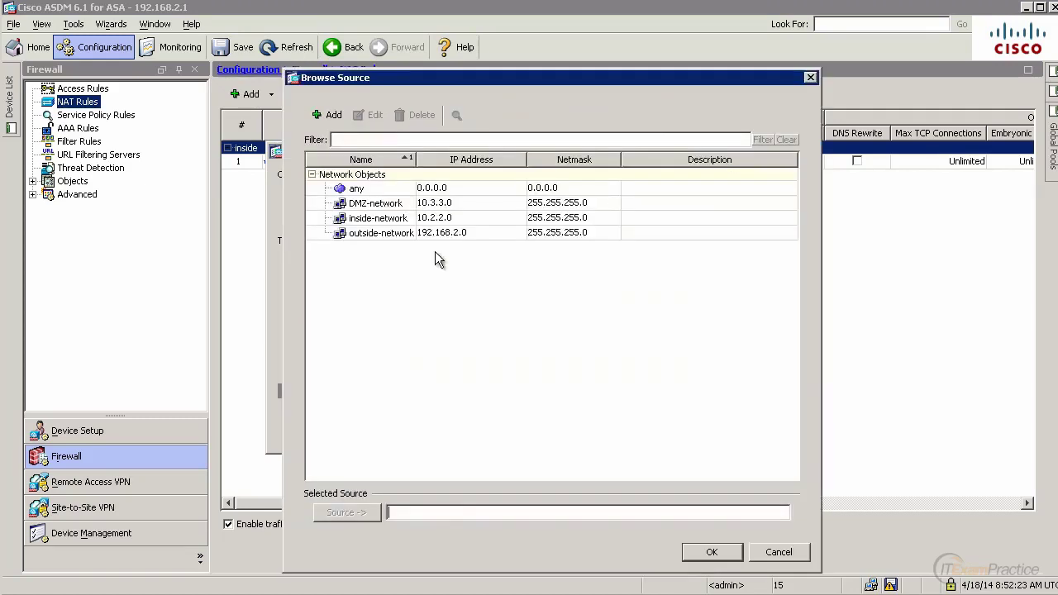
pyautogui.click(376, 204)
pyautogui.click(347, 513)
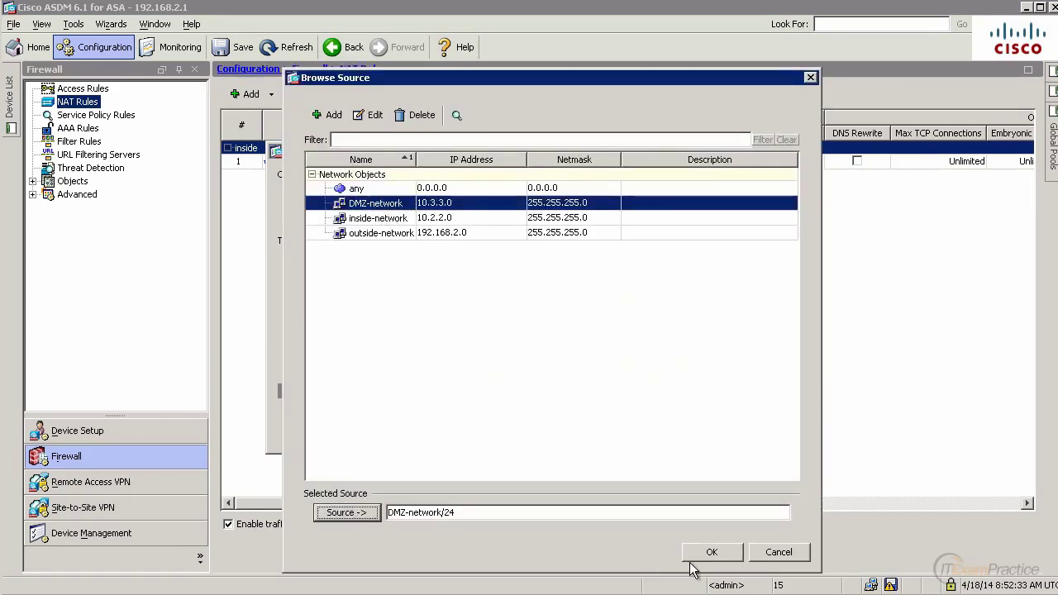
pyautogui.click(729, 556)
pyautogui.click(469, 498)
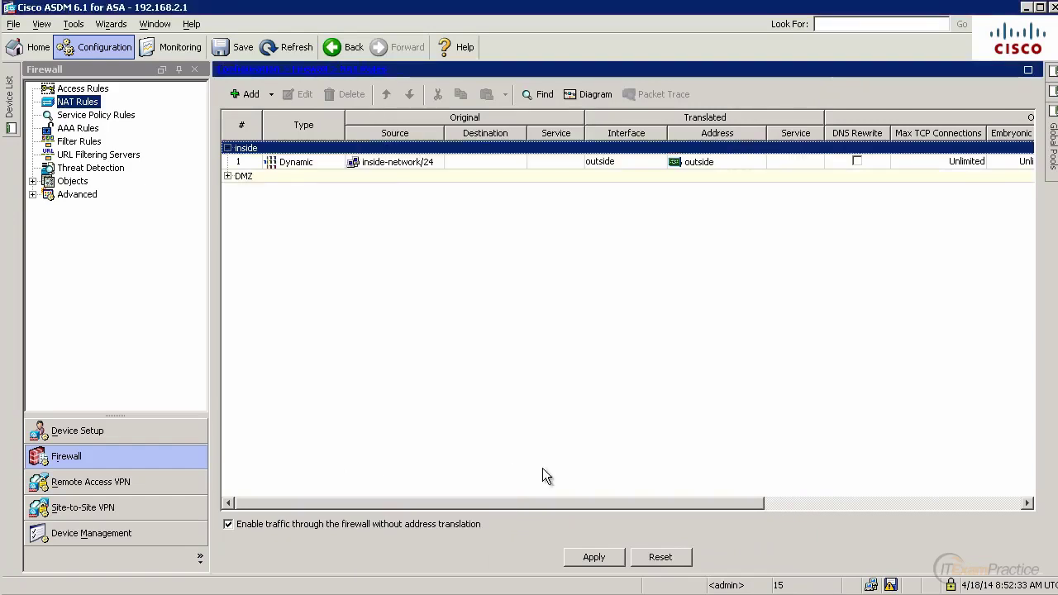
# - Expand the DMZ group in the NAT rules and apply the NAT configuration to the firewall
pyautogui.click(227, 176)
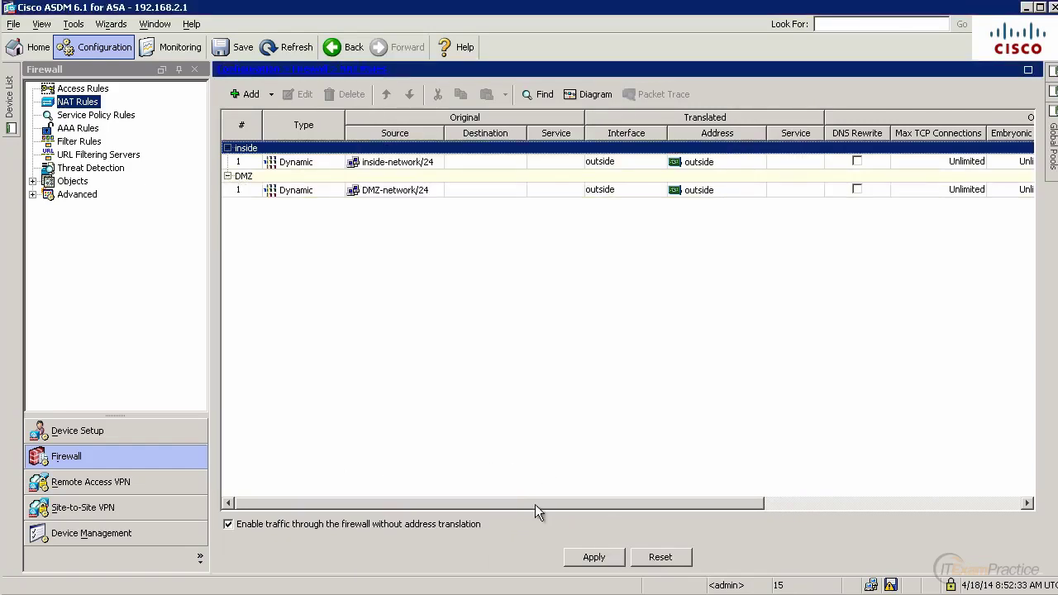
pyautogui.click(615, 557)
pyautogui.click(450, 465)
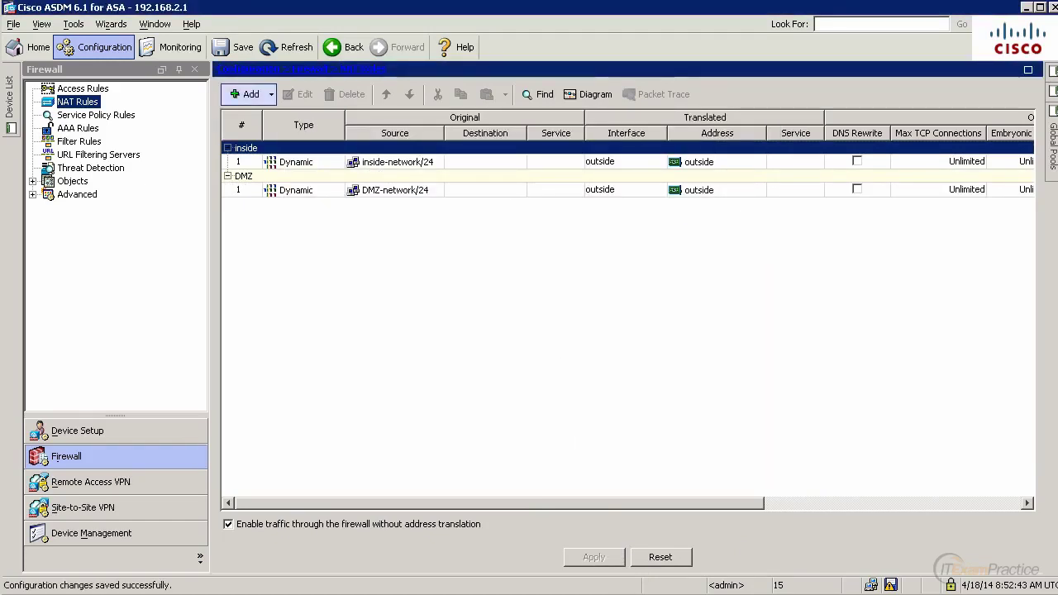
# - Switch to the R3 console and repeat the ping to 192.168.2.102
pyautogui.hotkey('alt', 'Tab')
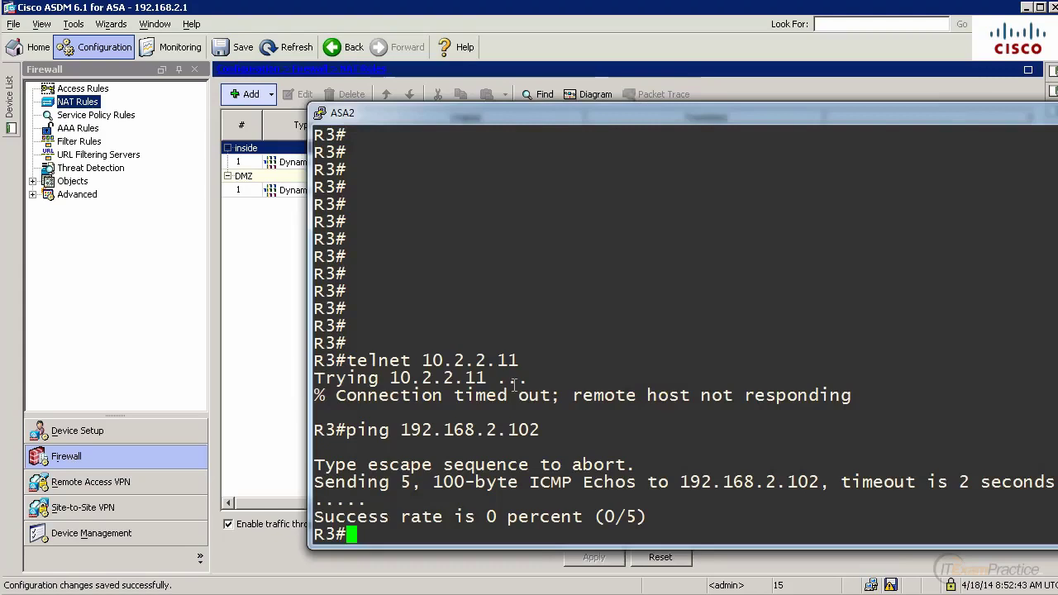
pyautogui.press('Up')
pyautogui.press('Return')
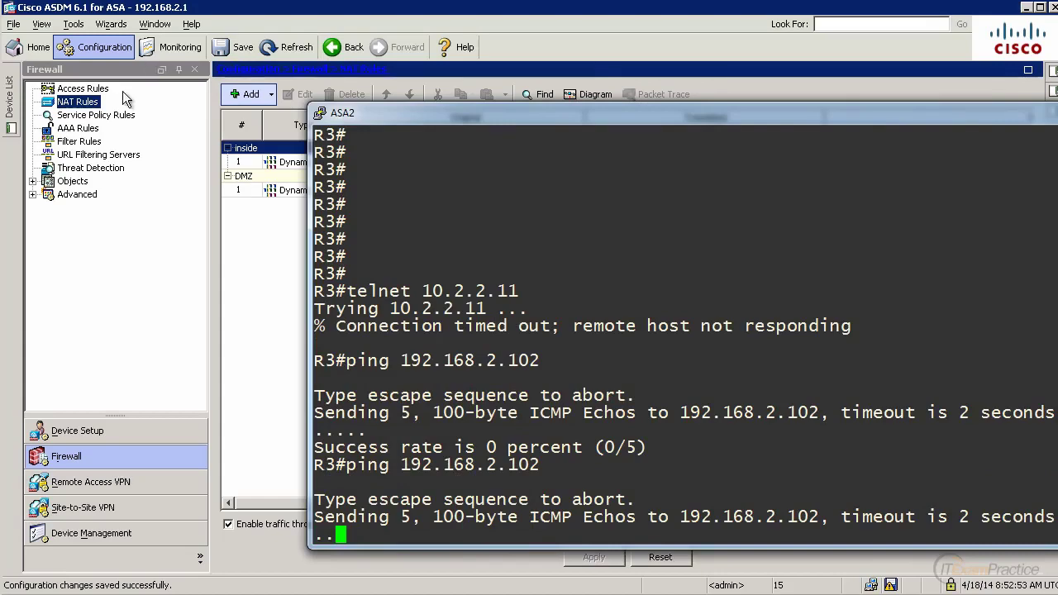
# - Return to ASDM, enable ICMP inspection in the global policy's inspection_default service policy rule, and apply the change to the firewall
pyautogui.hotkey('alt', 'Tab')
pyautogui.click(83, 118)
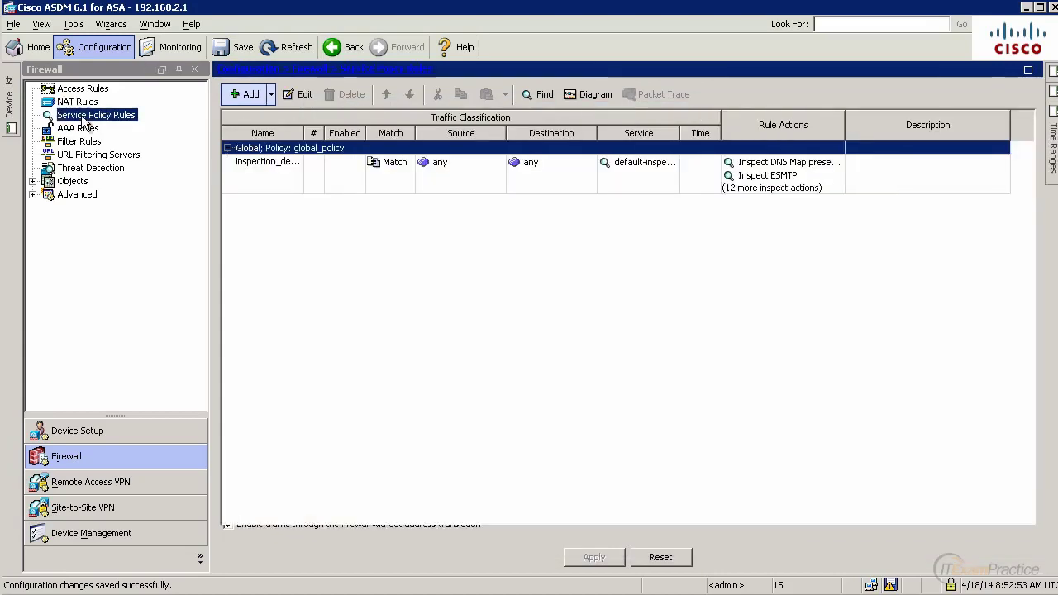
pyautogui.doubleClick(260, 170)
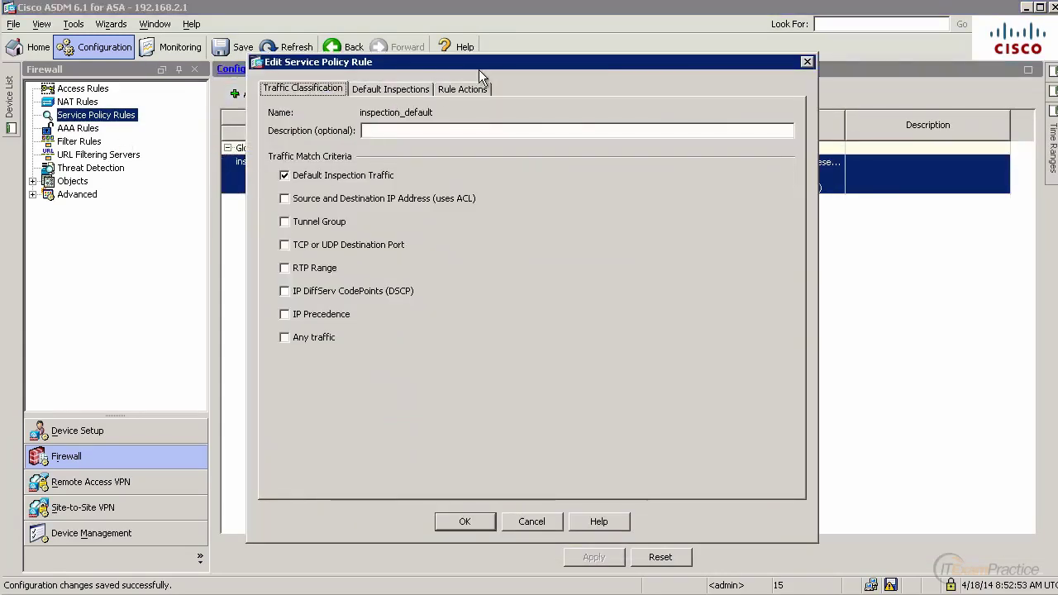
pyautogui.moveTo(477, 64); pyautogui.dragTo(749, 59)
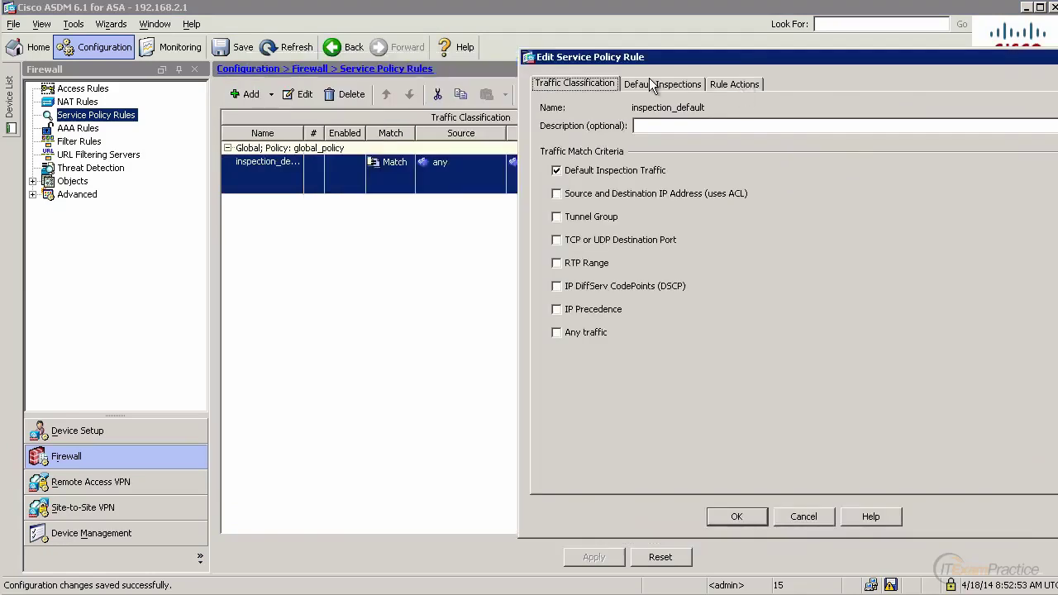
pyautogui.click(733, 84)
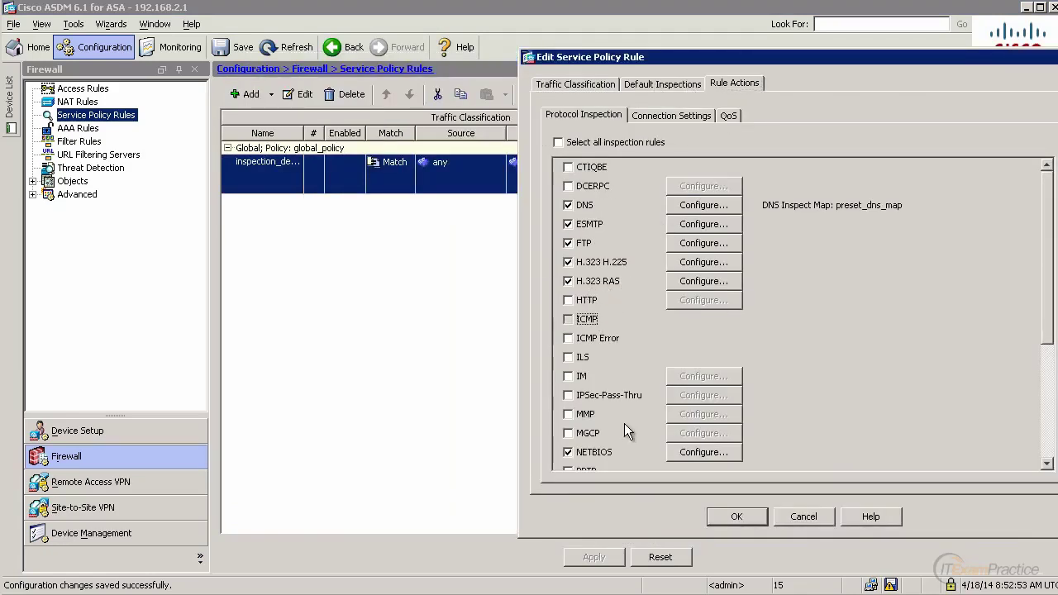
pyautogui.click(730, 517)
pyautogui.click(606, 558)
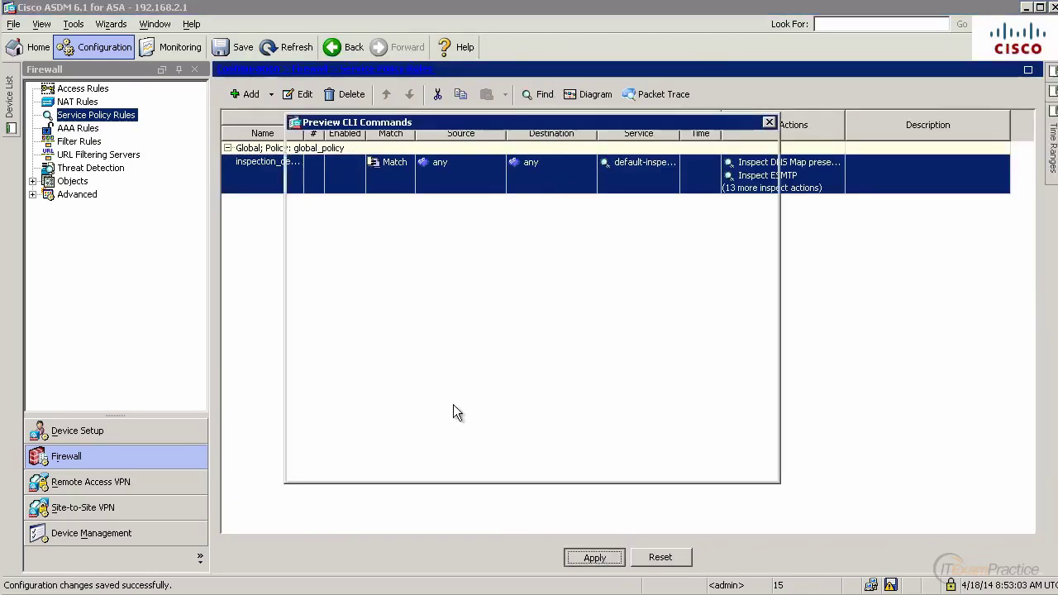
pyautogui.click(483, 457)
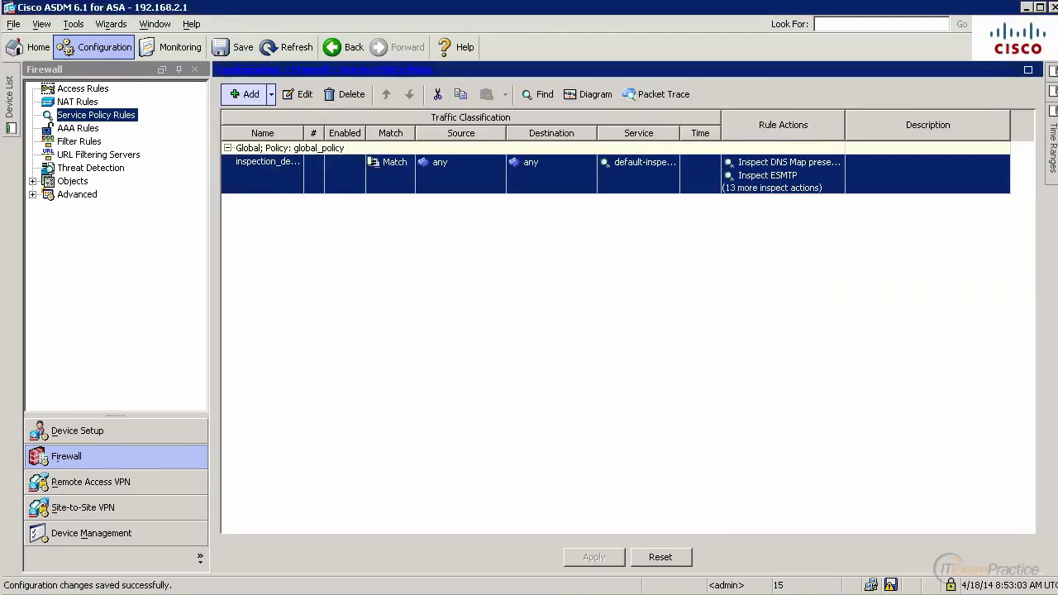
# - Ping 192.168.2.102 from the R3 console with ICMP inspection enabled
pyautogui.hotkey('alt', 'Tab')
pyautogui.write('ping ')
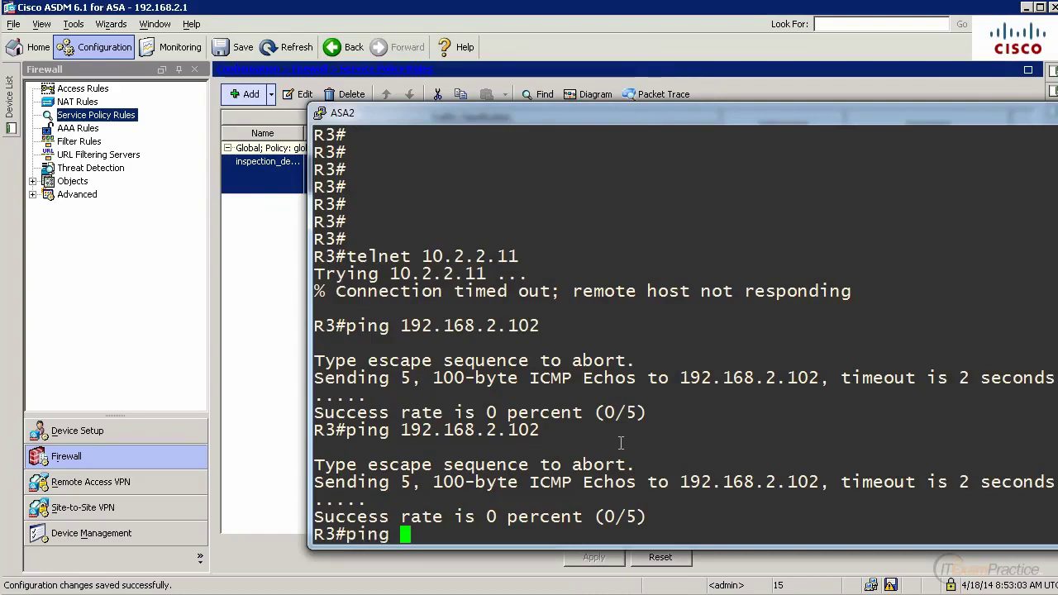
pyautogui.write('192.168.2.102')
pyautogui.press('Return')
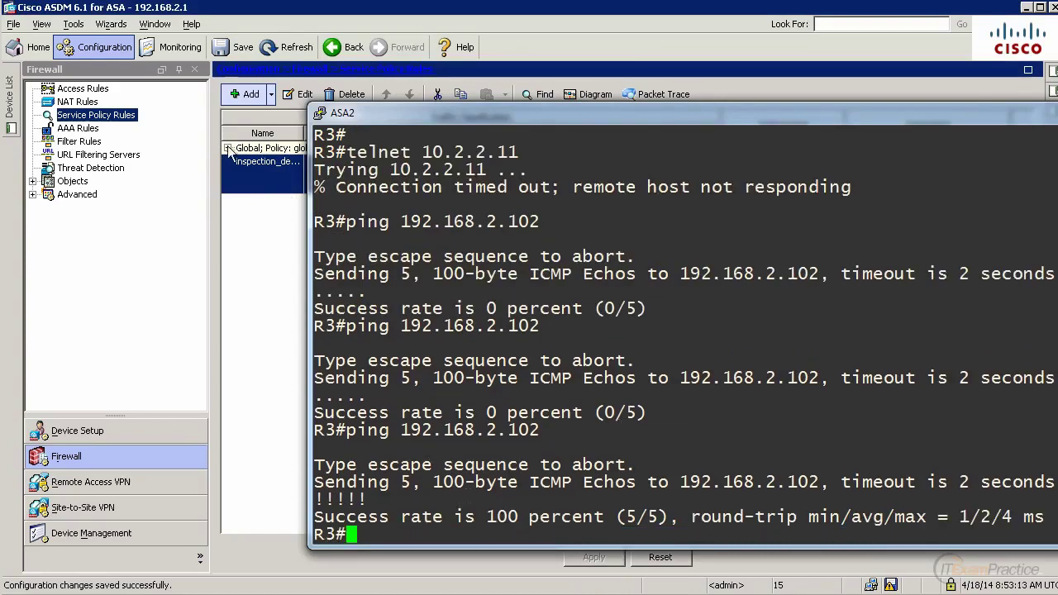
# - Open the Real-Time Log Viewer in ASDM's monitoring section and examine the logged ICMP messages with their source and destination columns
pyautogui.click(173, 51)
pyautogui.click(174, 50)
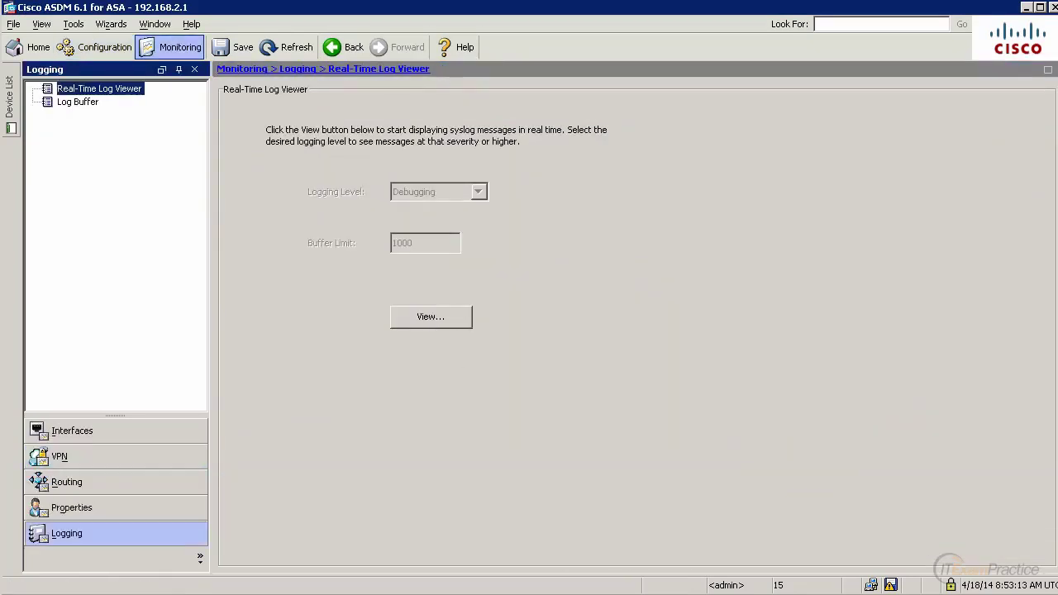
pyautogui.click(431, 317)
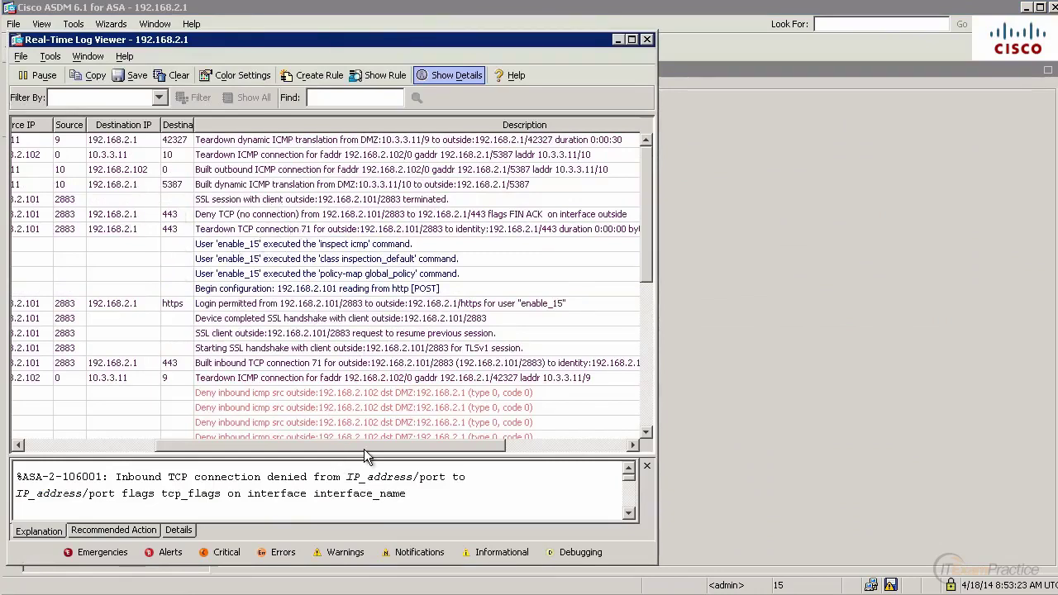
pyautogui.moveTo(266, 446); pyautogui.dragTo(122, 446)
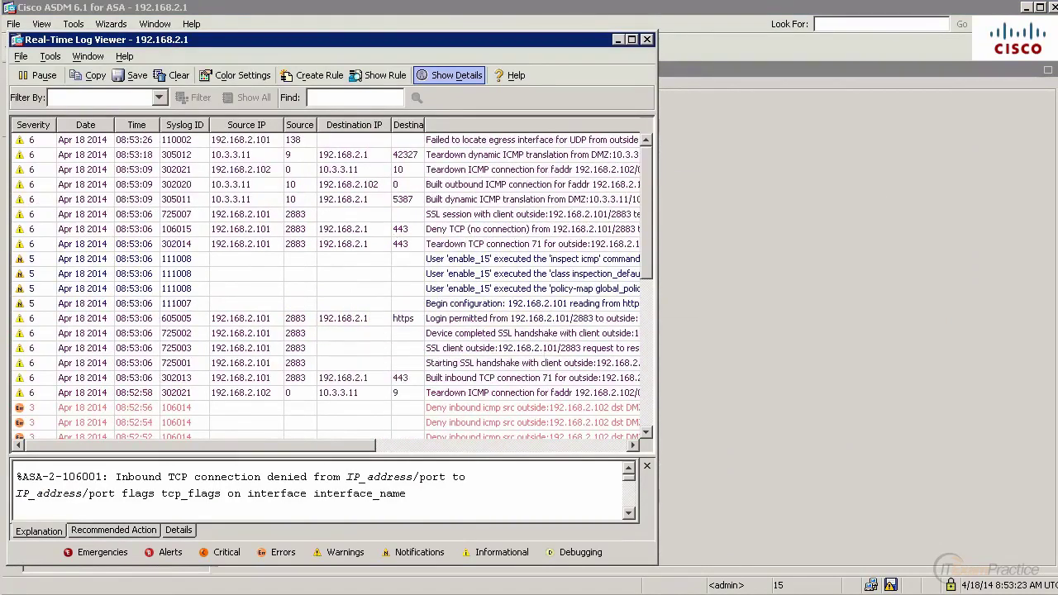
# - Repeat the ping to 192.168.2.102 from the R3 console to generate fresh log entries
pyautogui.hotkey('alt', 'Tab')
pyautogui.press('Up')
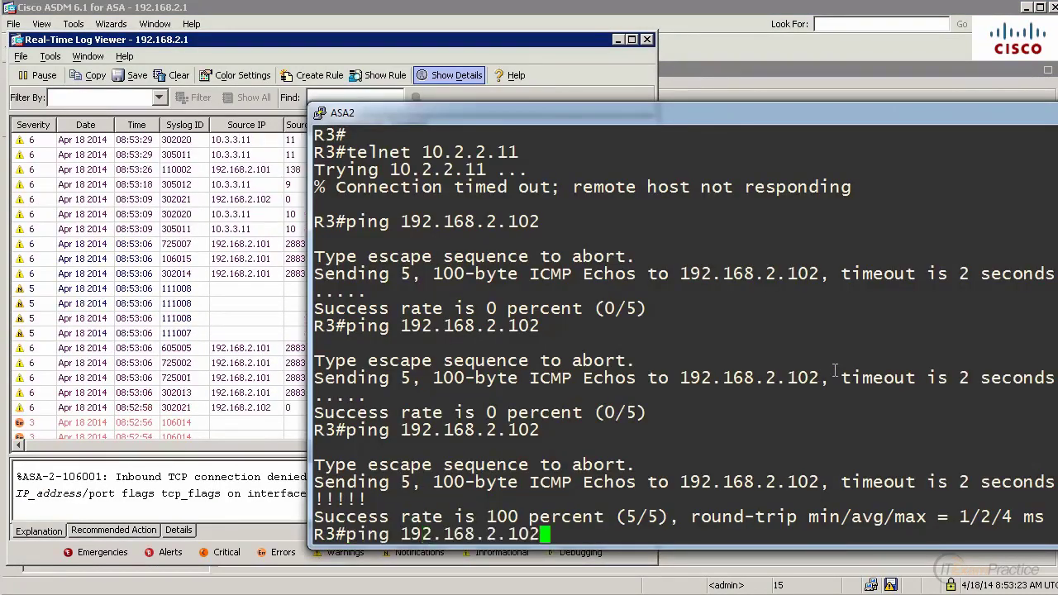
pyautogui.press('Return')
# - Examine the newest log entries for the ICMP address translation and the outbound ICMP connection from 10.3.3.11
pyautogui.click(261, 172)
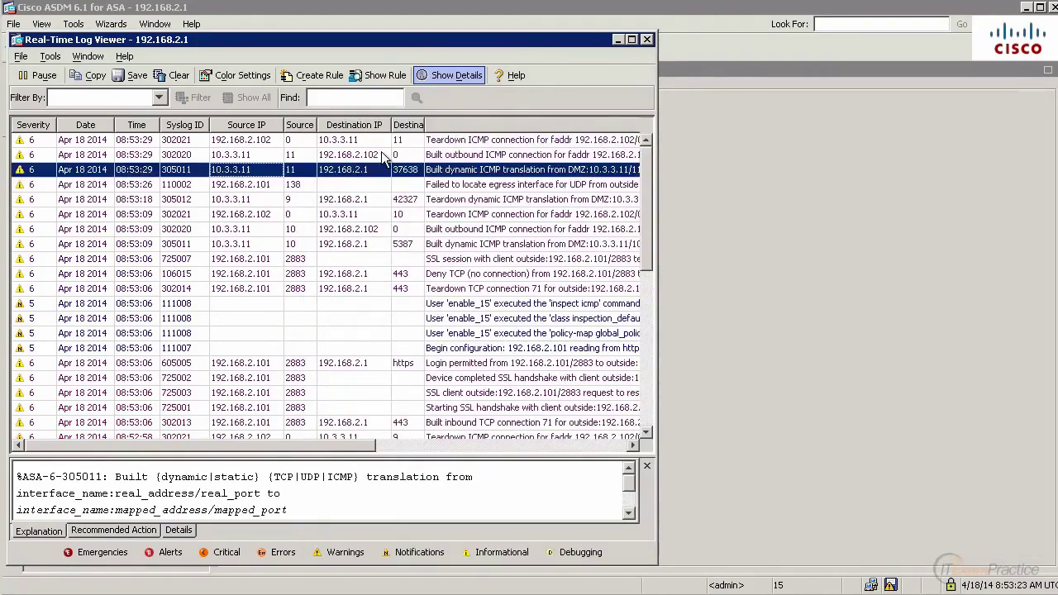
pyautogui.click(479, 142)
pyautogui.click(487, 156)
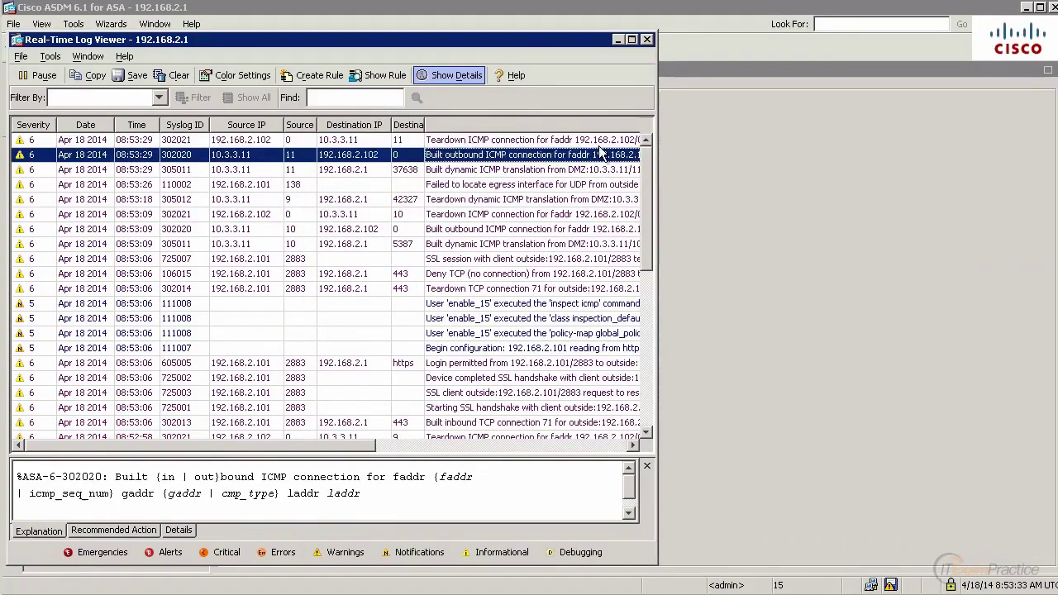
pyautogui.moveTo(447, 175)
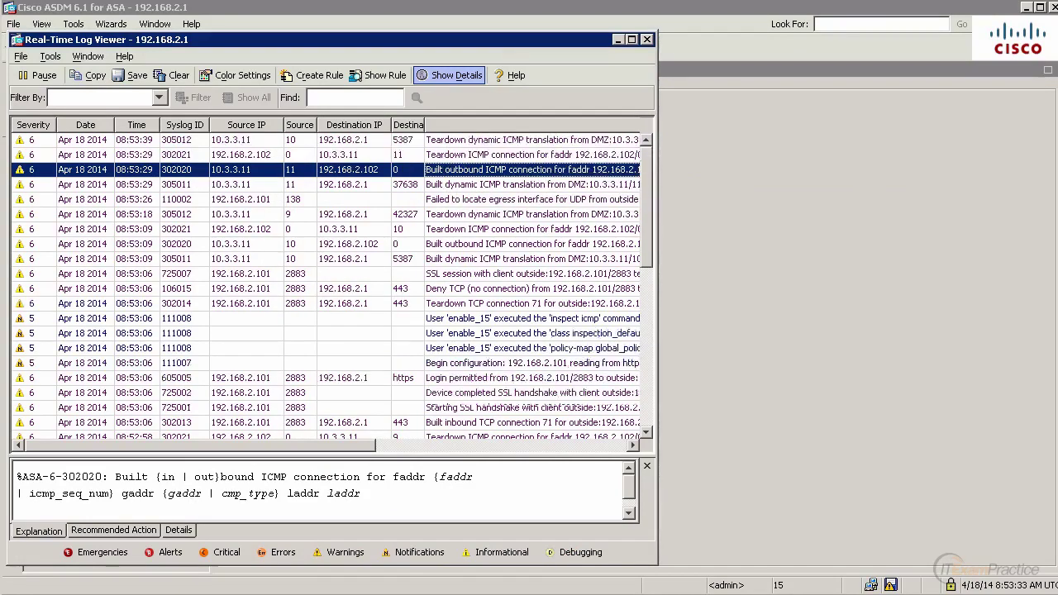
# - Switch to the network topology diagram and examine the DMZ segment with R3, the firewalls and the management PC
pyautogui.hotkey('alt', 'Tab')
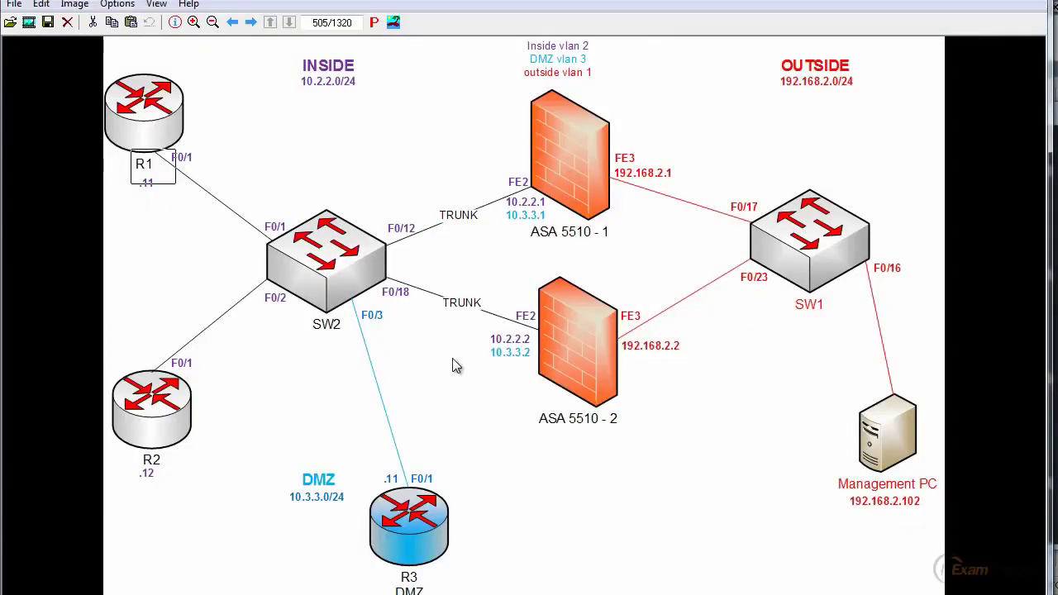
pyautogui.moveTo(280, 431); pyautogui.dragTo(487, 594)
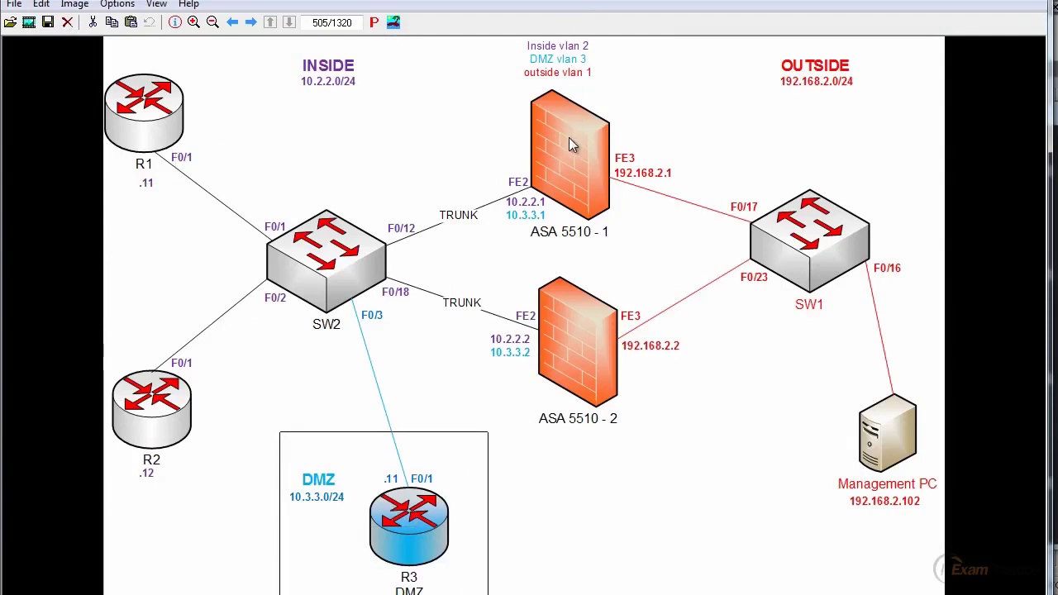
pyautogui.click(515, 488)
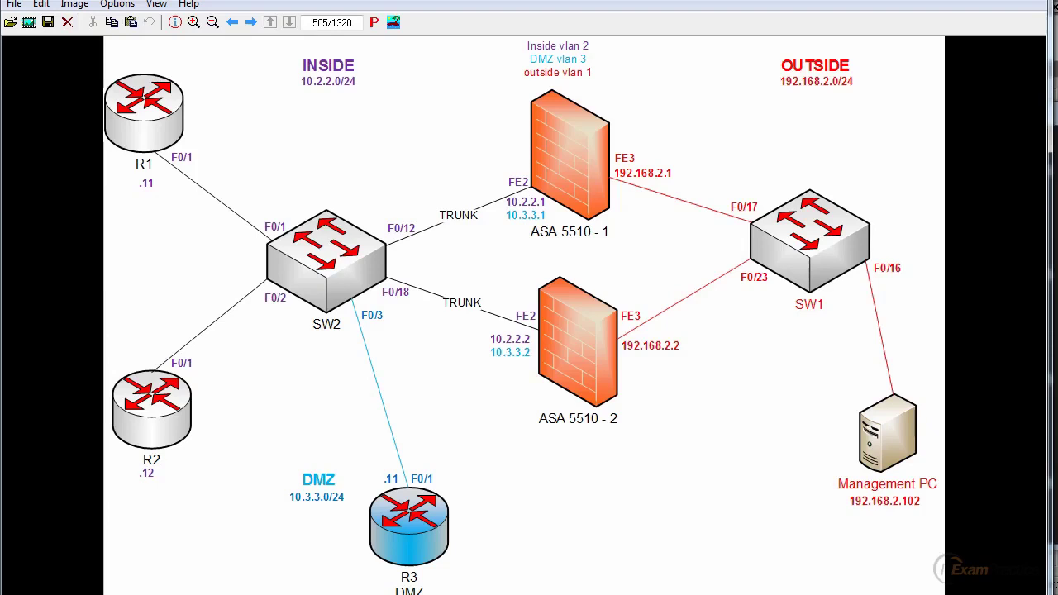
pyautogui.moveTo(803, 380); pyautogui.dragTo(947, 526)
pyautogui.moveTo(245, 422); pyautogui.dragTo(517, 563)
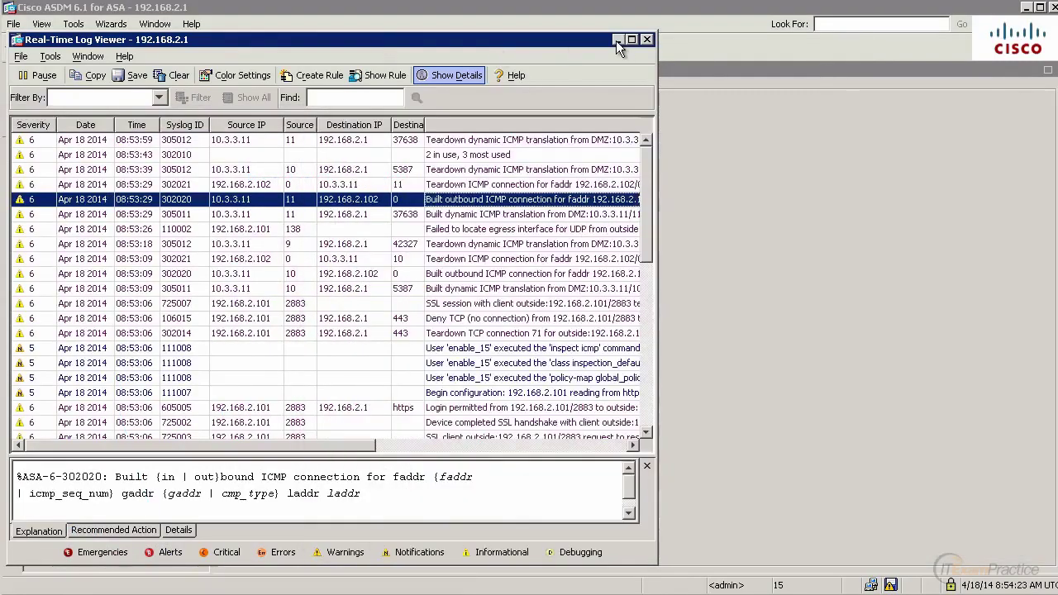
# - Minimize the log viewer and start a static policy NAT rule in ASDM's firewall configuration with DMZ as the original interface
pyautogui.click(615, 40)
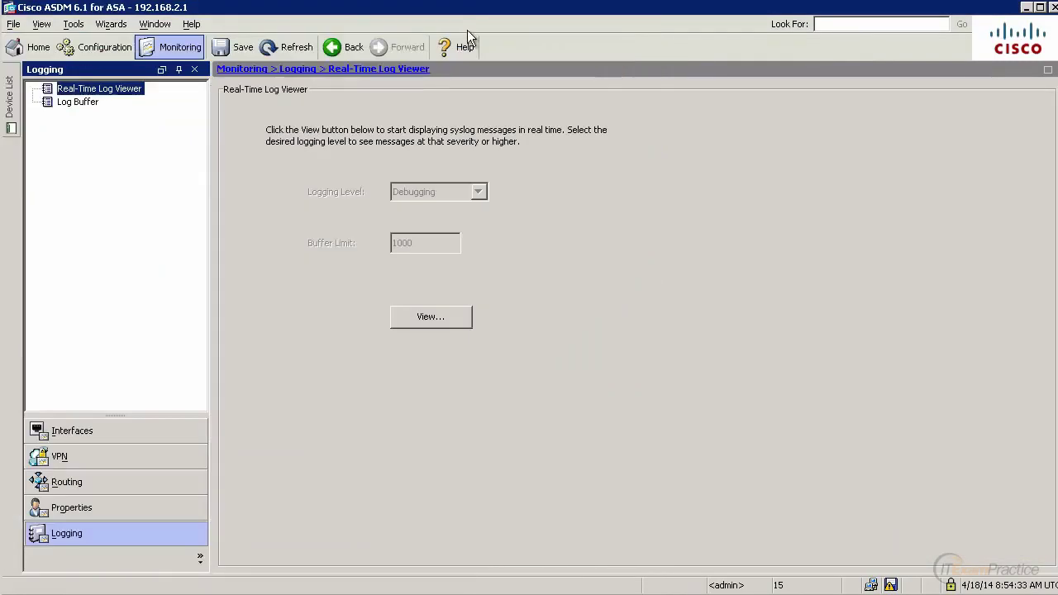
pyautogui.click(101, 49)
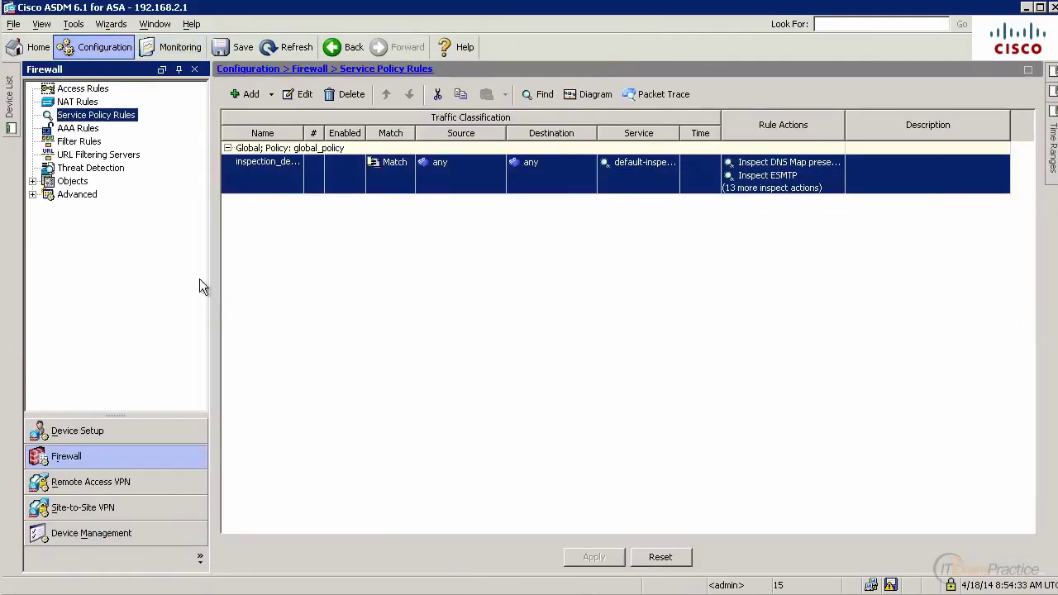
pyautogui.click(80, 102)
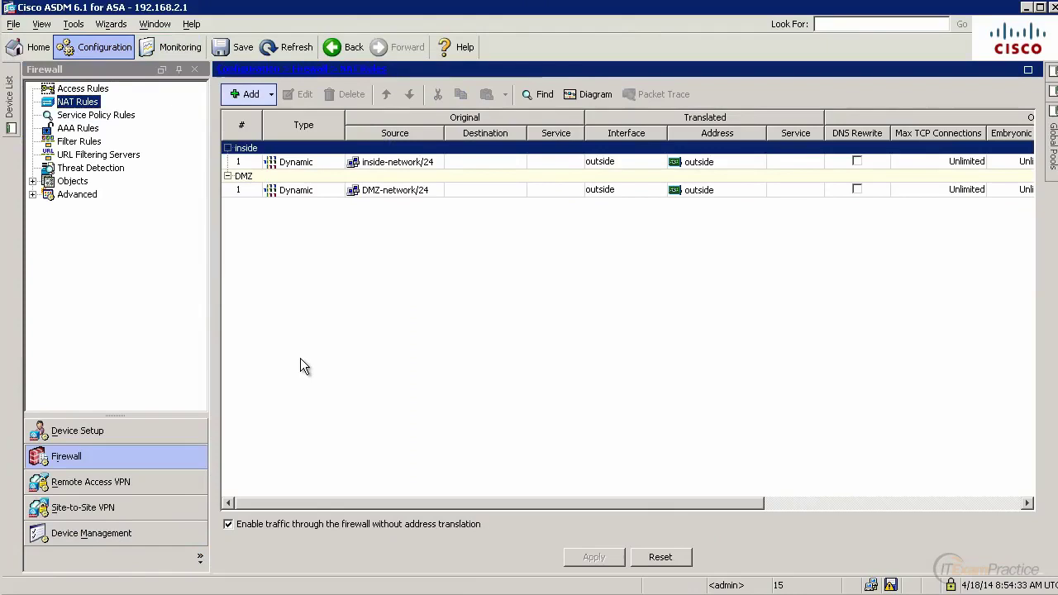
pyautogui.click(272, 96)
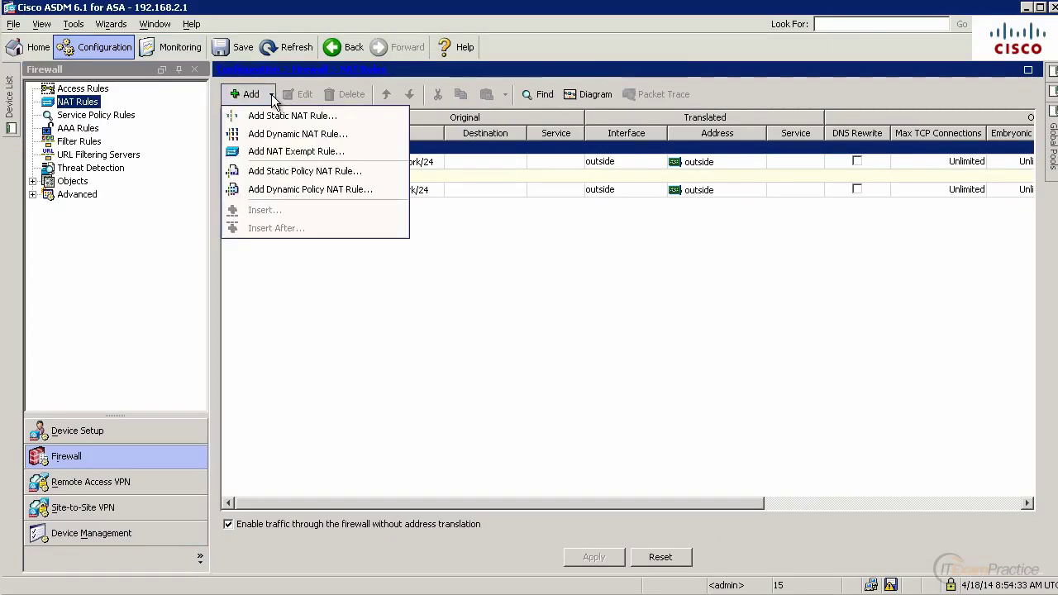
pyautogui.click(304, 171)
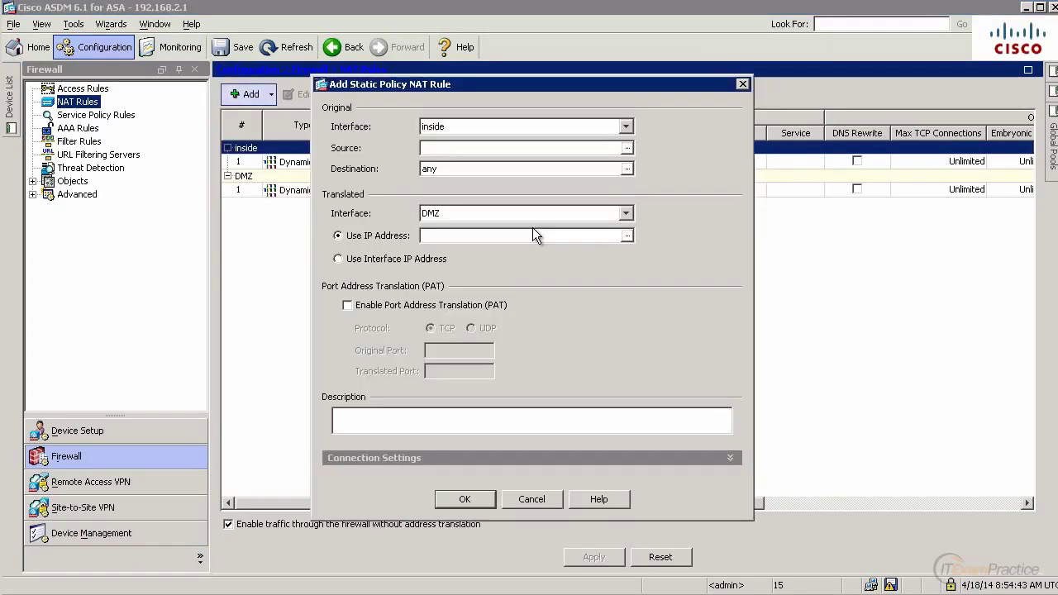
pyautogui.moveTo(446, 125)
pyautogui.click(542, 126)
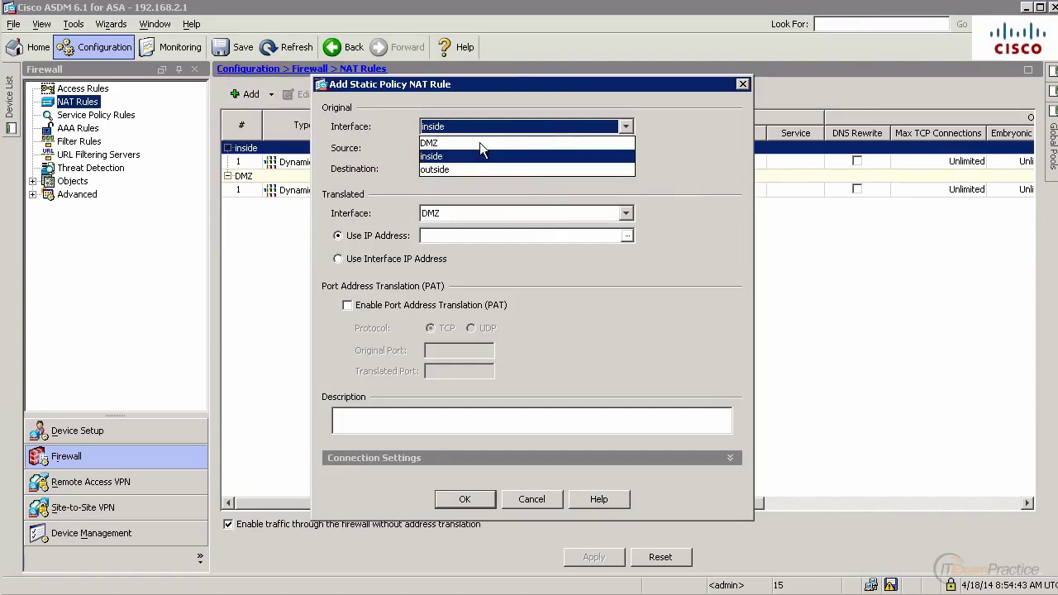
pyautogui.click(444, 144)
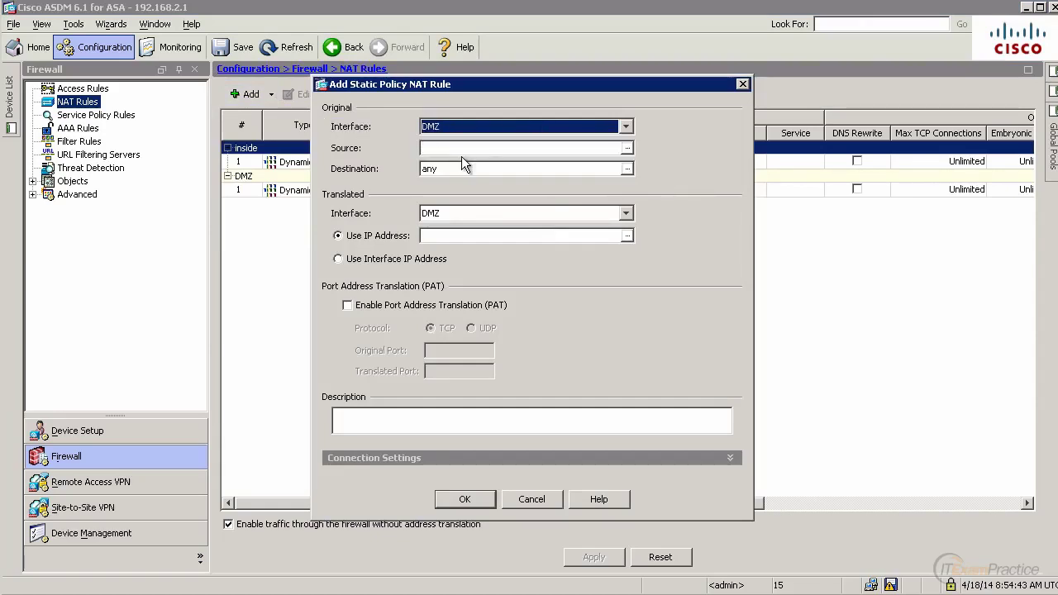
# - Create a network object R3 with IP 10.3.3.11 and netmask 255.255.255.255, and use it as the NAT rule's source
pyautogui.click(628, 148)
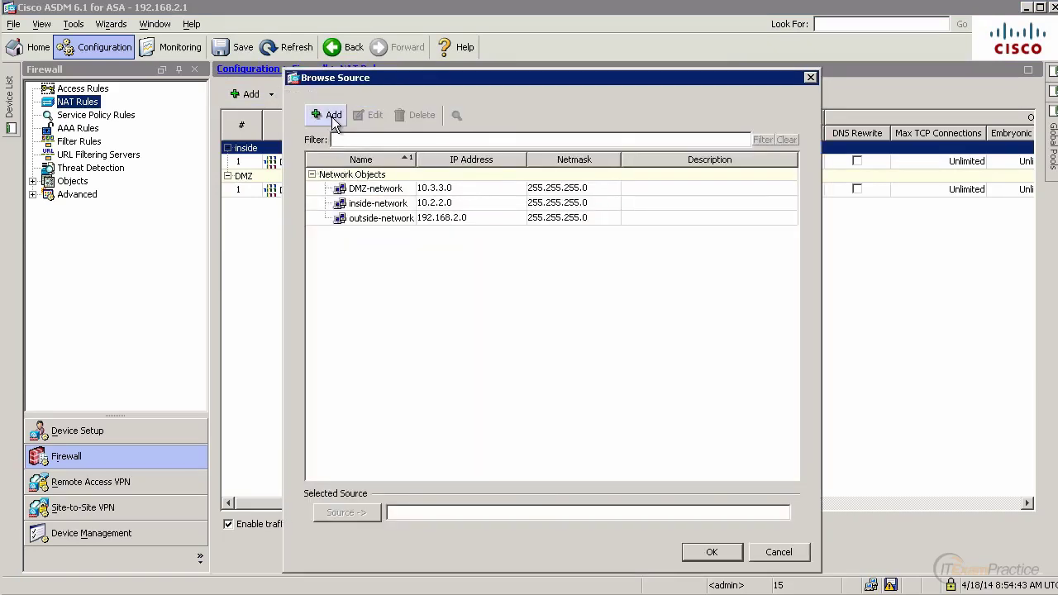
pyautogui.click(332, 117)
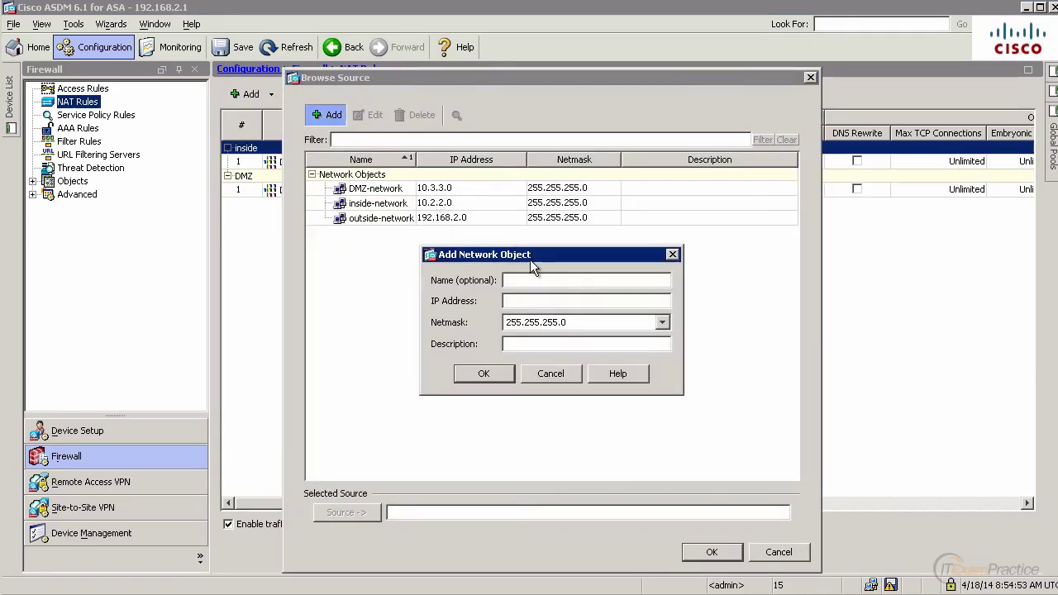
pyautogui.write('R')
pyautogui.write('10.3.3.11')
pyautogui.click(607, 324)
pyautogui.write('255.255.255.255')
pyautogui.click(485, 374)
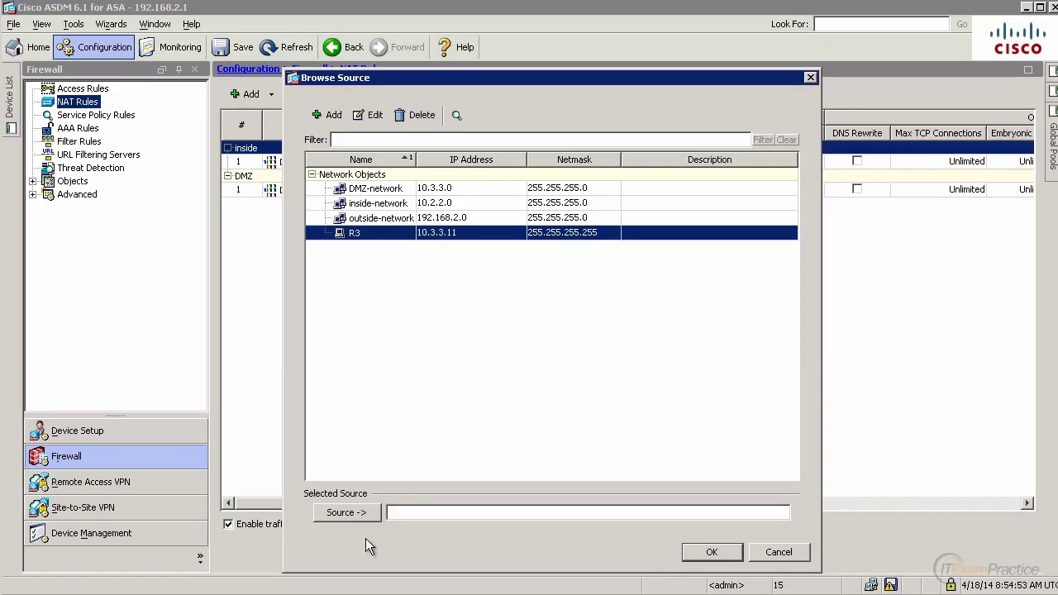
pyautogui.click(376, 512)
pyautogui.click(711, 552)
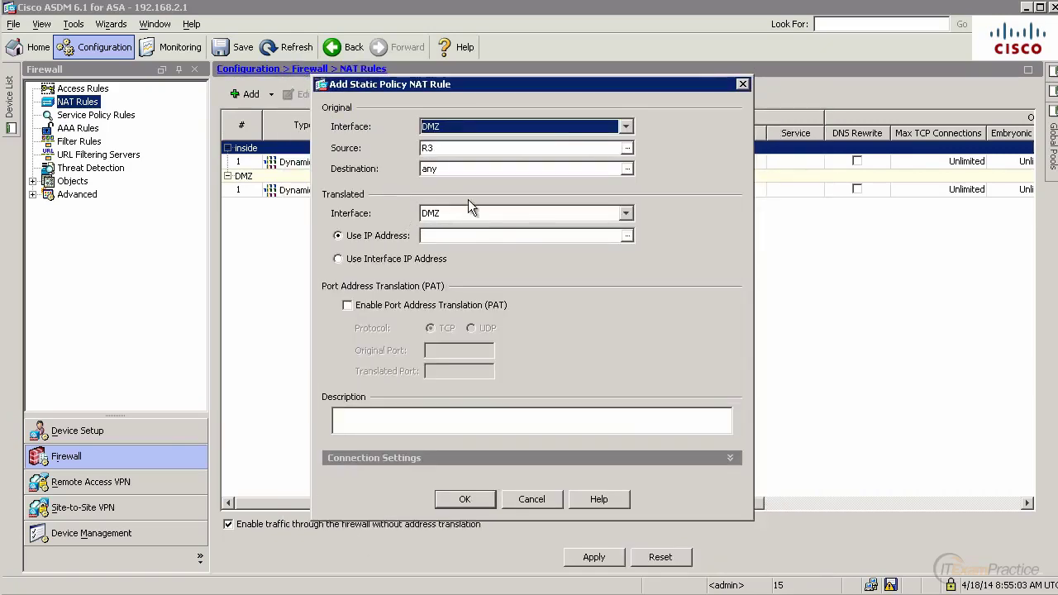
# - Translate to the outside interface's IP address with PAT enabled for TCP, original and translated port 23, and accept the rule
pyautogui.click(626, 213)
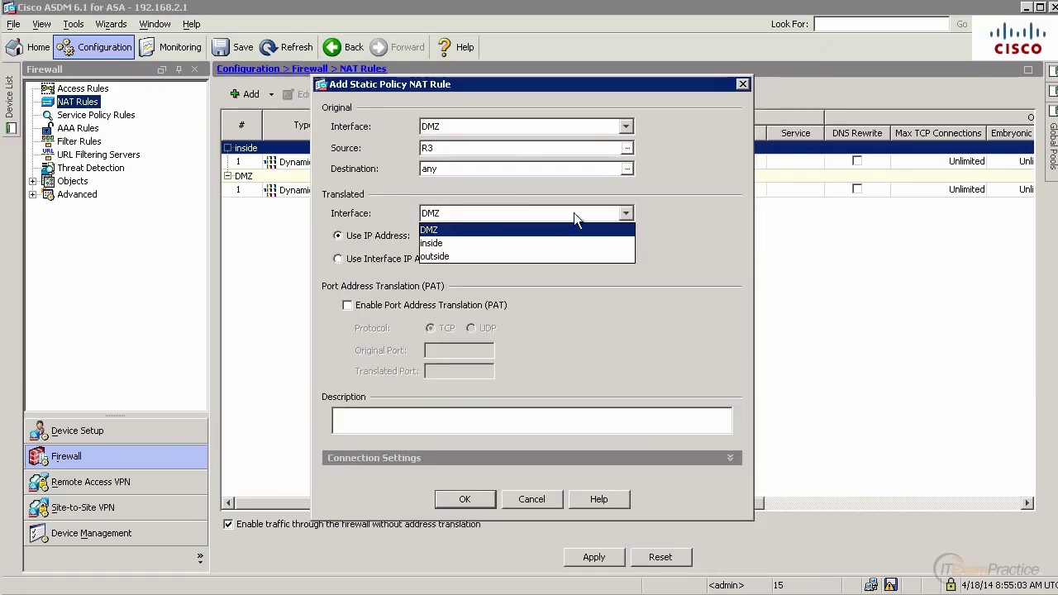
pyautogui.click(460, 254)
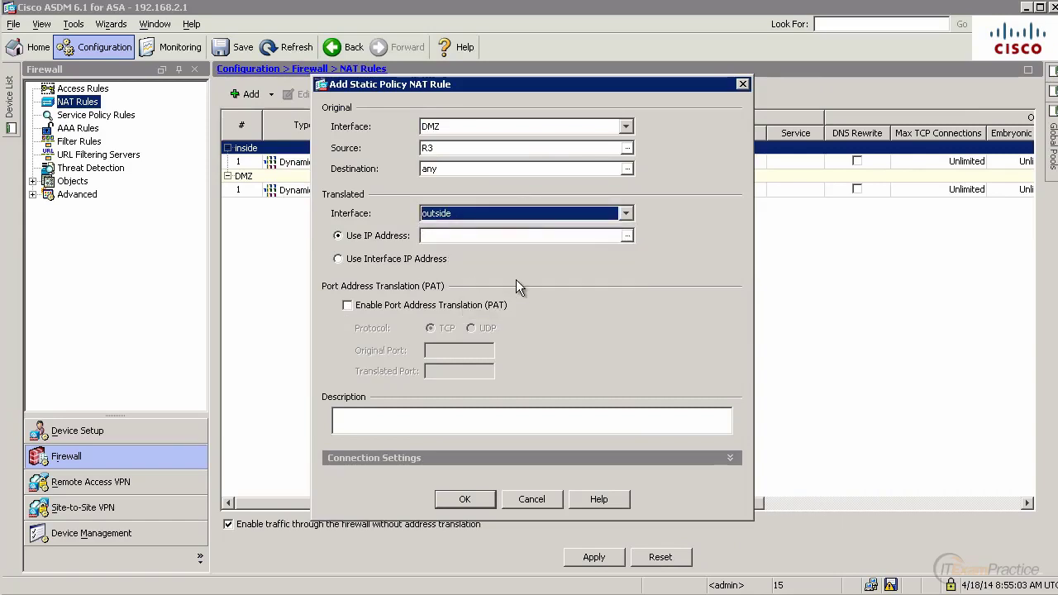
pyautogui.click(414, 261)
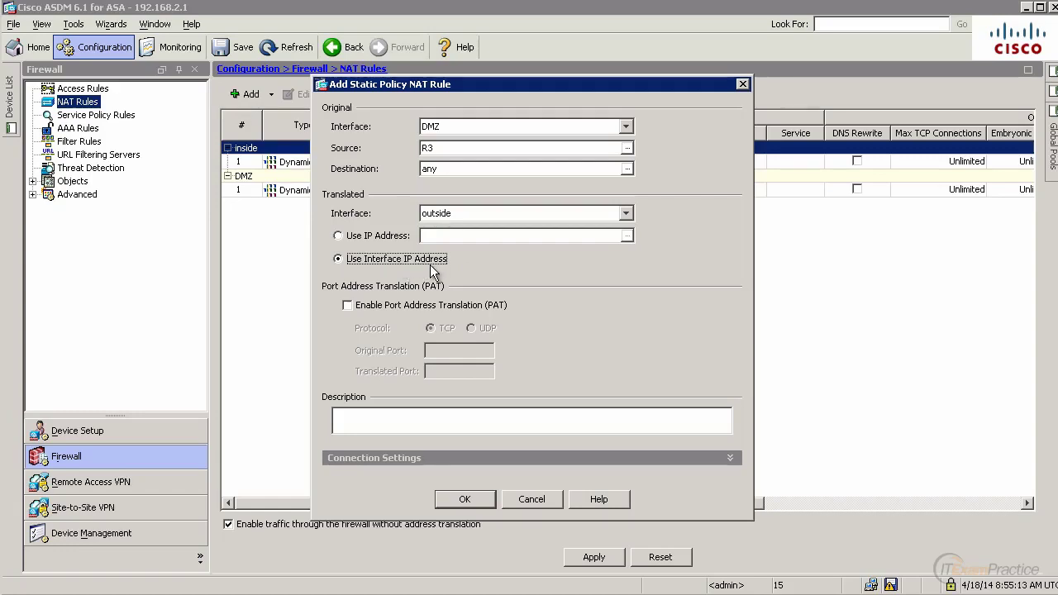
pyautogui.click(429, 303)
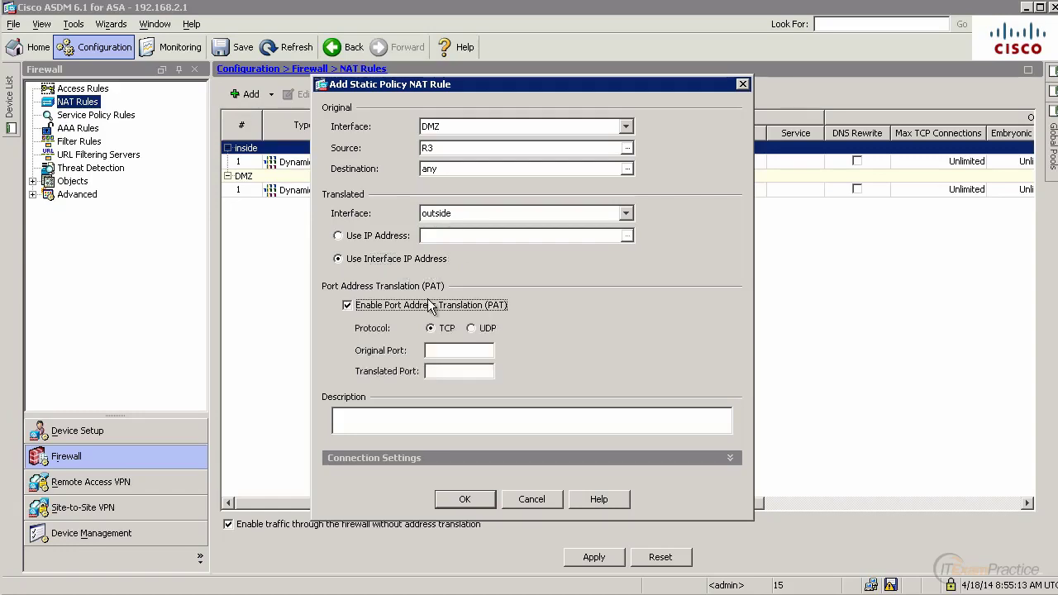
pyautogui.click(456, 347)
pyautogui.write('23')
pyautogui.click(465, 499)
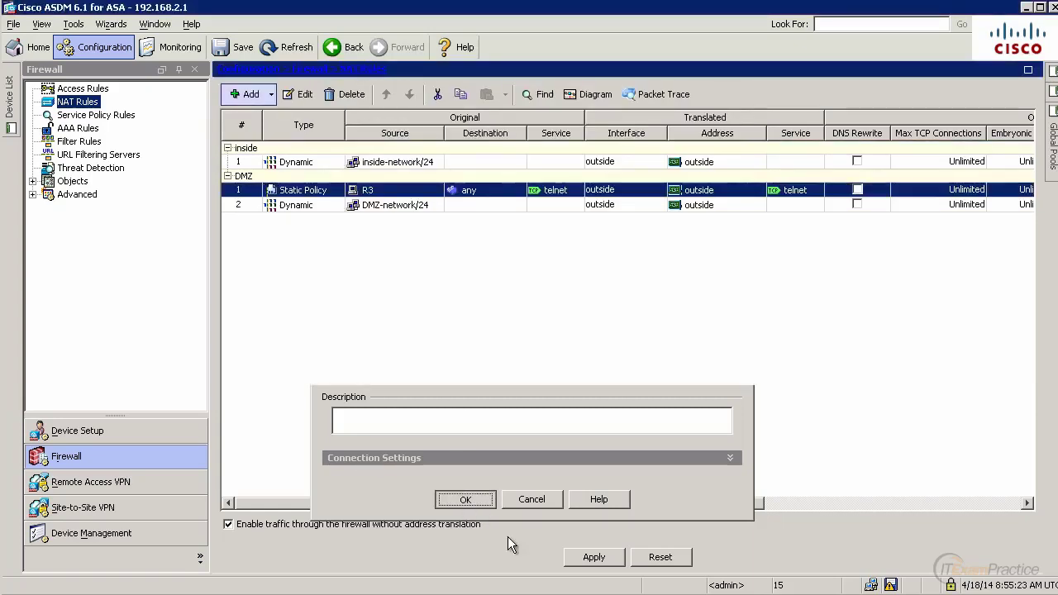
# - Apply the static NAT rule, review the generated static (DMZ,outside) command and send the commands to the ASA
pyautogui.click(596, 558)
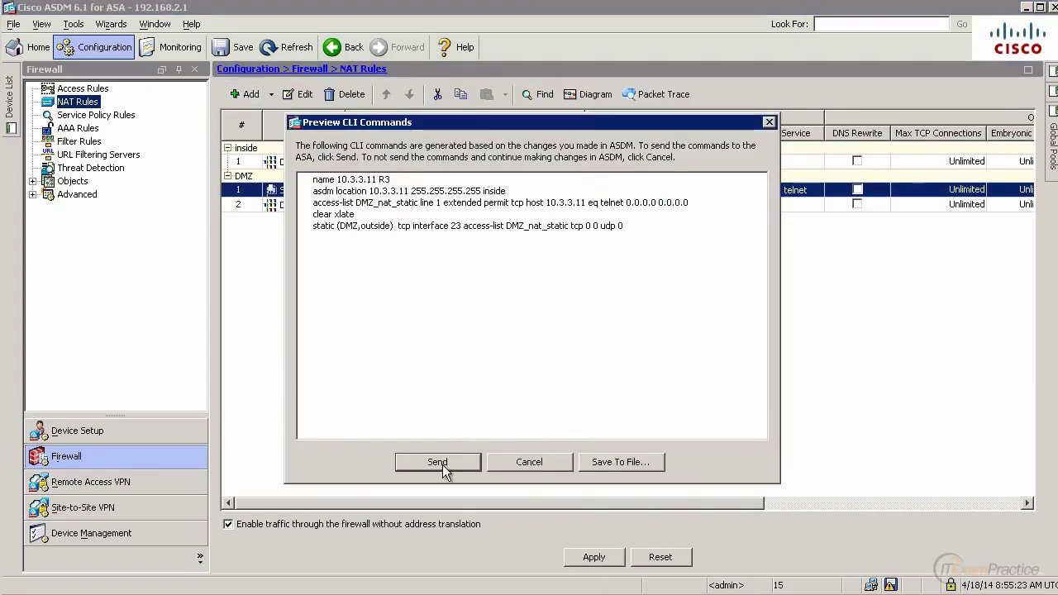
pyautogui.moveTo(626, 227); pyautogui.dragTo(301, 228)
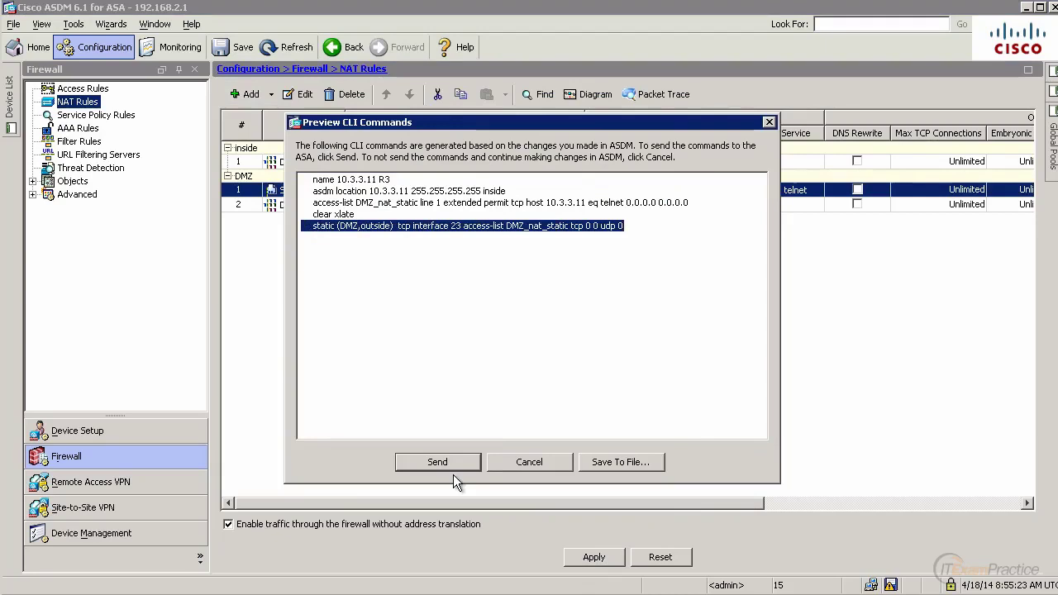
pyautogui.click(437, 462)
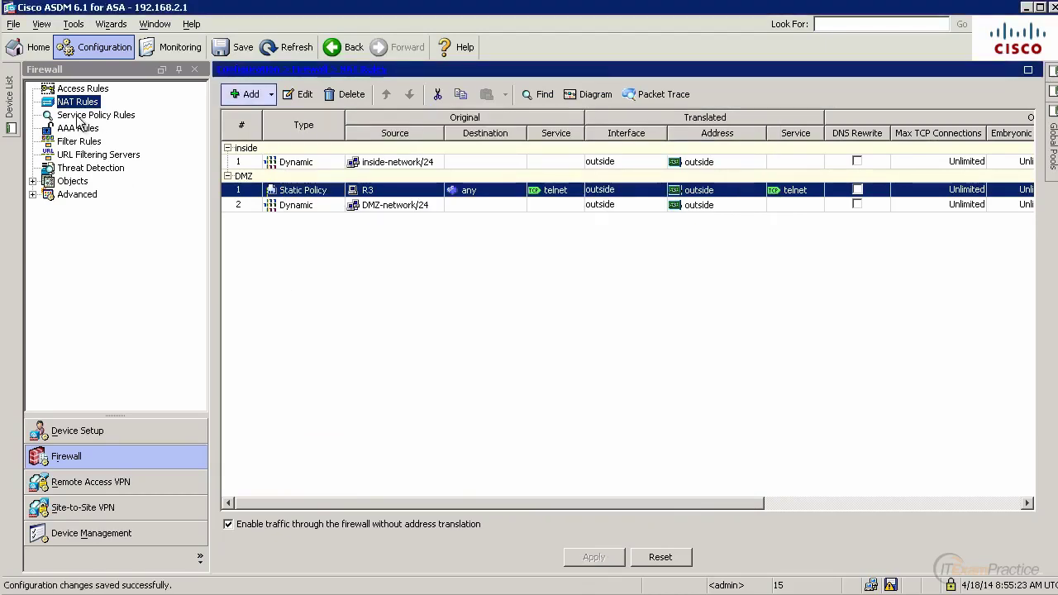
# - Start a permit access rule on the outside interface from any source with outside as the destination
pyautogui.click(82, 90)
pyautogui.click(349, 239)
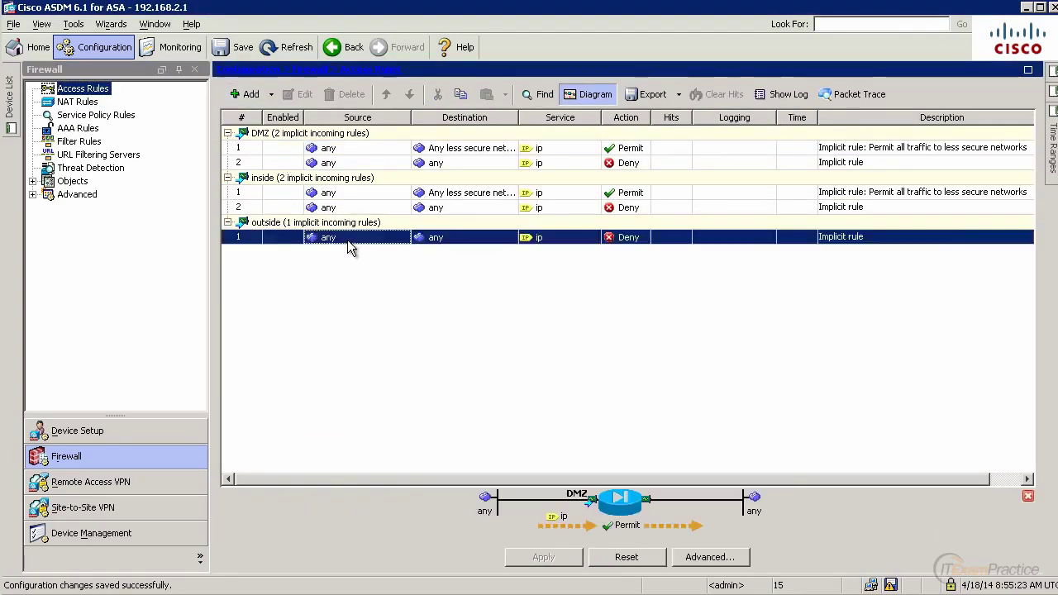
pyautogui.click(270, 94)
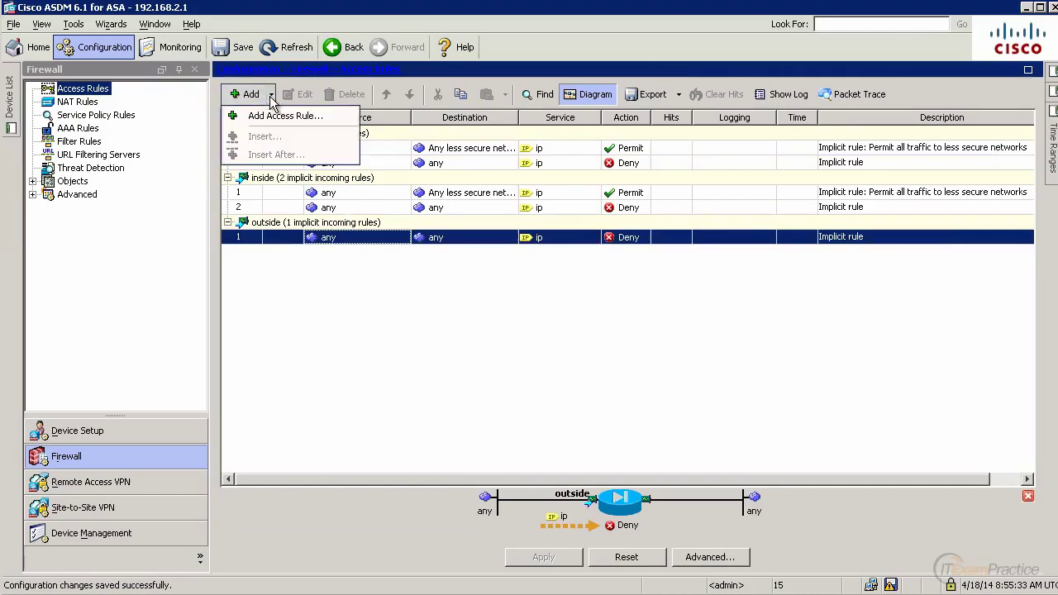
pyautogui.click(285, 116)
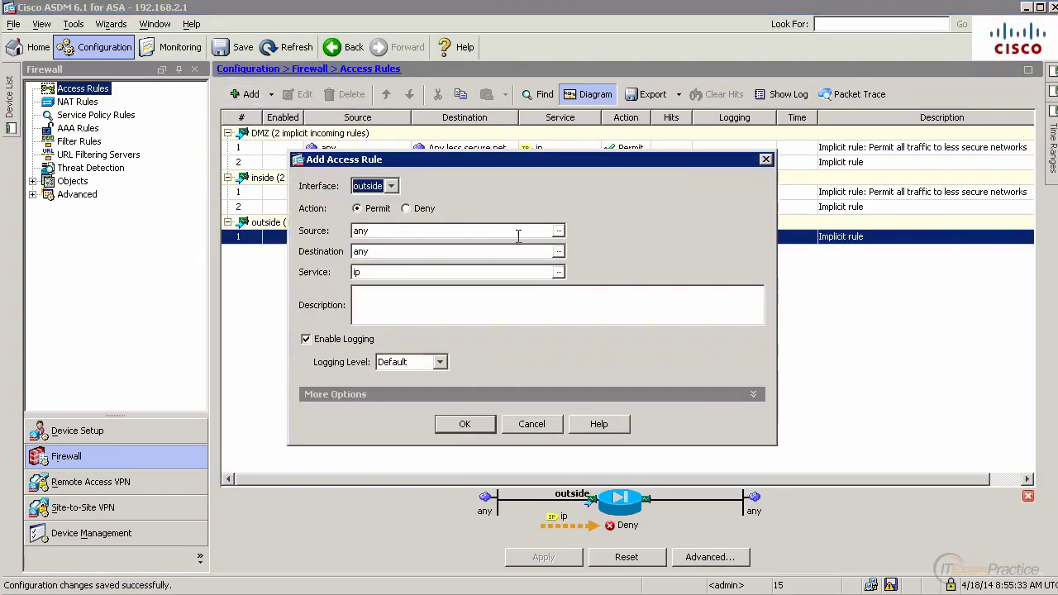
pyautogui.click(559, 253)
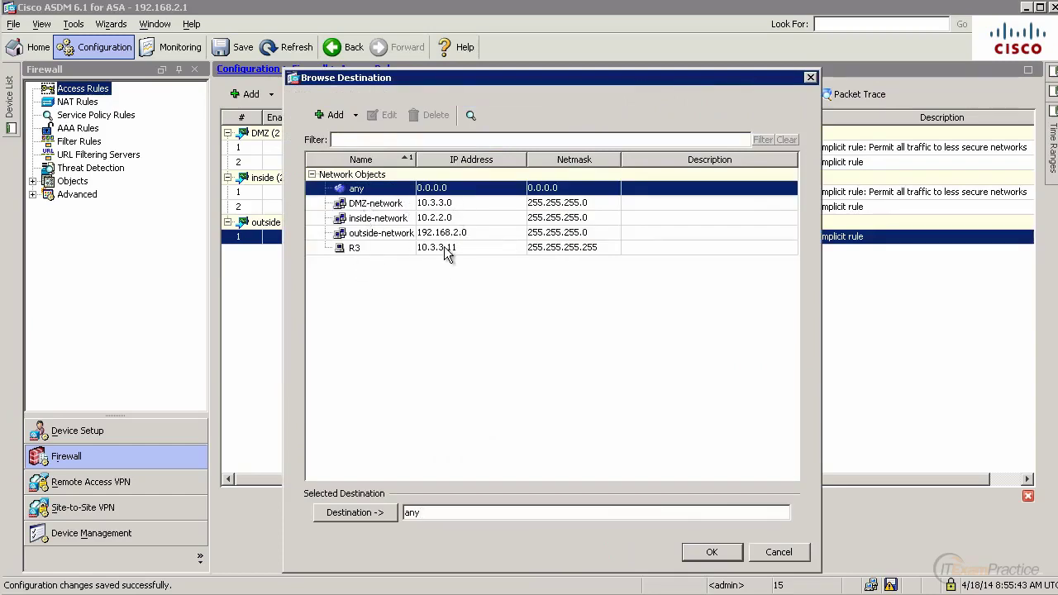
pyautogui.click(779, 552)
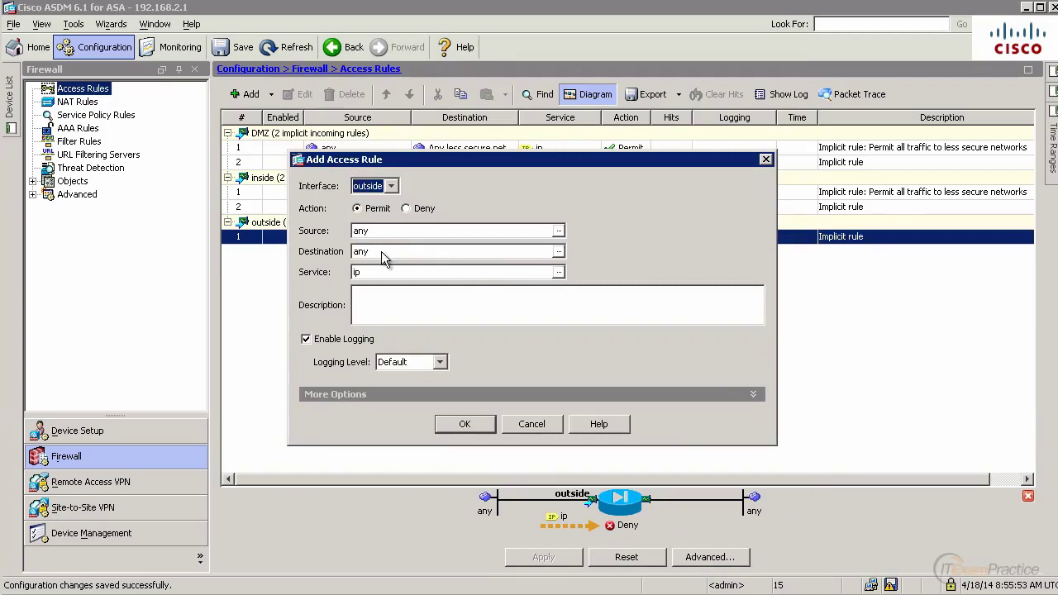
pyautogui.moveTo(383, 252); pyautogui.dragTo(259, 251)
pyautogui.write('out')
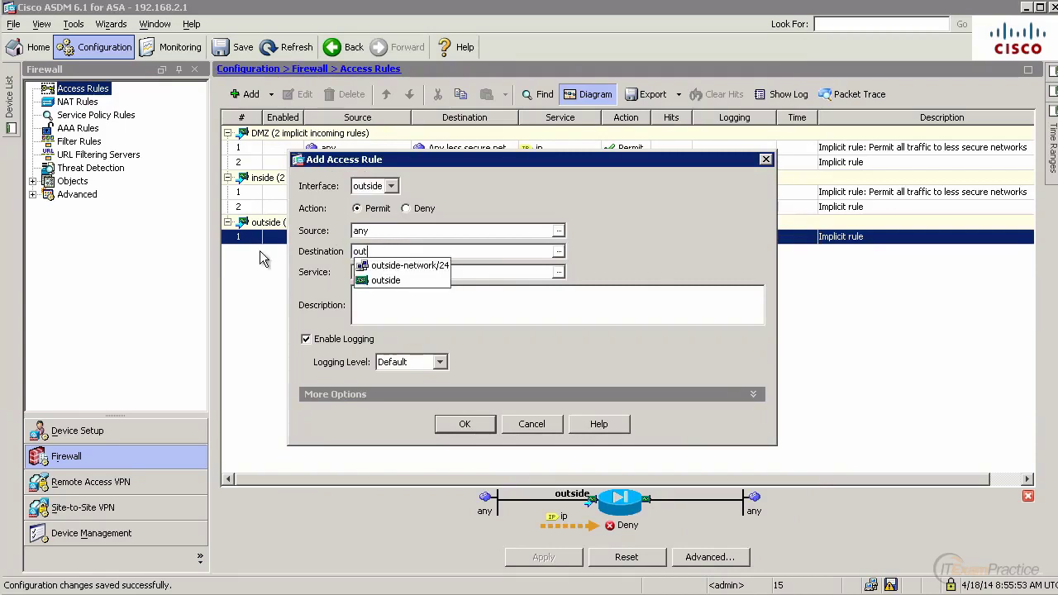
pyautogui.click(405, 282)
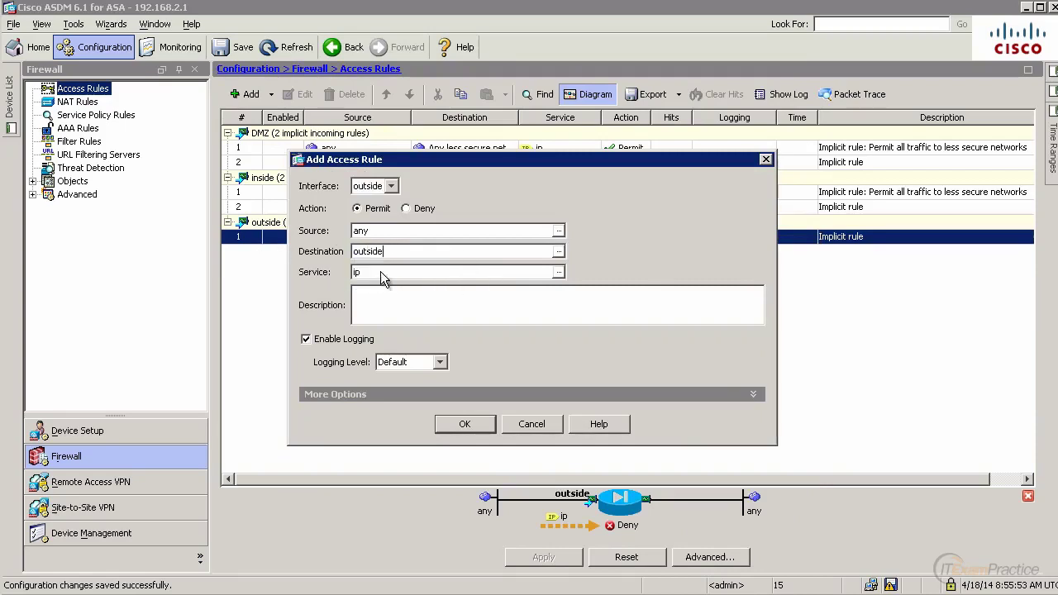
# - Set the access rule's service to tcp/telnet, add the rule and send the change to the ASA
pyautogui.moveTo(377, 273); pyautogui.dragTo(280, 272)
pyautogui.write('te')
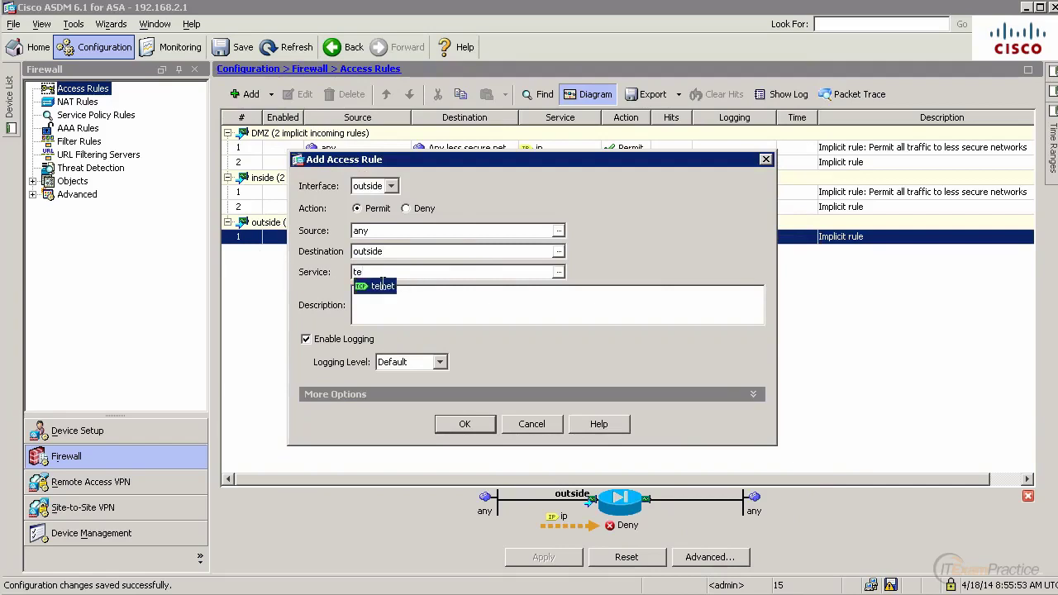
pyautogui.click(382, 286)
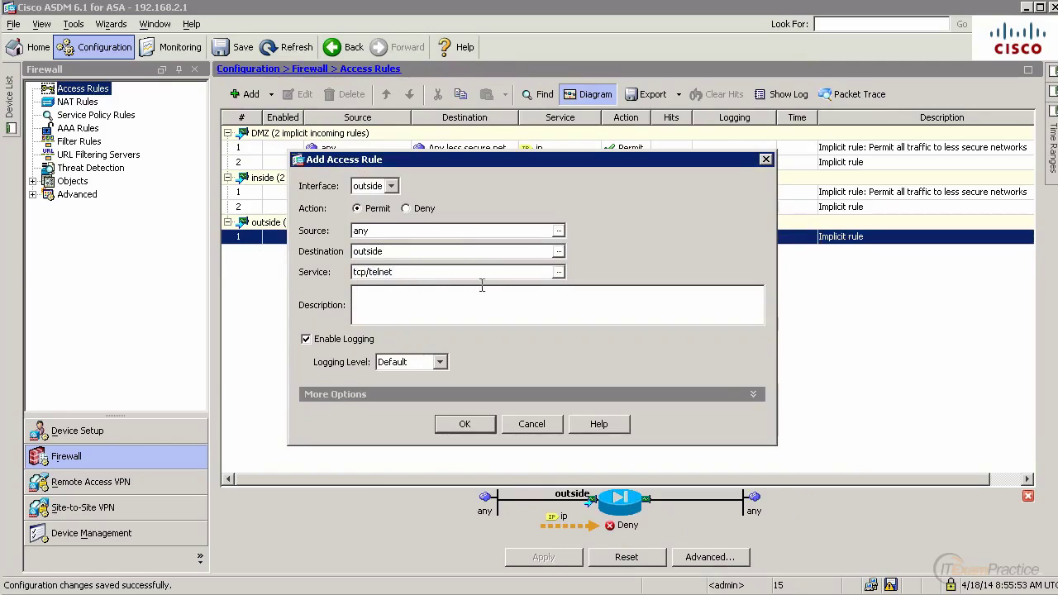
pyautogui.click(465, 425)
pyautogui.click(576, 557)
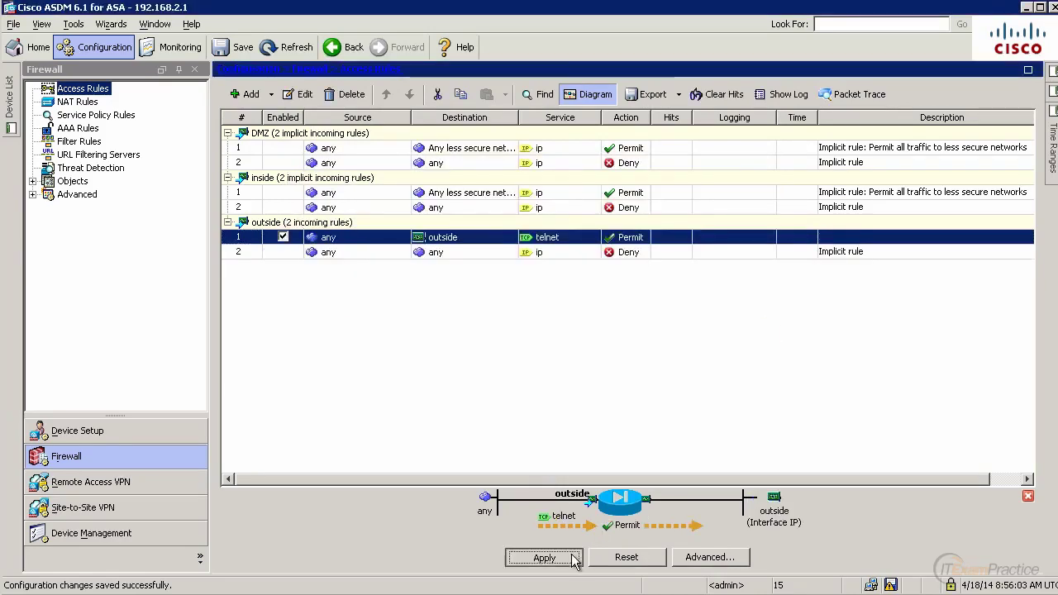
pyautogui.click(437, 463)
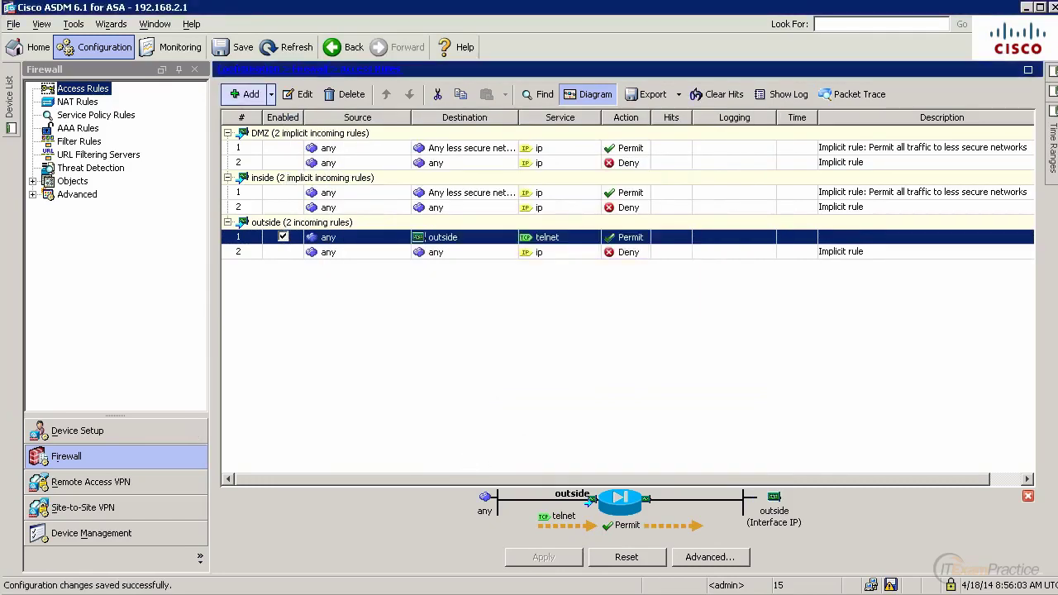
# - Trace the path from the Management PC through ASA 5510 - 1 to R3 on the topology diagram, and telnet to 192.168.2.1 from the Command Prompt
pyautogui.hotkey('alt', 'Tab')
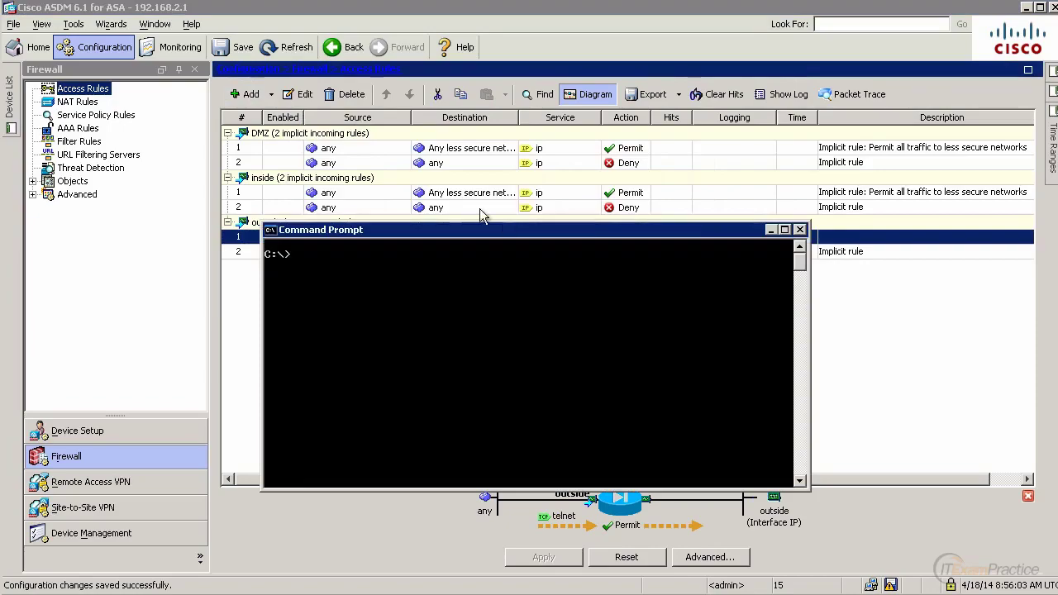
pyautogui.hotkey('alt', 'Tab')
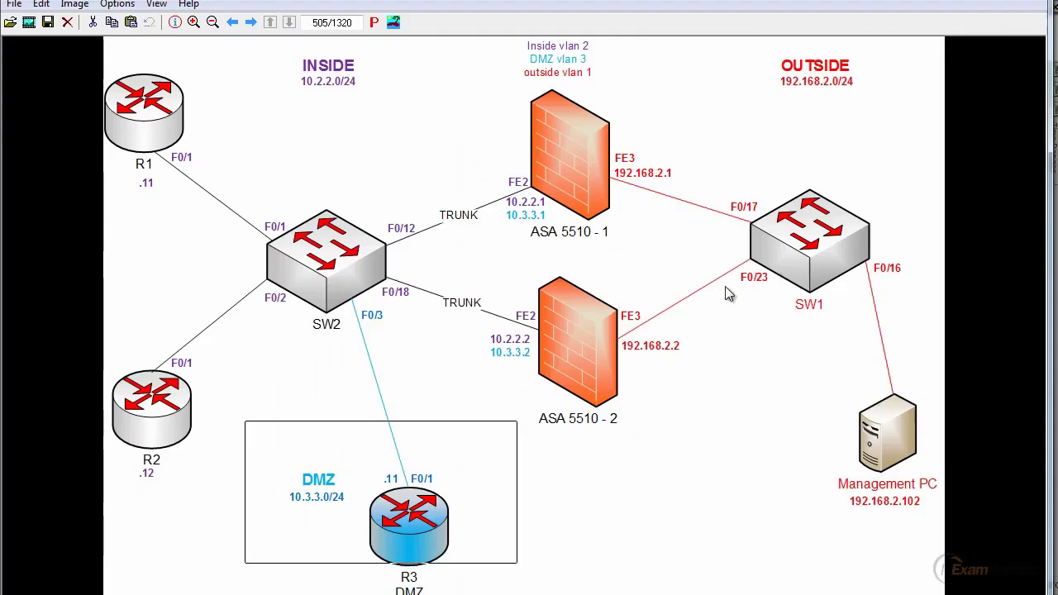
pyautogui.moveTo(826, 364); pyautogui.dragTo(933, 506)
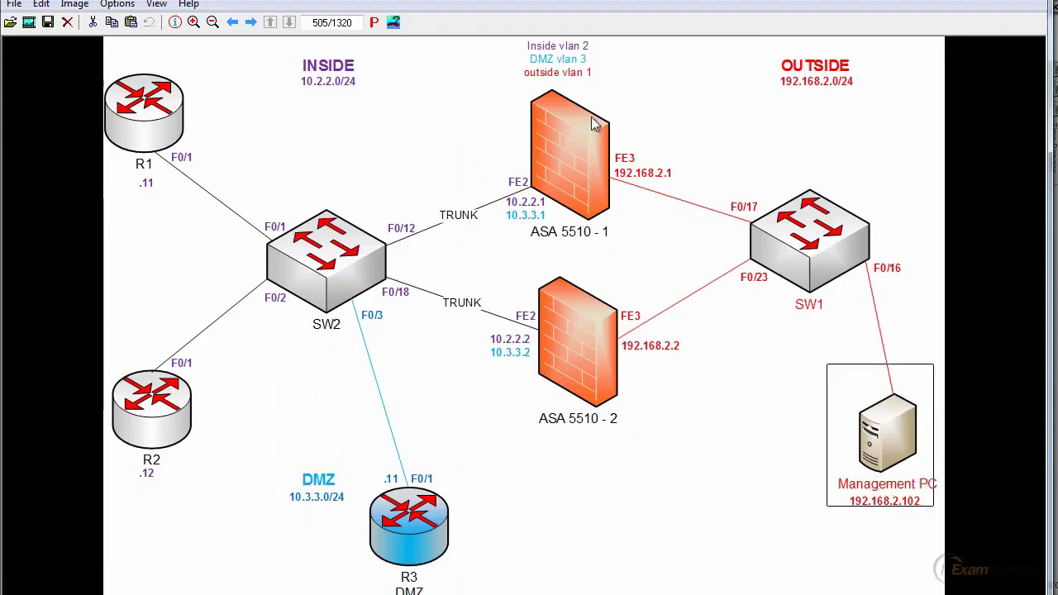
pyautogui.moveTo(612, 149); pyautogui.dragTo(700, 195)
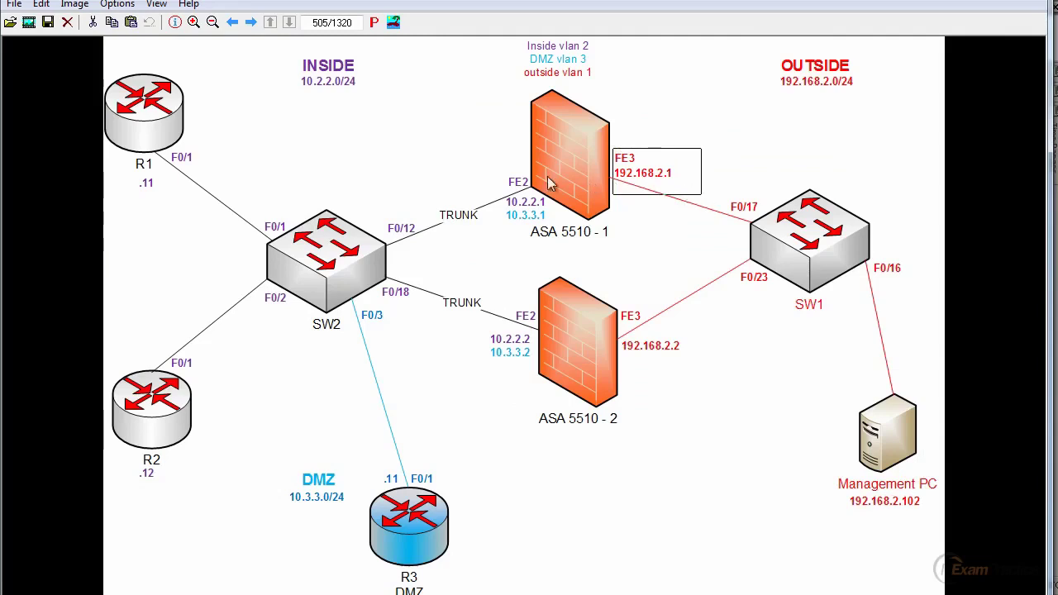
pyautogui.moveTo(544, 180); pyautogui.dragTo(377, 353)
pyautogui.click(378, 357)
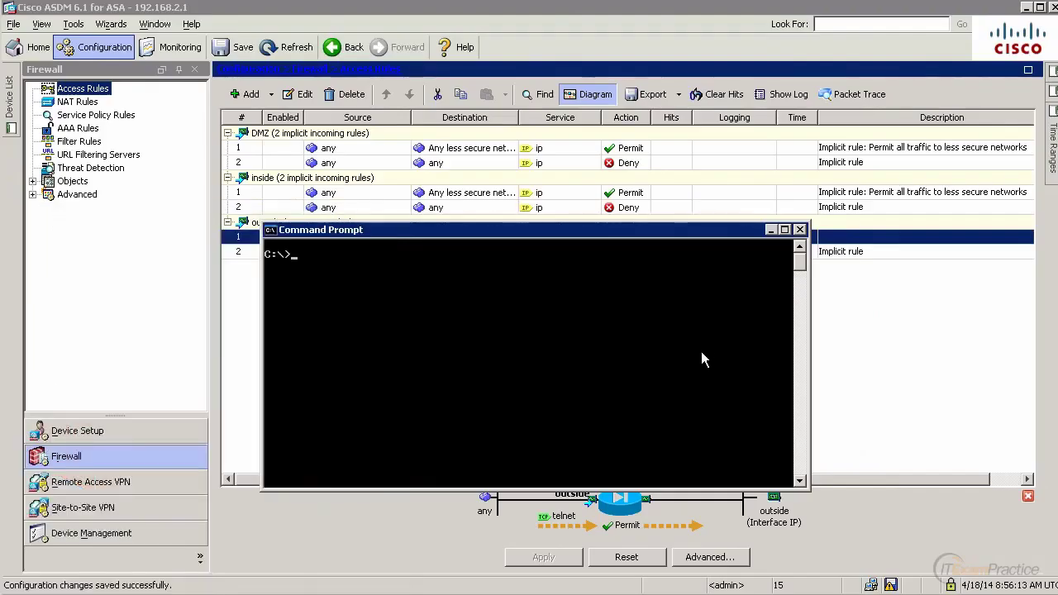
pyautogui.write('telnet 192.168.2.1')
pyautogui.press('Return')
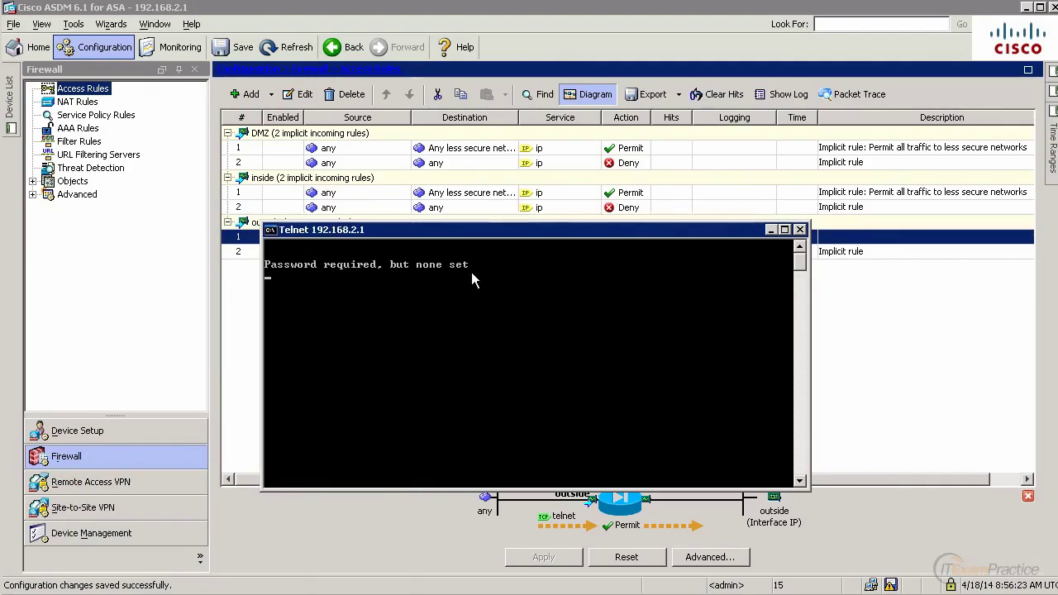
# - Filter the Real-Time Log Viewer by 23 to examine the telnet connection entries for R3
pyautogui.click(396, 591)
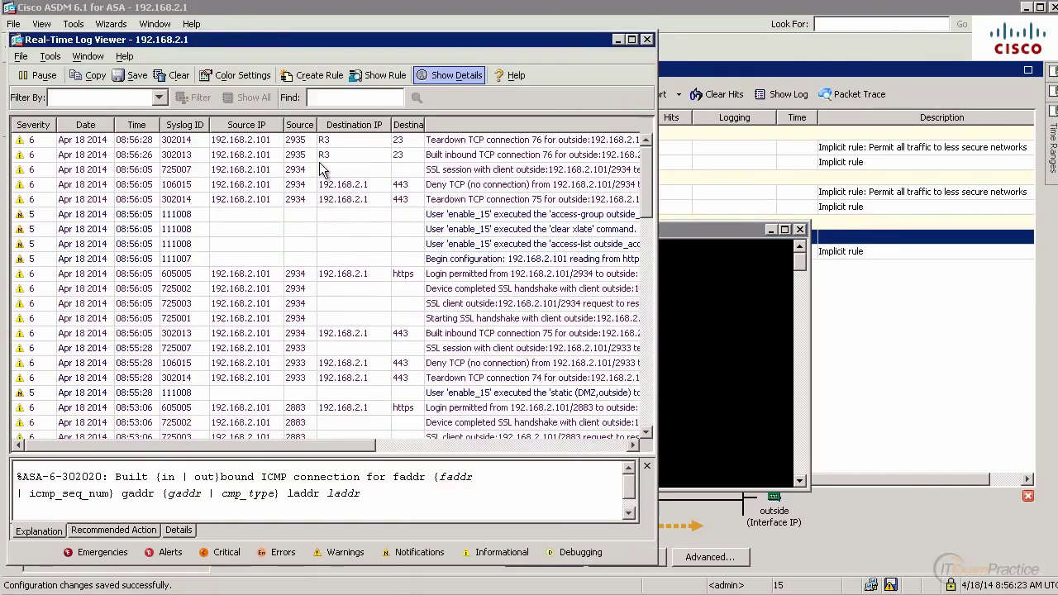
pyautogui.click(83, 99)
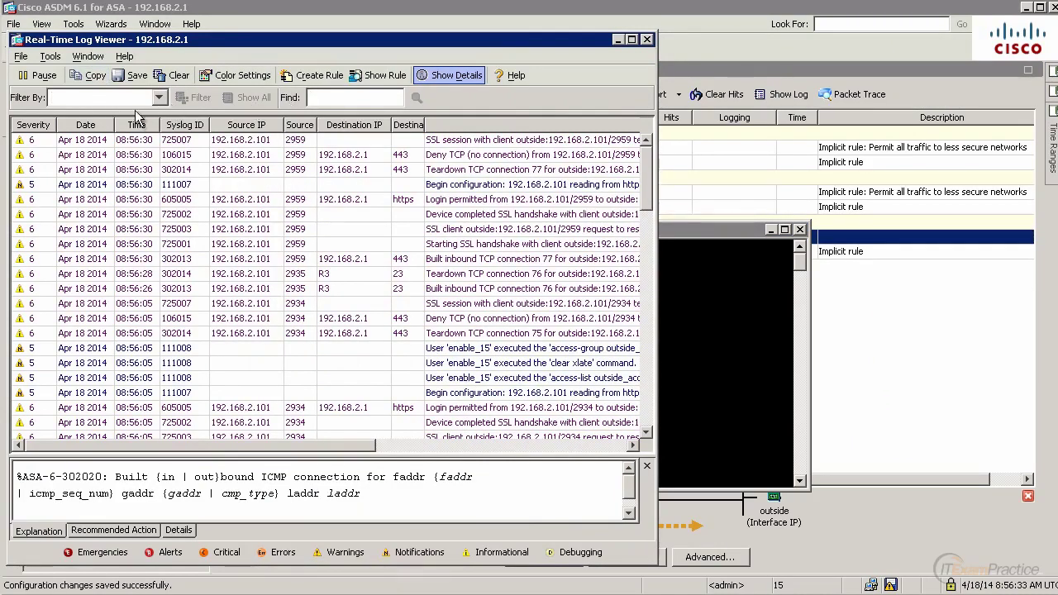
pyautogui.write('10')
pyautogui.press('BackSpace')
pyautogui.press('BackSpace')
pyautogui.write('23')
pyautogui.press('Return')
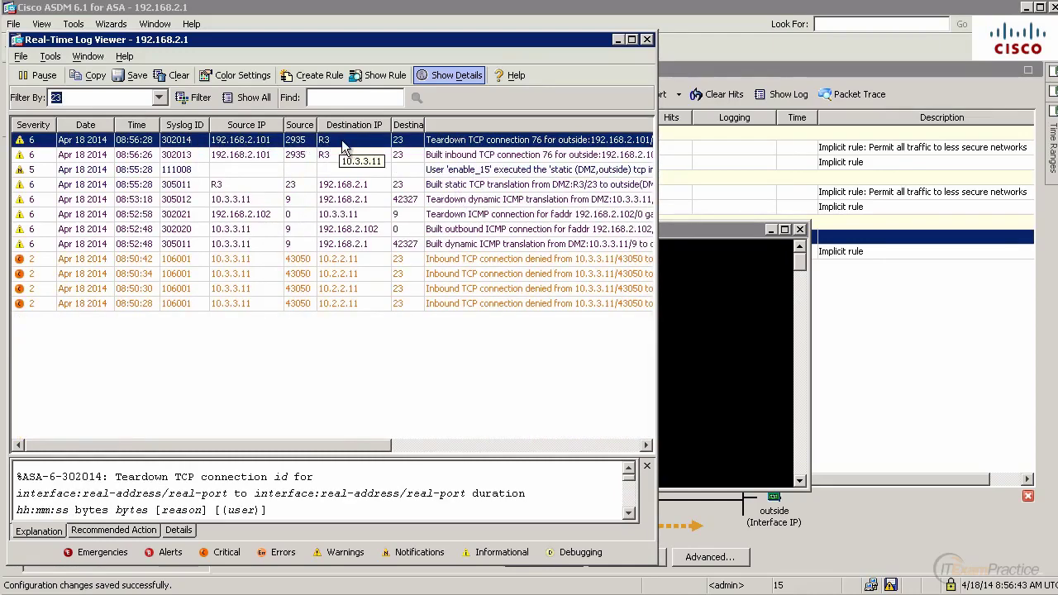
# - Delete the DMZ static policy NAT rule for R3 telnet and send the removal commands to the ASA
pyautogui.click(858, 339)
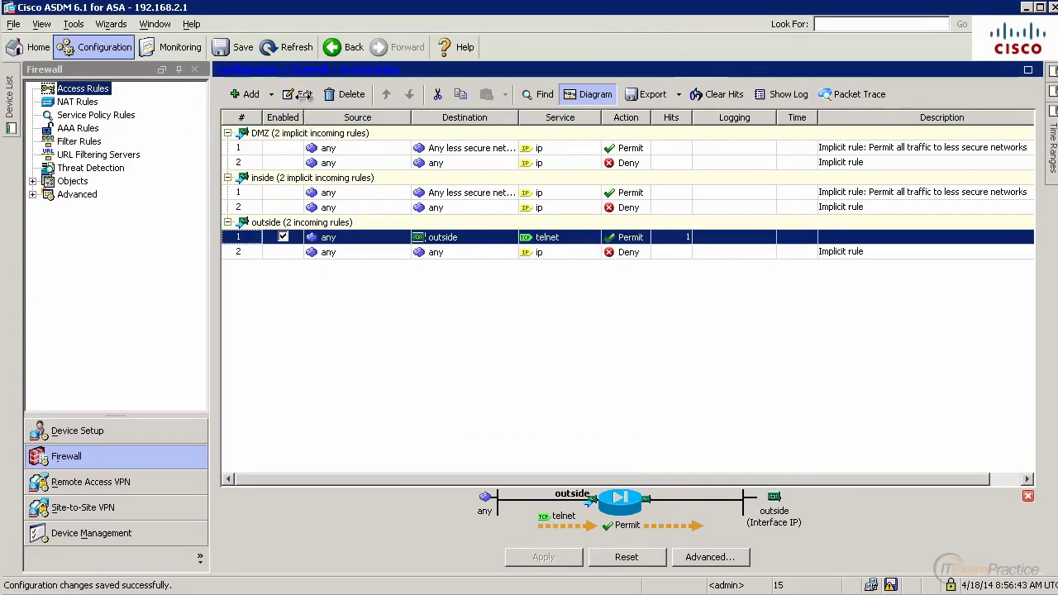
pyautogui.click(83, 102)
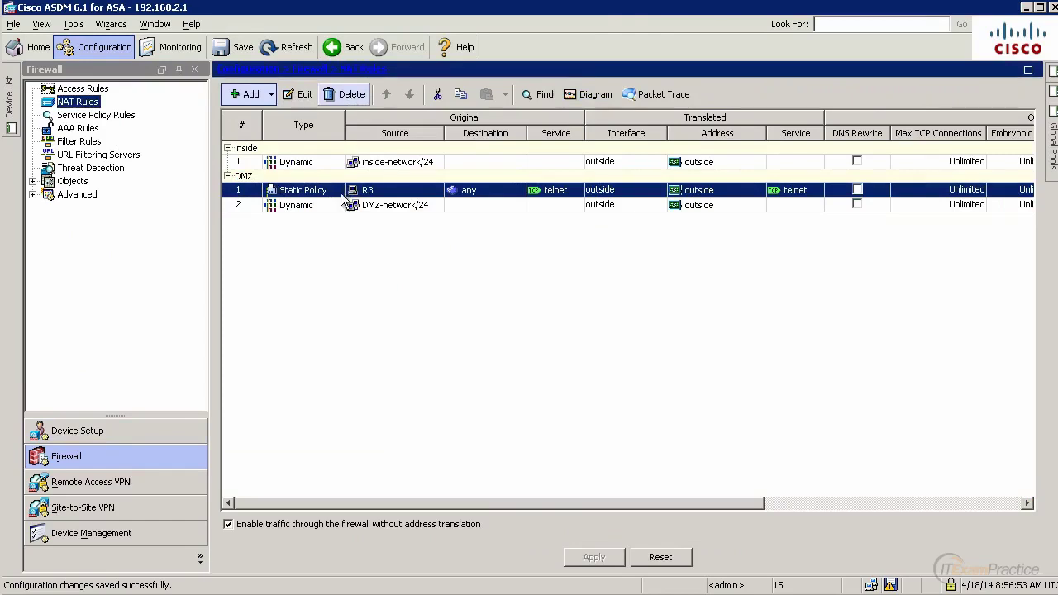
pyautogui.click(349, 95)
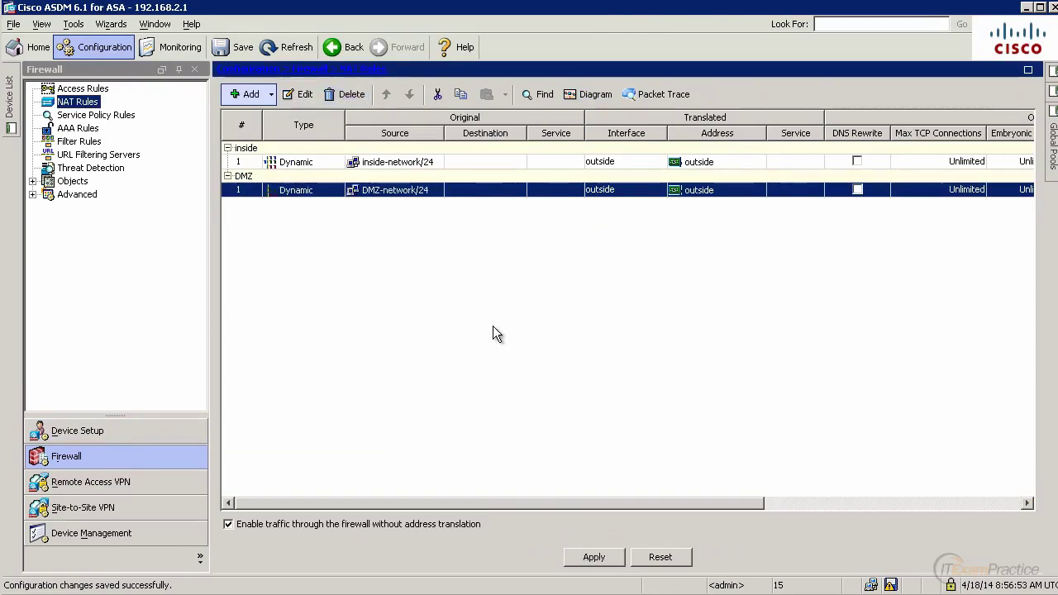
pyautogui.click(592, 558)
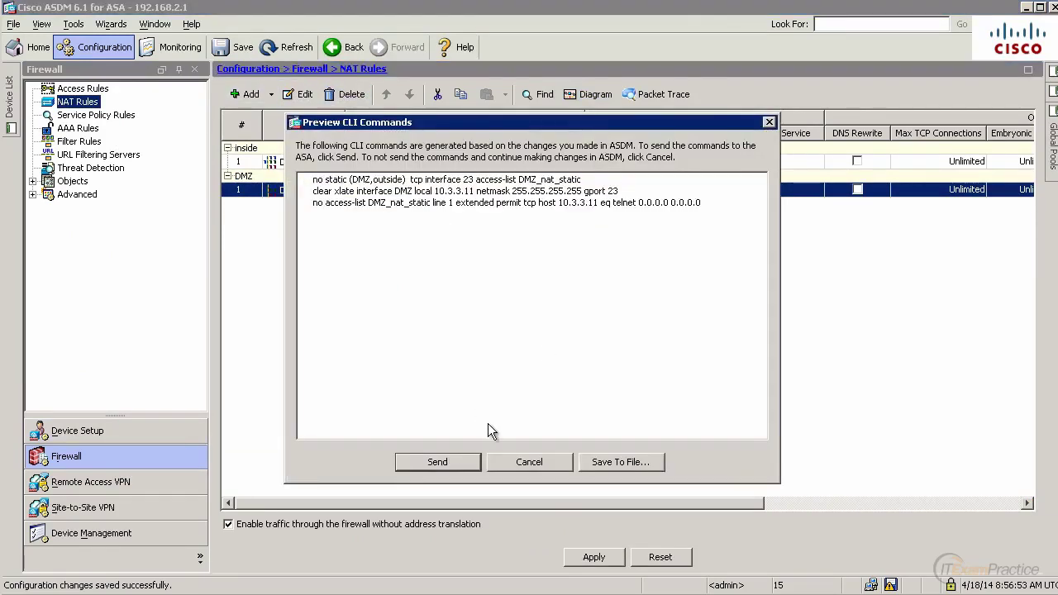
# - Delete the telnet permit access rule on the outside interface and send the change to the ASA
pyautogui.click(93, 90)
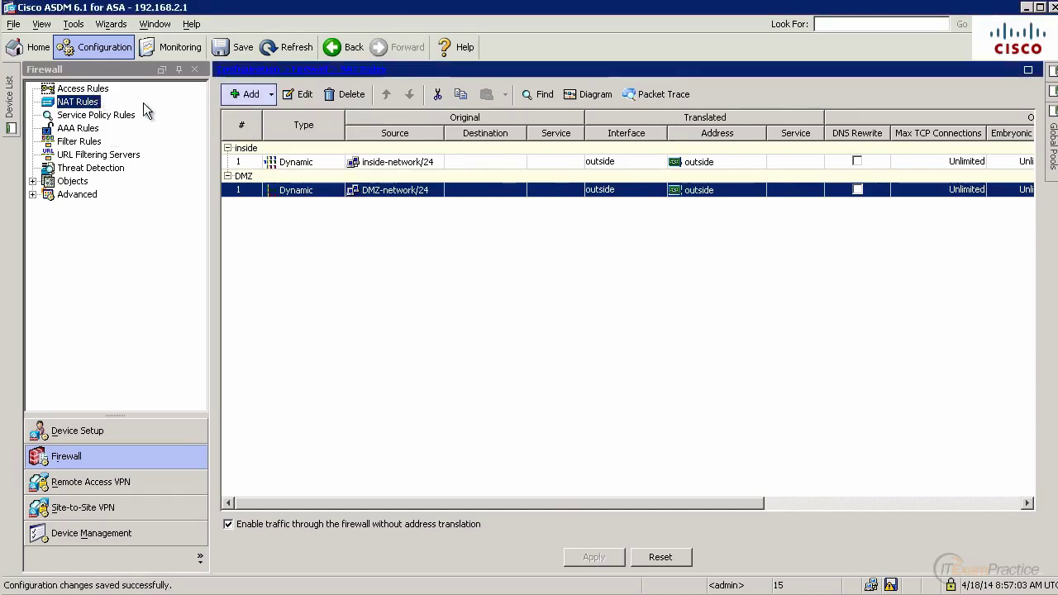
pyautogui.click(346, 95)
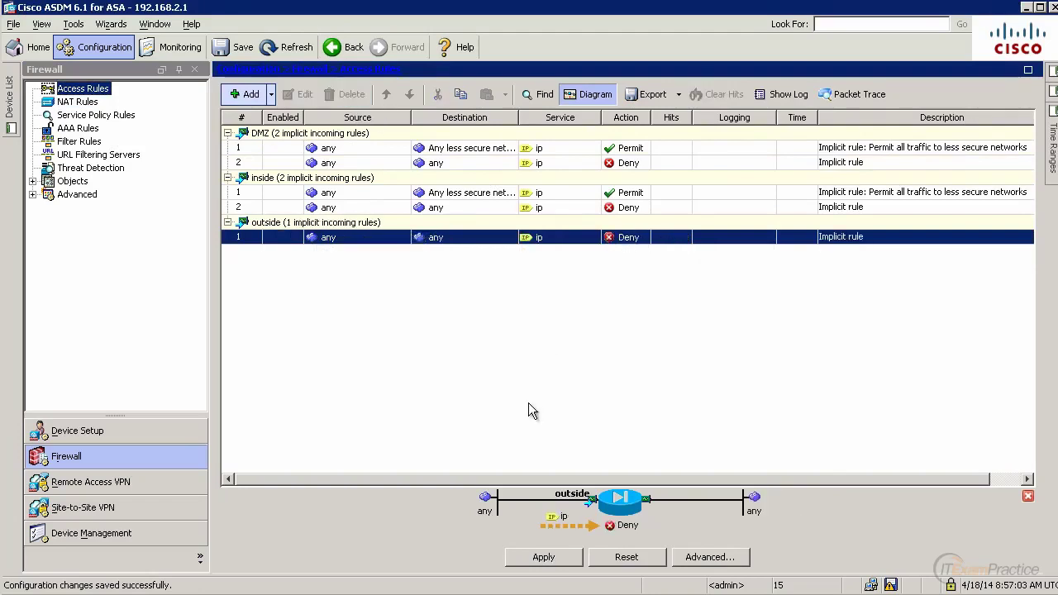
pyautogui.click(565, 557)
pyautogui.click(469, 465)
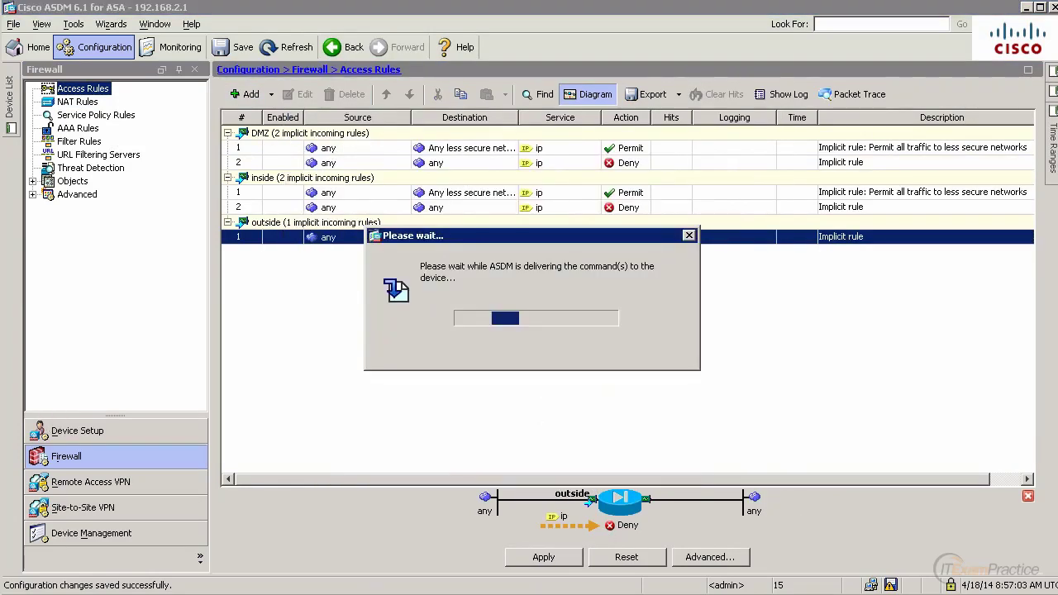
# - Locate R3 in the DMZ on the topology diagram, and start a static NAT rule on the DMZ interface with source R3
pyautogui.hotkey('alt', 'Tab')
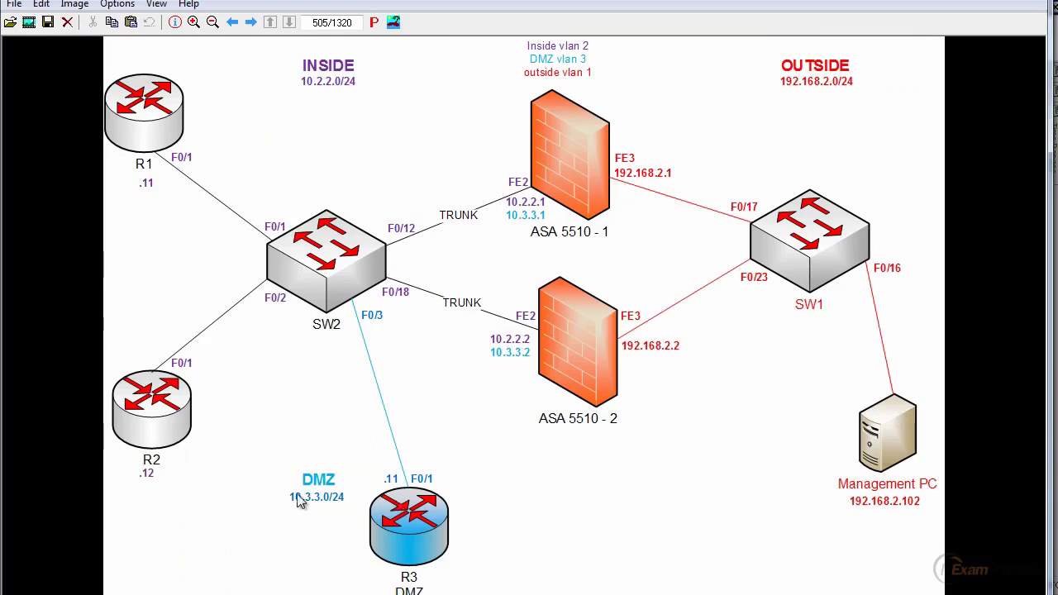
pyautogui.moveTo(270, 467); pyautogui.dragTo(485, 568)
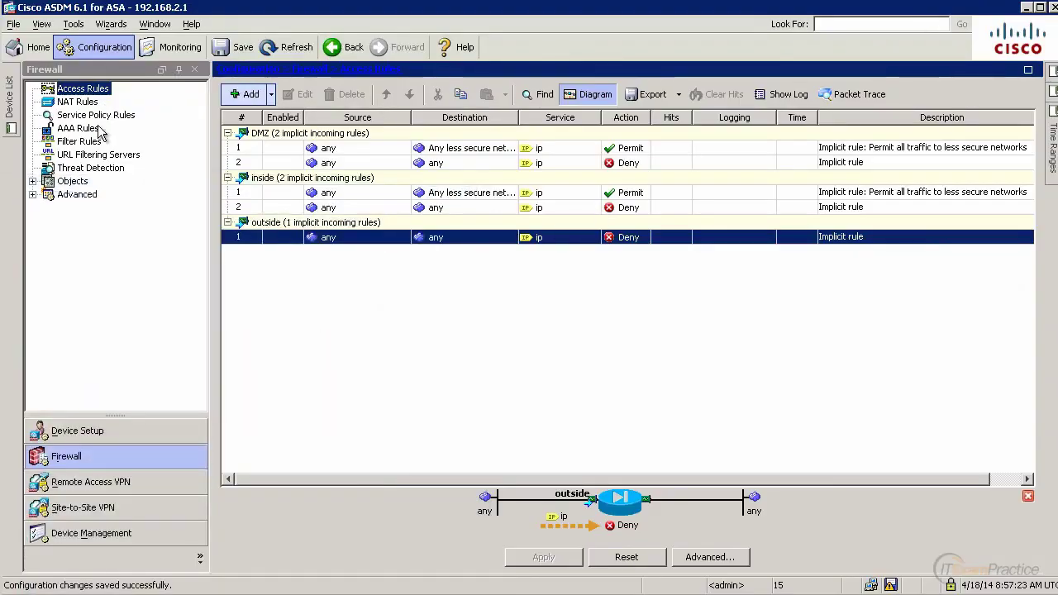
pyautogui.click(83, 102)
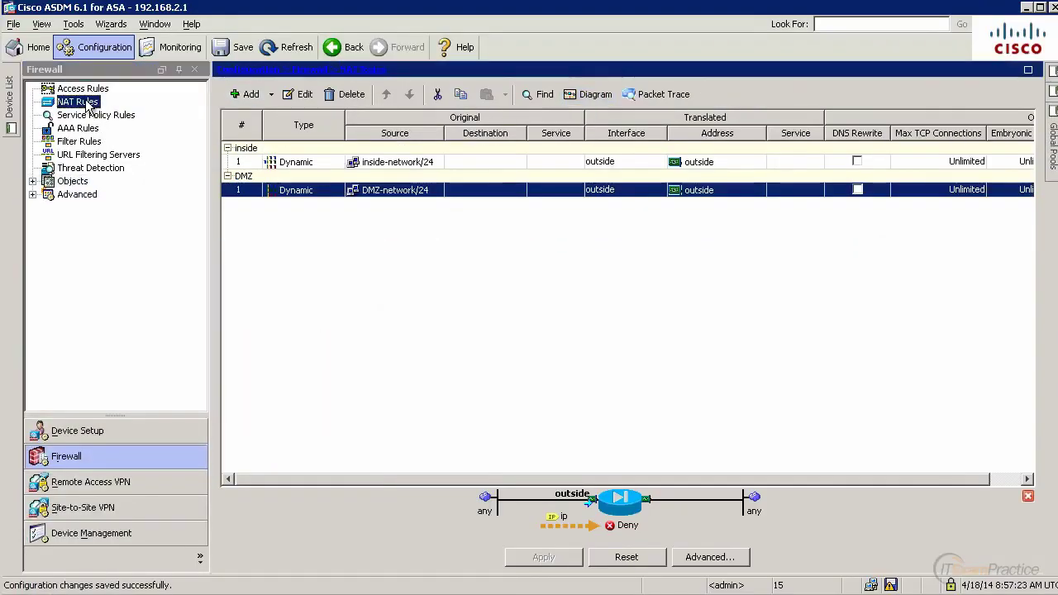
pyautogui.click(271, 95)
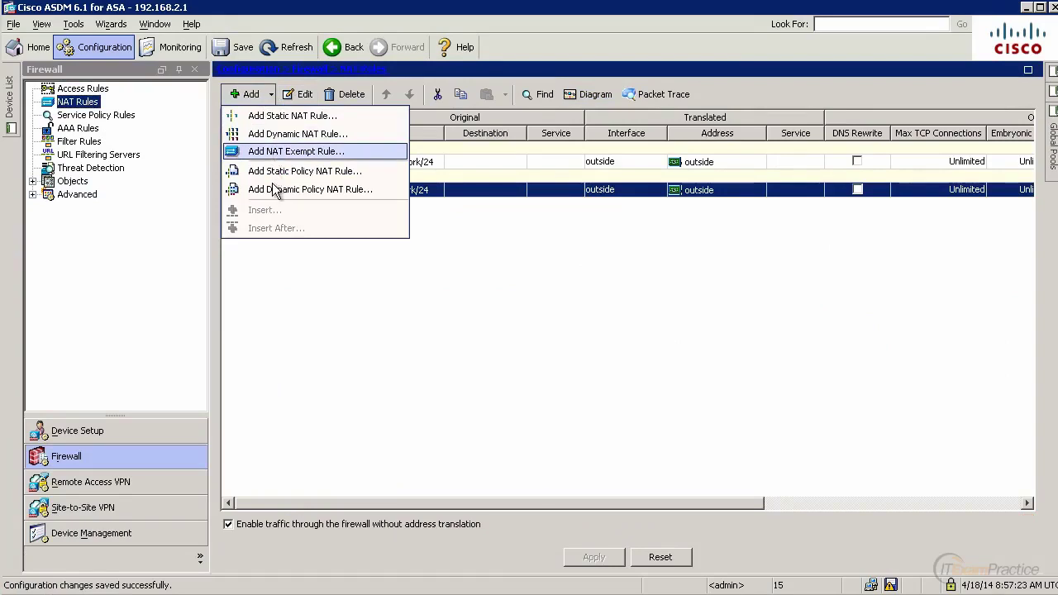
pyautogui.click(292, 116)
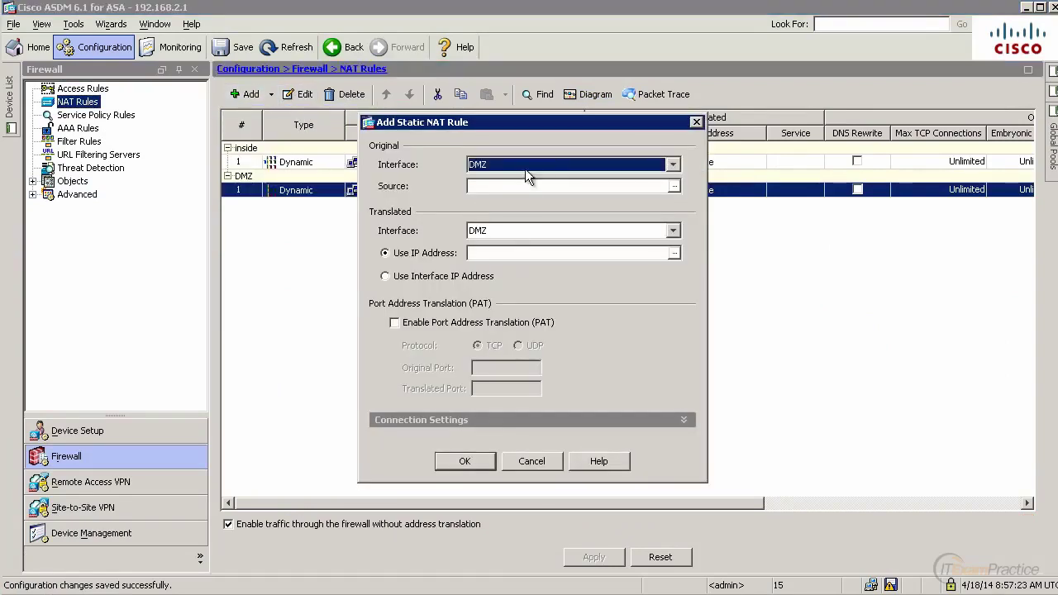
pyautogui.click(519, 186)
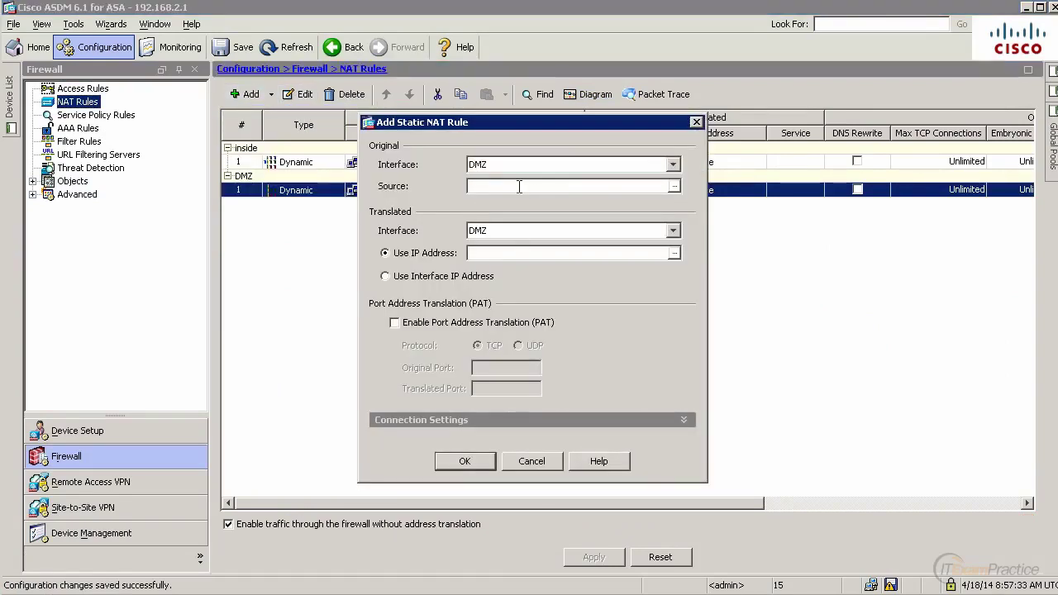
pyautogui.write('R3')
# - Translate R3 to IP address 192.168.2.3 on the outside interface, accept the static NAT rule and send it to the ASA
pyautogui.click(672, 232)
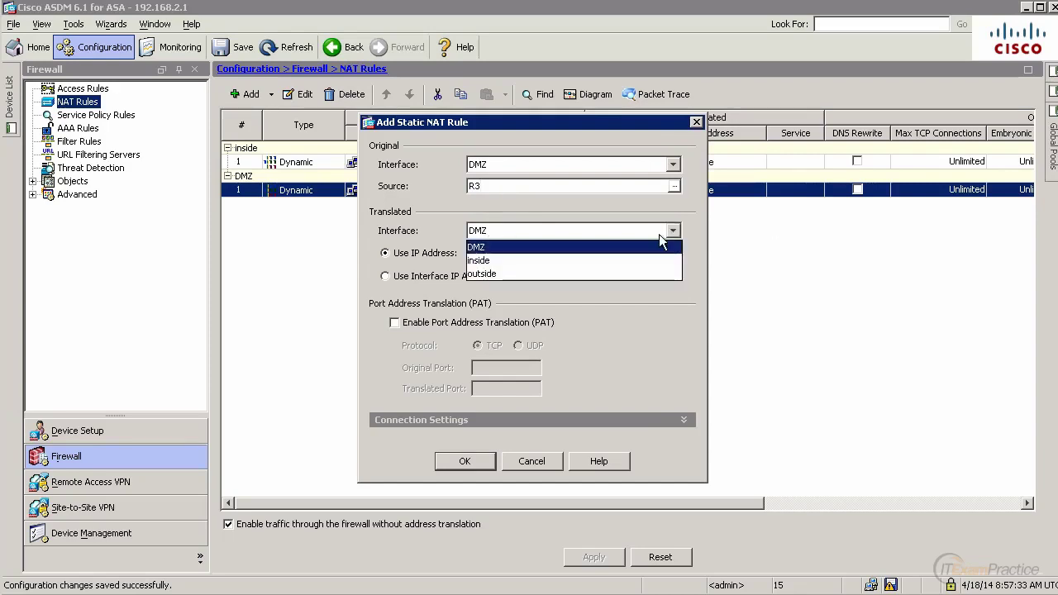
pyautogui.click(502, 274)
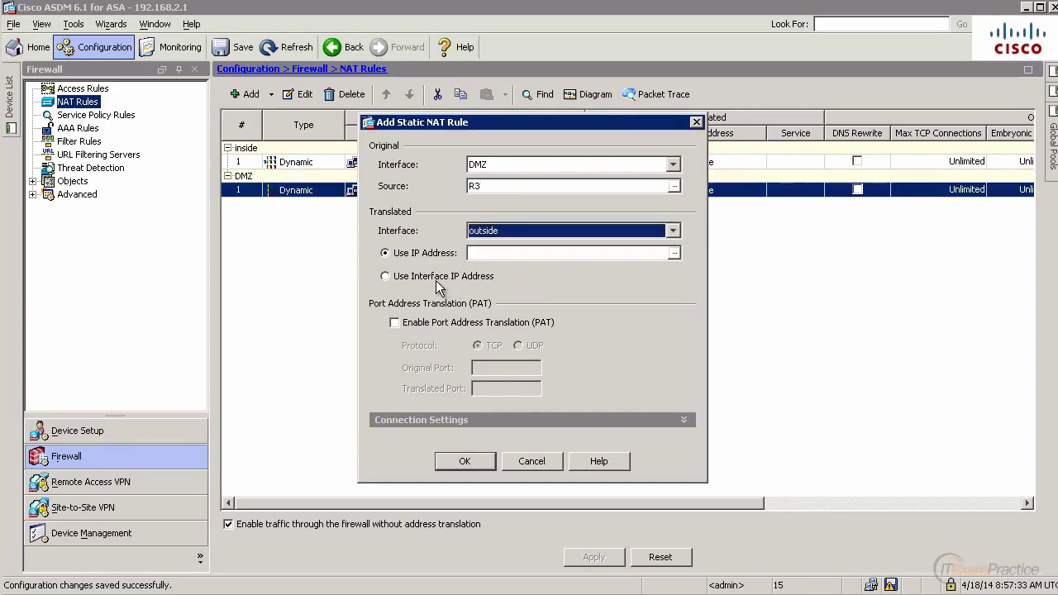
pyautogui.click(520, 253)
pyautogui.write('192')
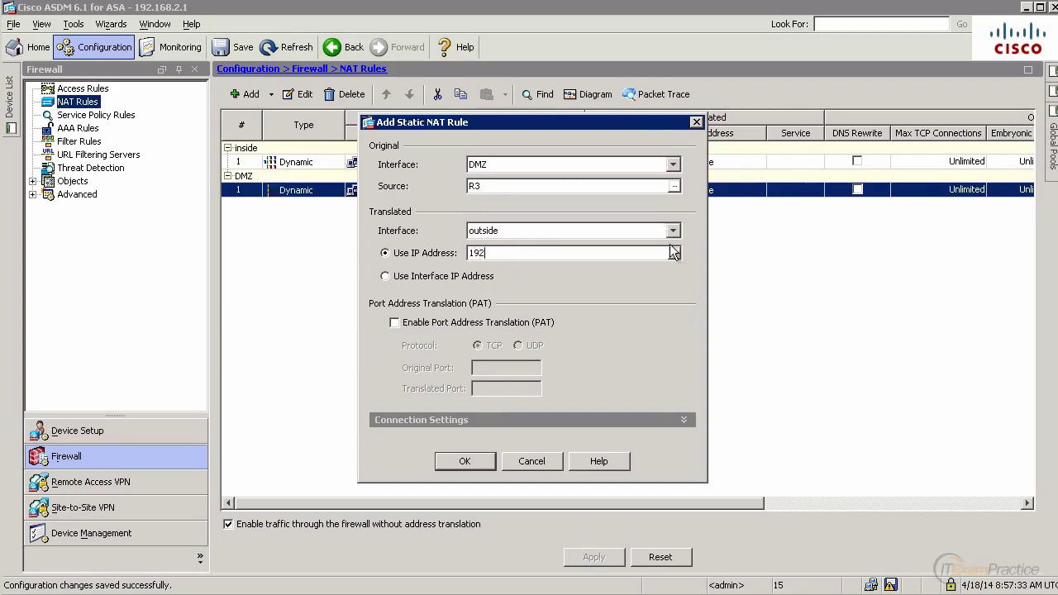
pyautogui.write('.168.2.3')
pyautogui.click(463, 460)
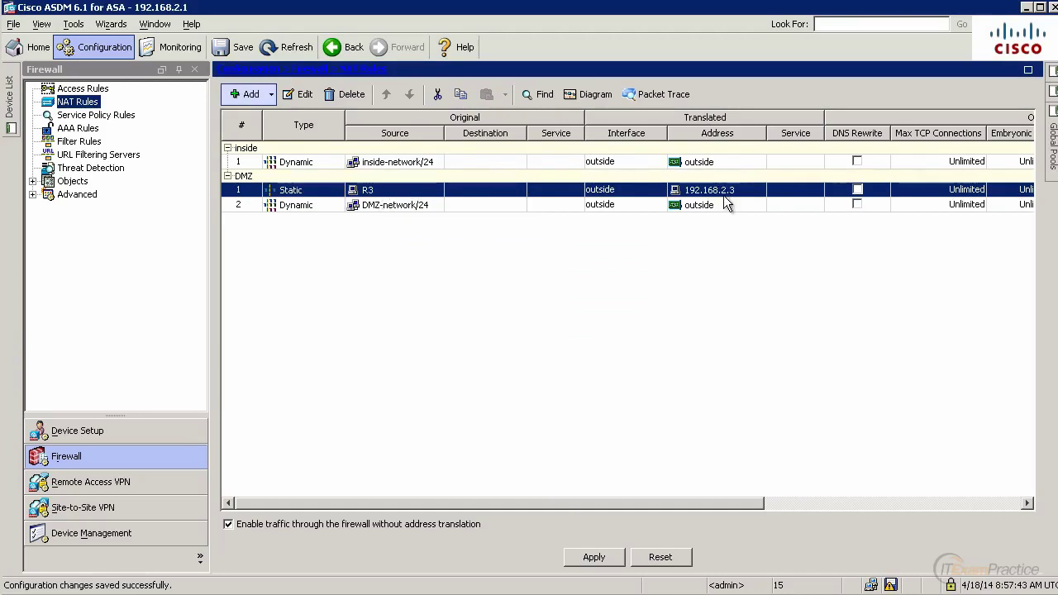
pyautogui.click(592, 557)
pyautogui.click(446, 465)
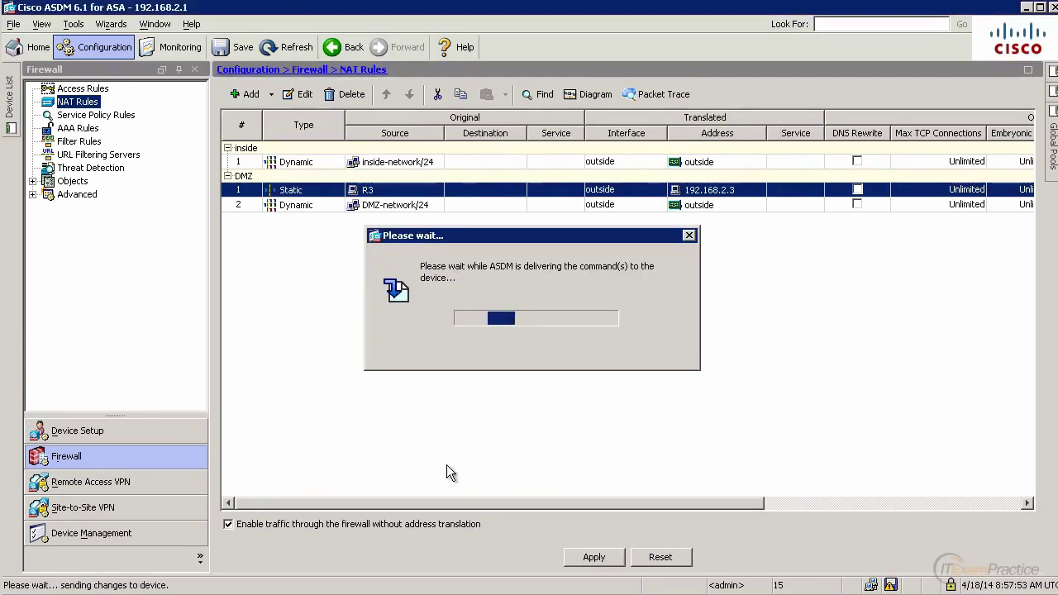
# - Start a permit access rule on the outside interface from any source with 192.168.2.3 as the destination
pyautogui.click(97, 89)
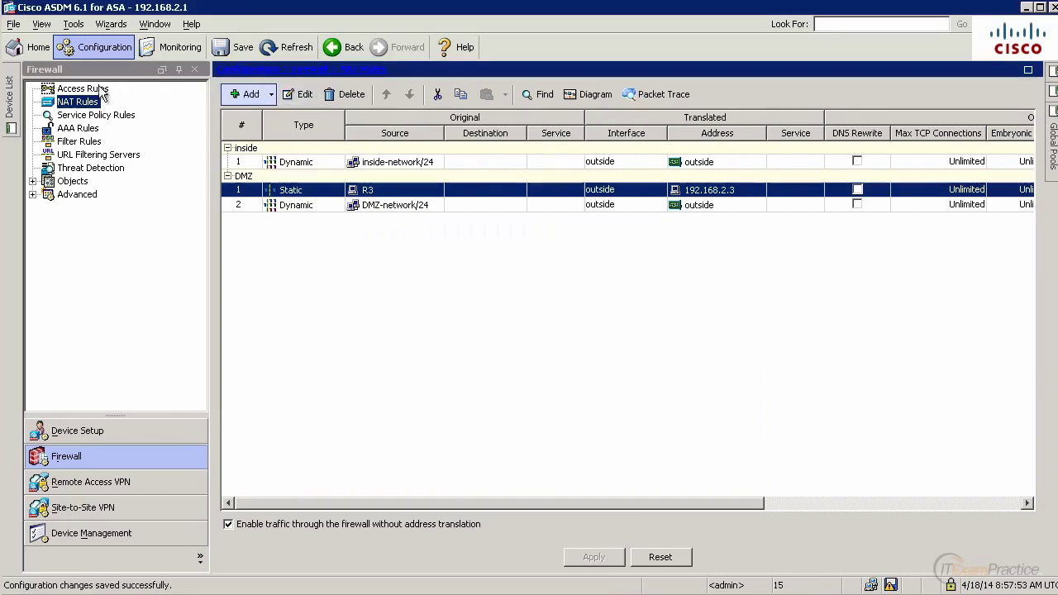
pyautogui.click(272, 96)
pyautogui.click(286, 115)
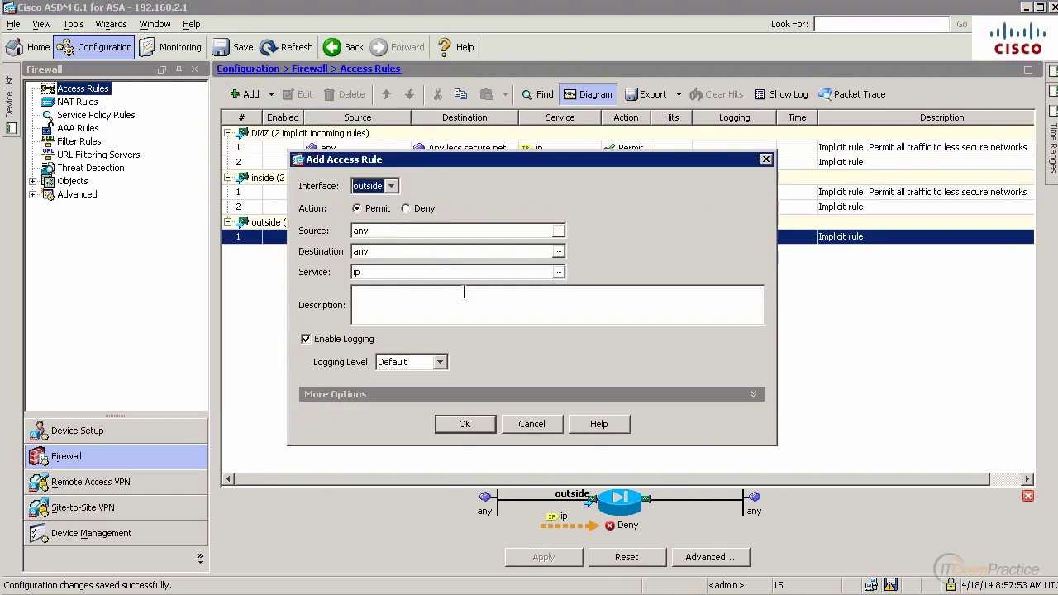
pyautogui.doubleClick(384, 252)
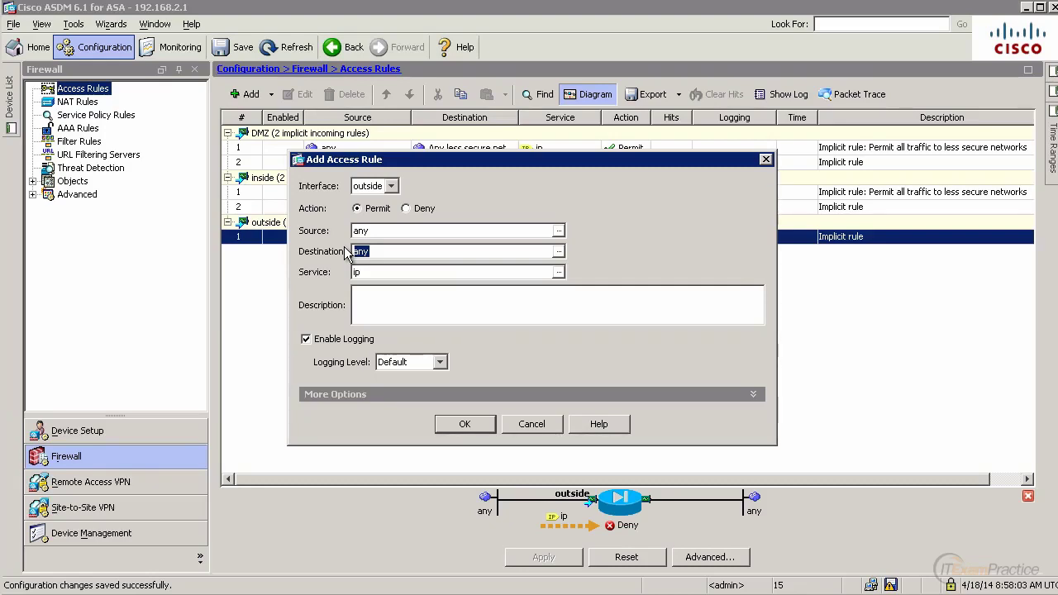
pyautogui.write('192.16')
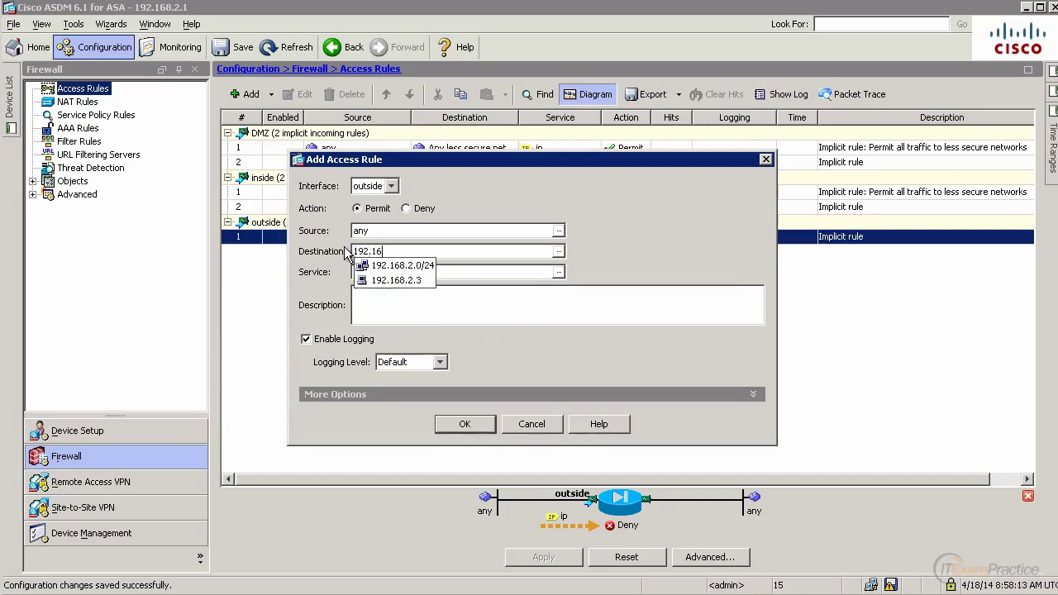
pyautogui.write('8.2.3')
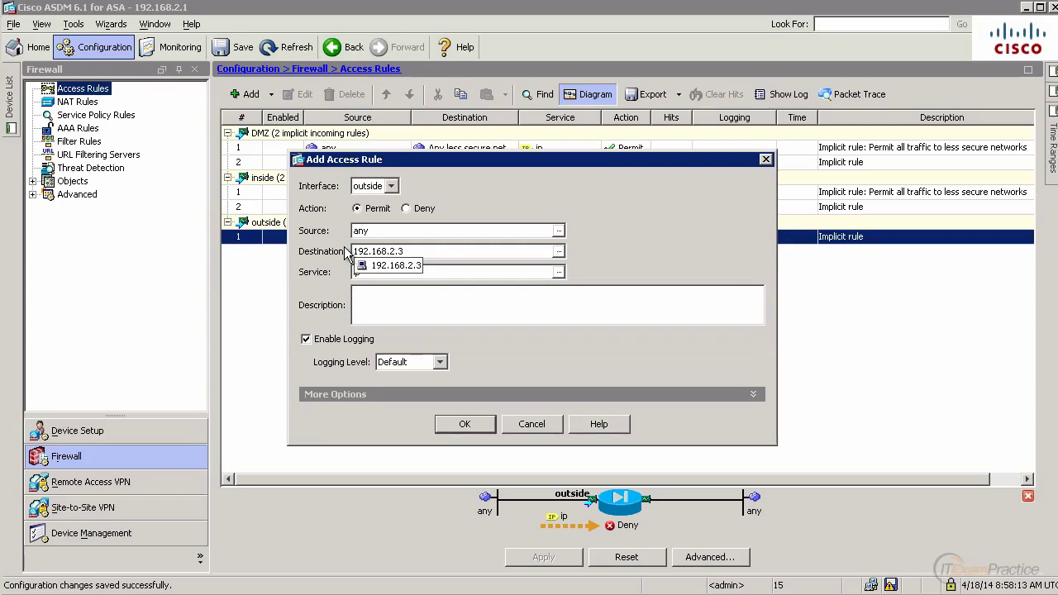
# - Change the service of the new access rule to 192.168.2.3 from ip to tcp/telnet
pyautogui.press('Tab')
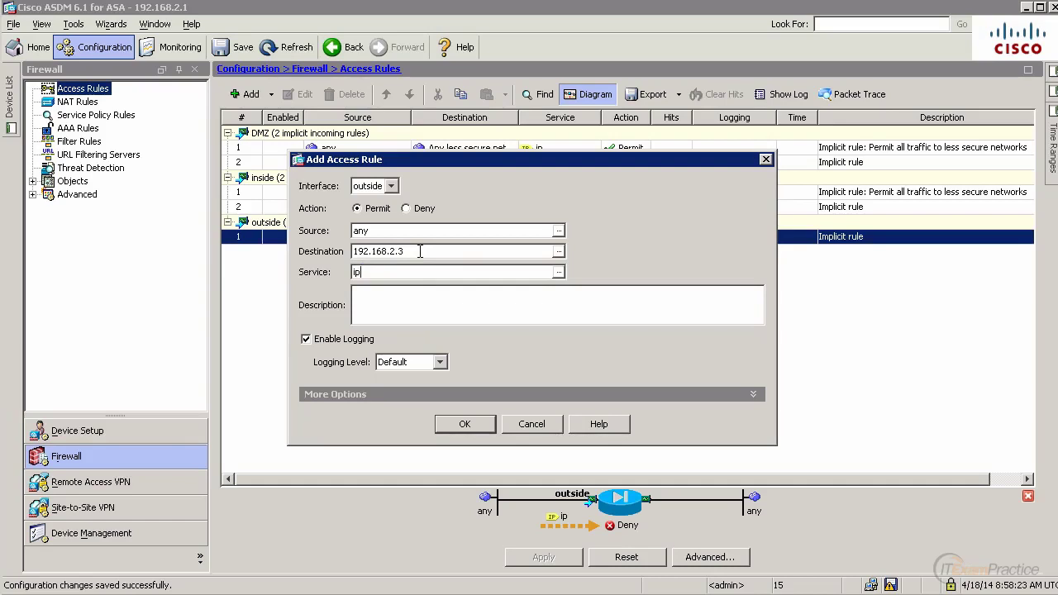
pyautogui.hotkey('shift', 'Home')
pyautogui.write('tel')
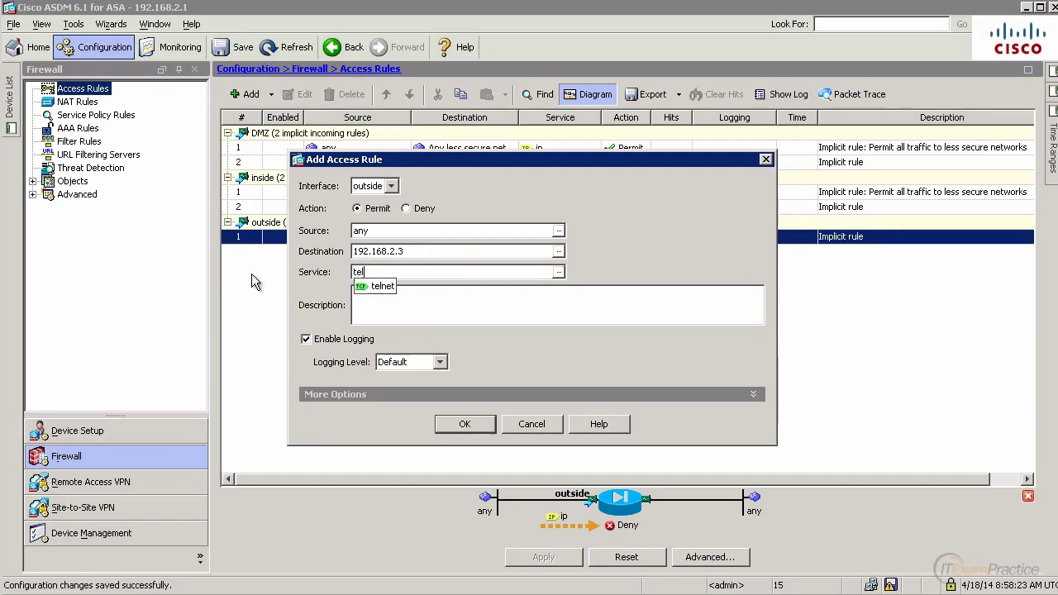
pyautogui.click(381, 286)
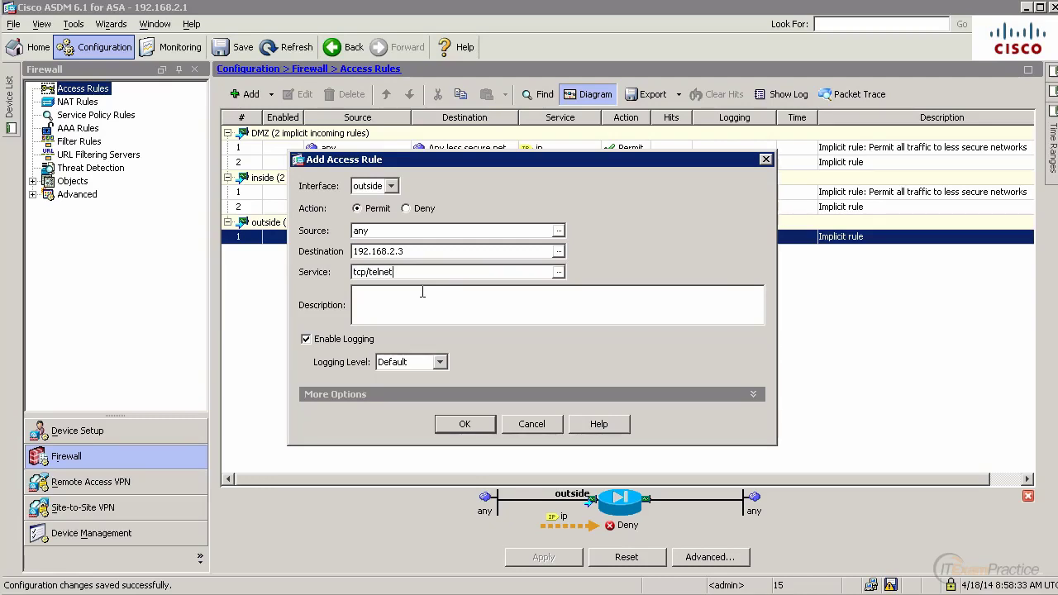
# - Accept the outside access rule permitting telnet to 192.168.2.3, apply it and send the generated commands to the ASA
pyautogui.click(473, 425)
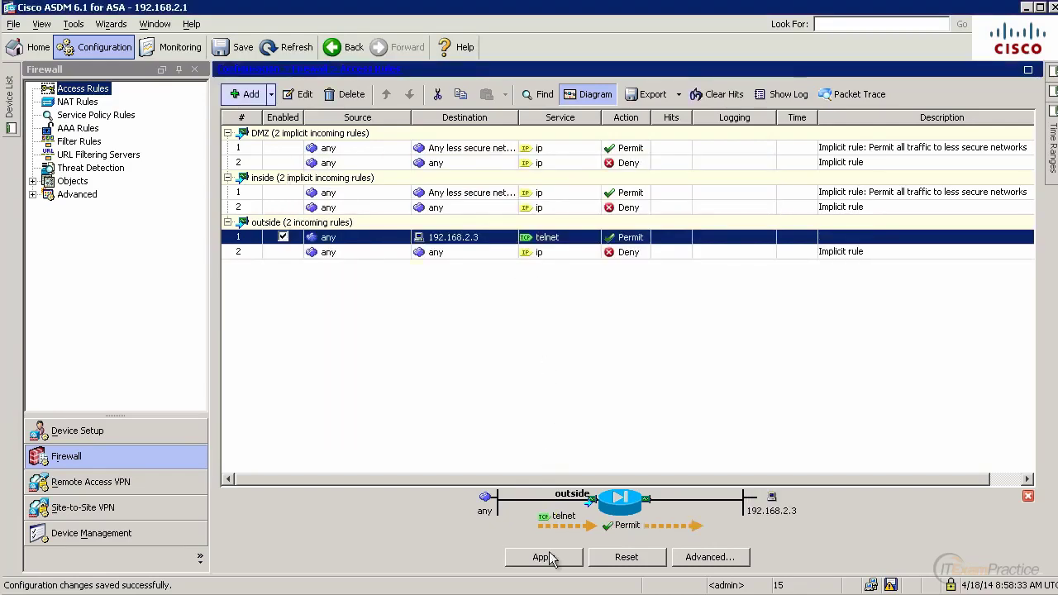
pyautogui.click(550, 559)
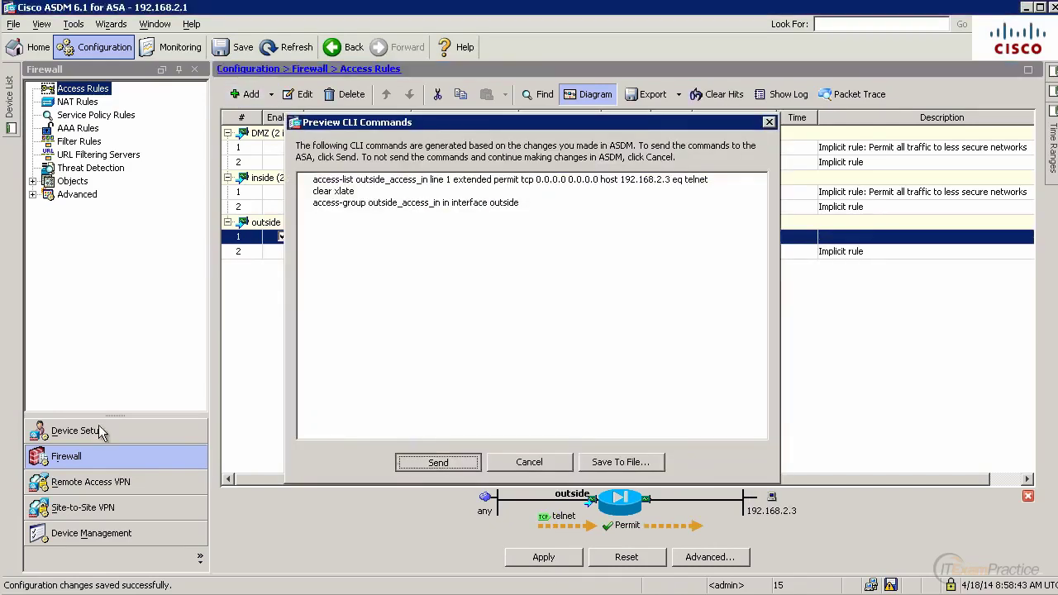
pyautogui.click(437, 462)
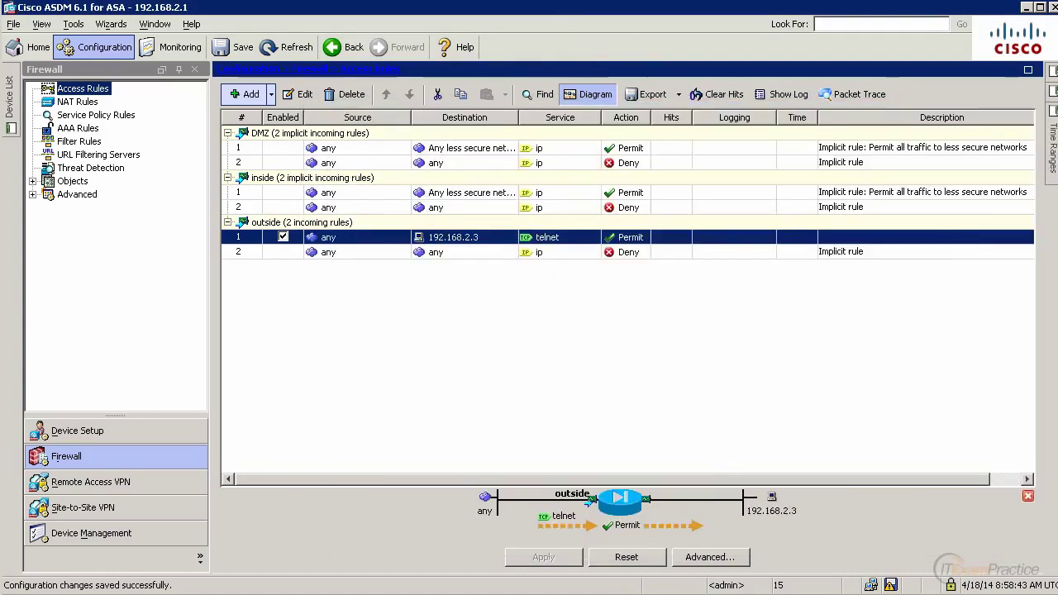
# - Switch to the Command Prompt and test a telnet connection to 192.168.2.1
pyautogui.hotkey('alt', 'Tab')
pyautogui.write('telnet 192.168.2.1')
pyautogui.press('Return')
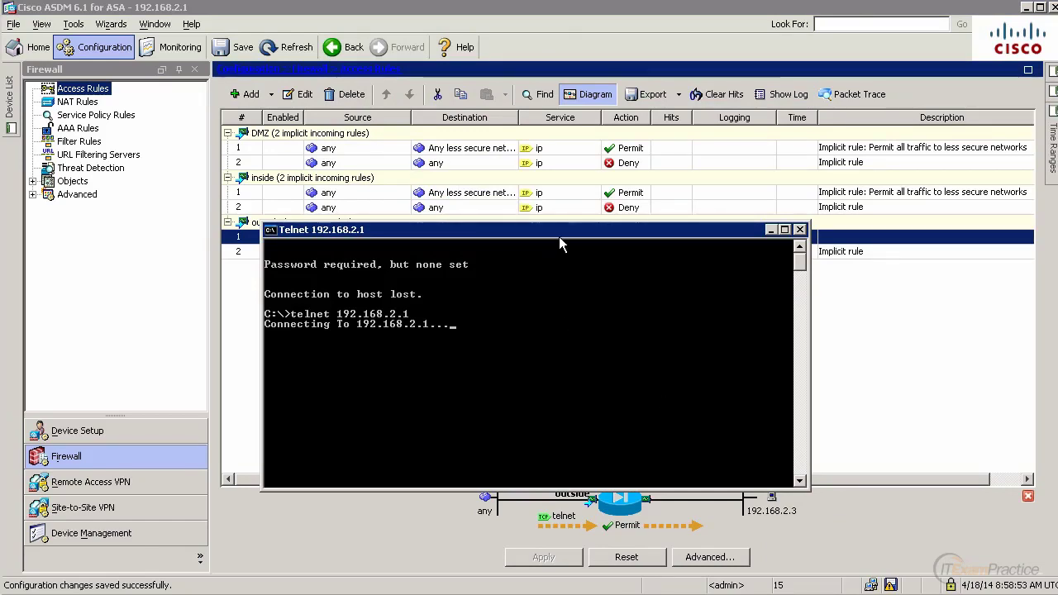
# - Test a telnet connection to 192.168.2.3 from a second Command Prompt window
pyautogui.moveTo(561, 234); pyautogui.dragTo(635, 307)
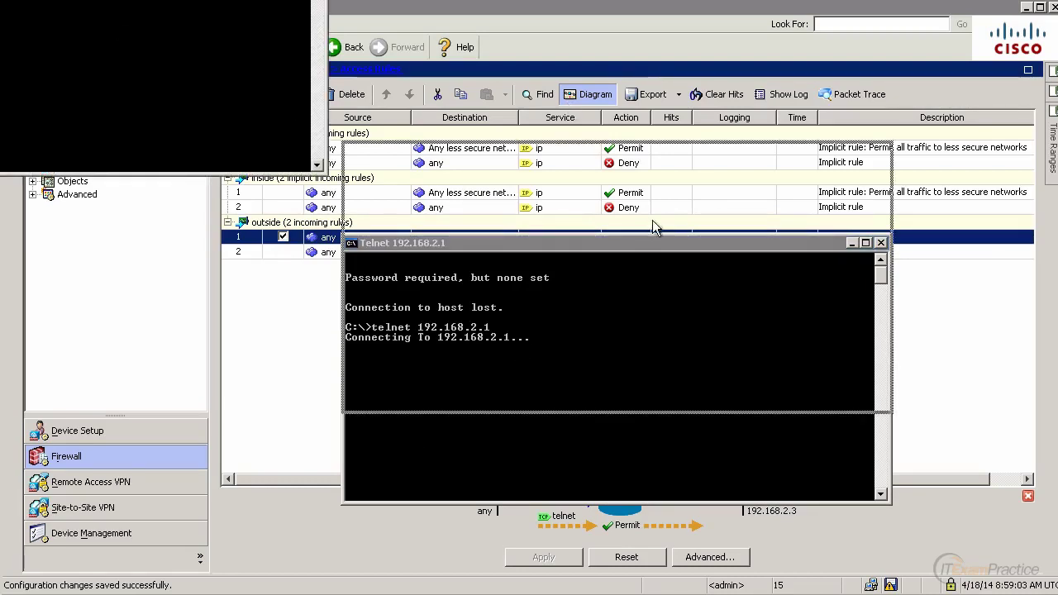
pyautogui.write('telnet')
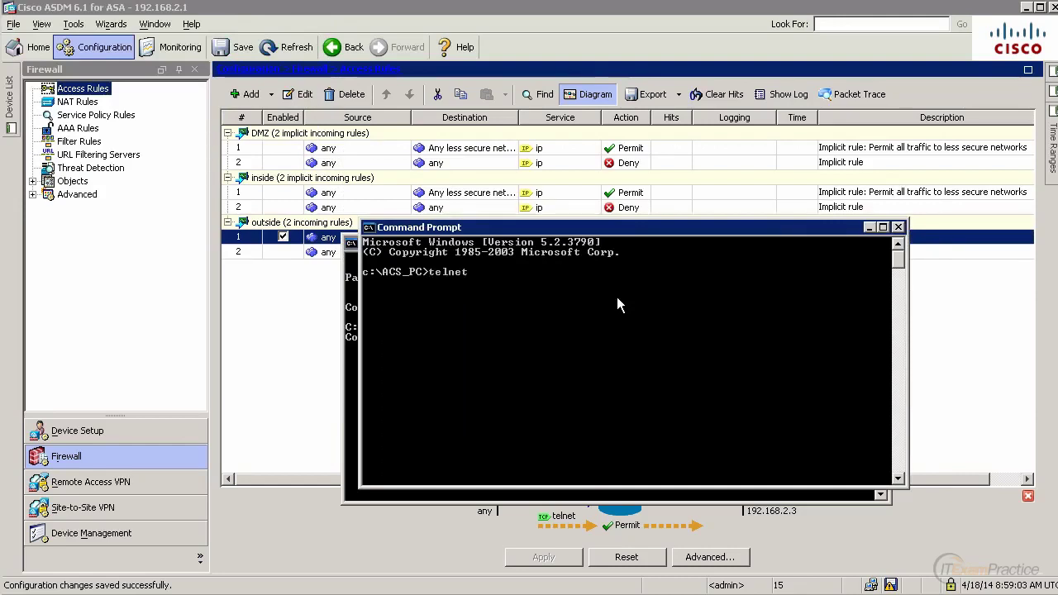
pyautogui.write(' 192.168.')
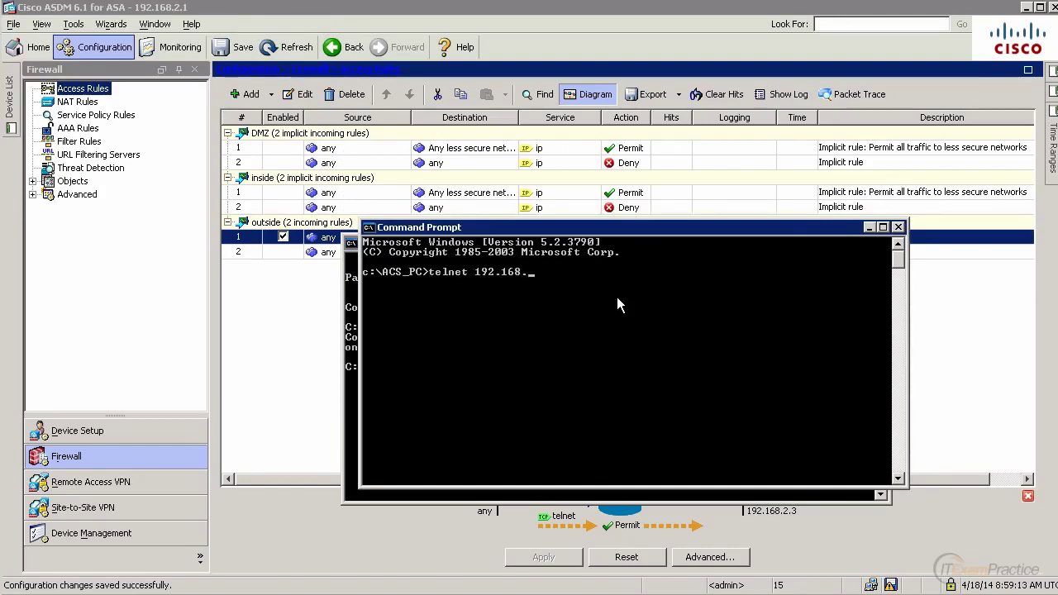
pyautogui.write('2.3')
pyautogui.press('Return')
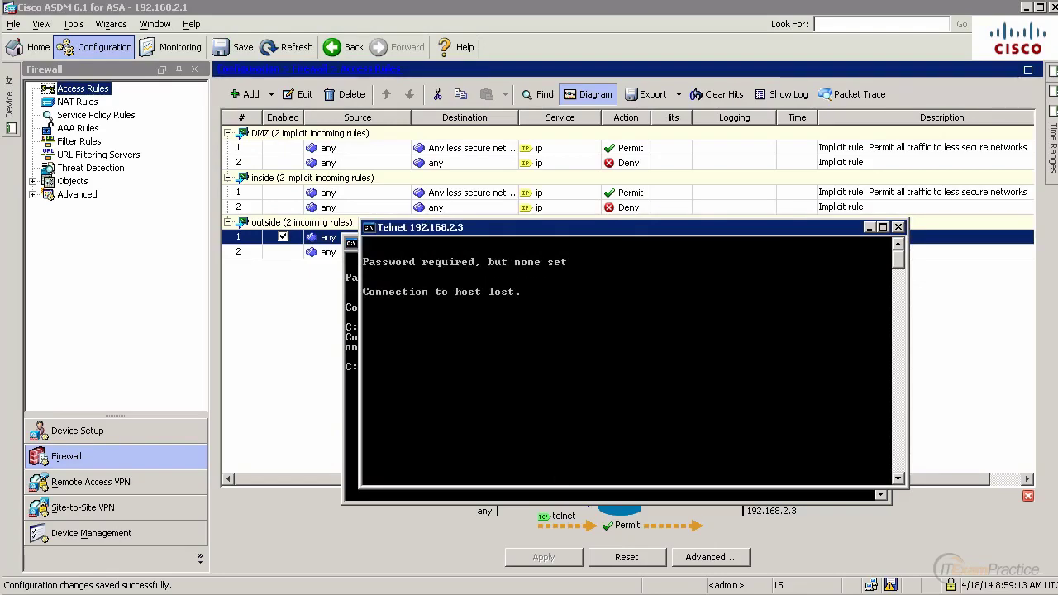
# - Switch to the Real-Time Log Viewer and inspect the latest port 23 entries for R3 and 192.168.2.1
pyautogui.hotkey('alt', 'Tab')
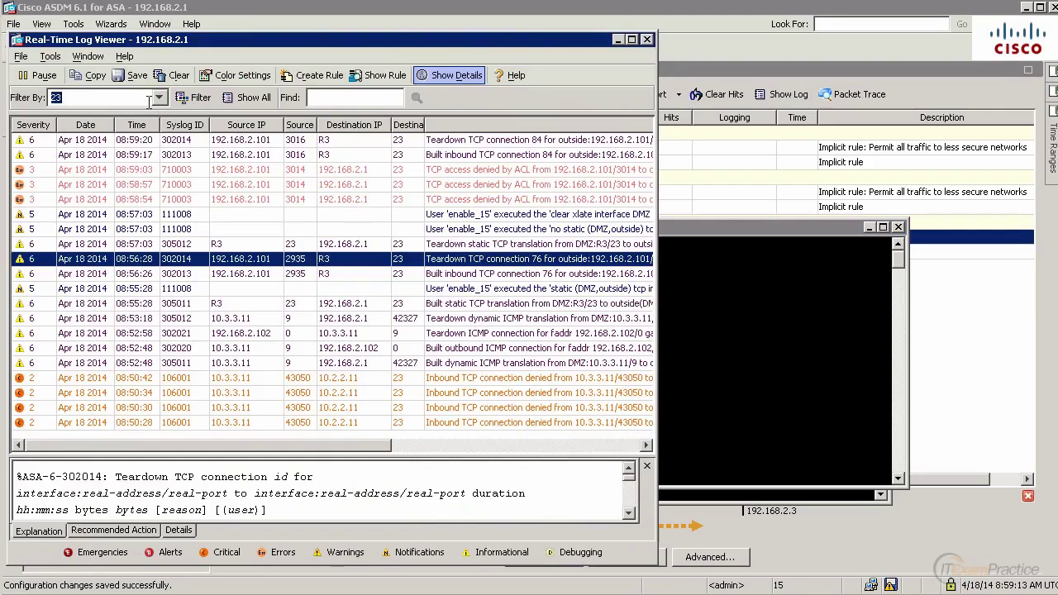
pyautogui.click(173, 140)
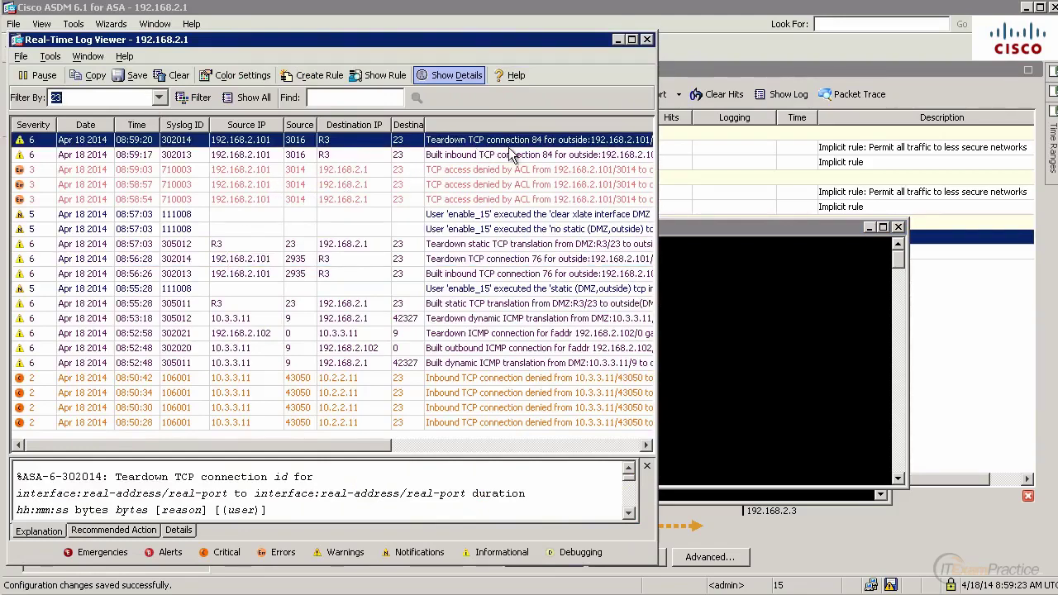
pyautogui.click(471, 174)
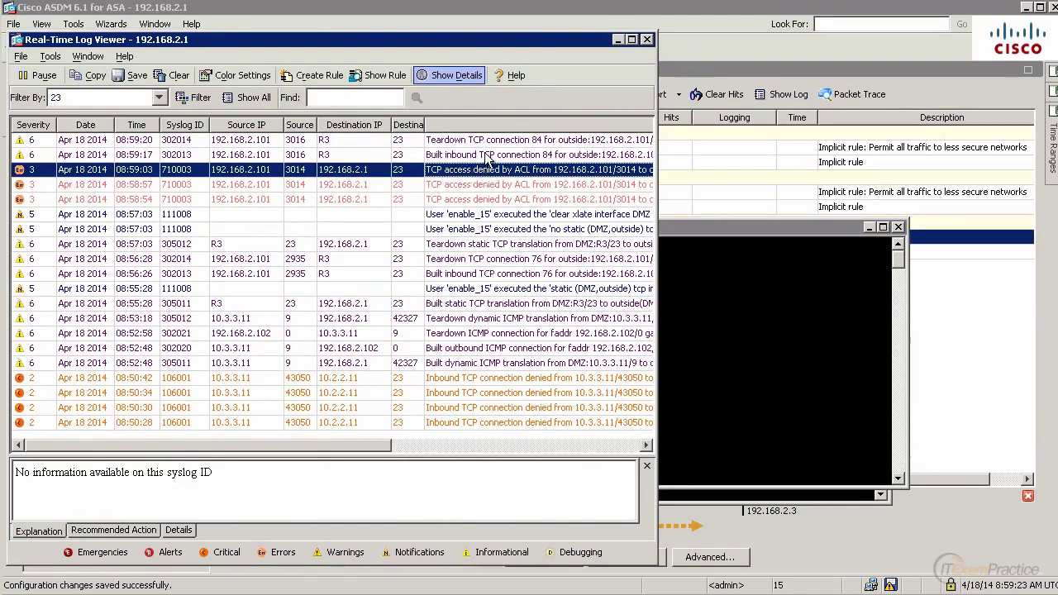
pyautogui.click(489, 156)
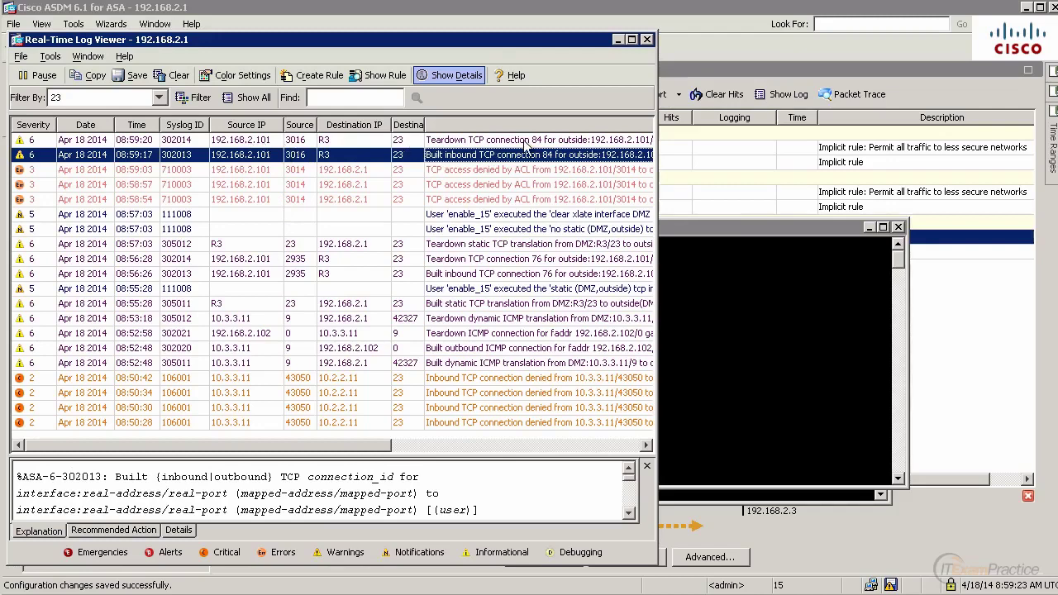